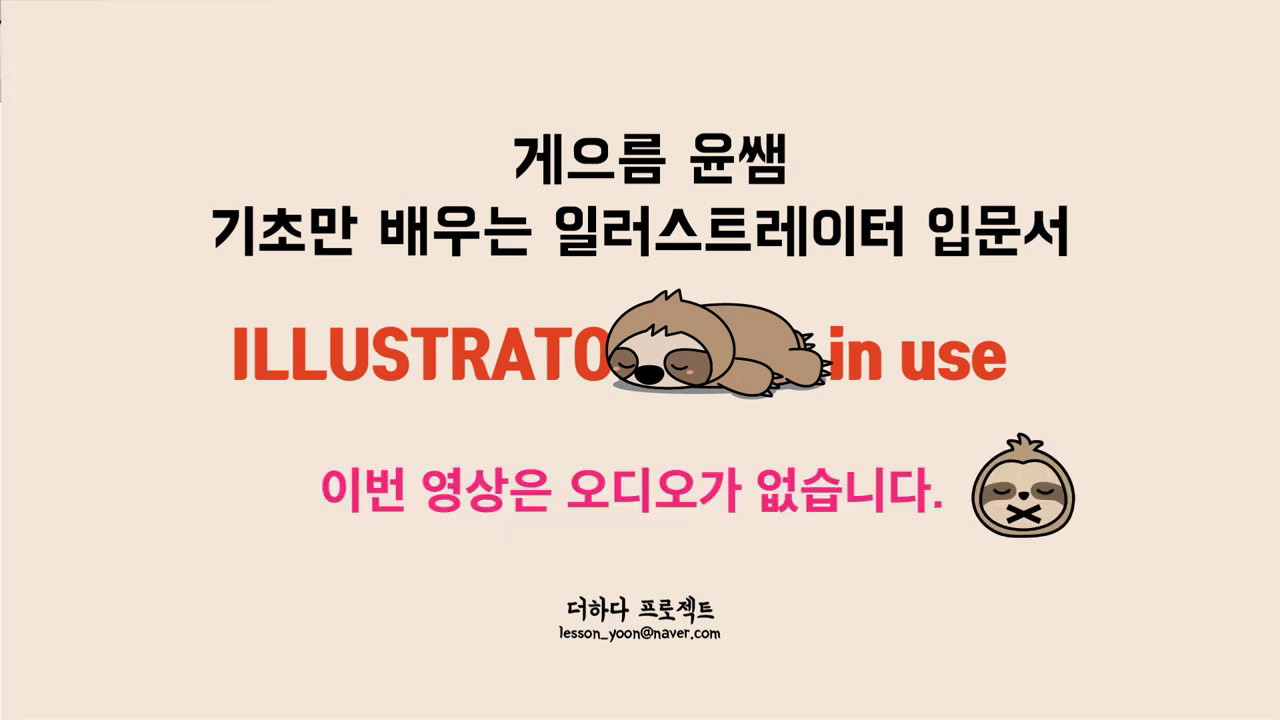
# Search Google Images for 미니마우스 베이비.
pyautogui.write('니마우스 ')
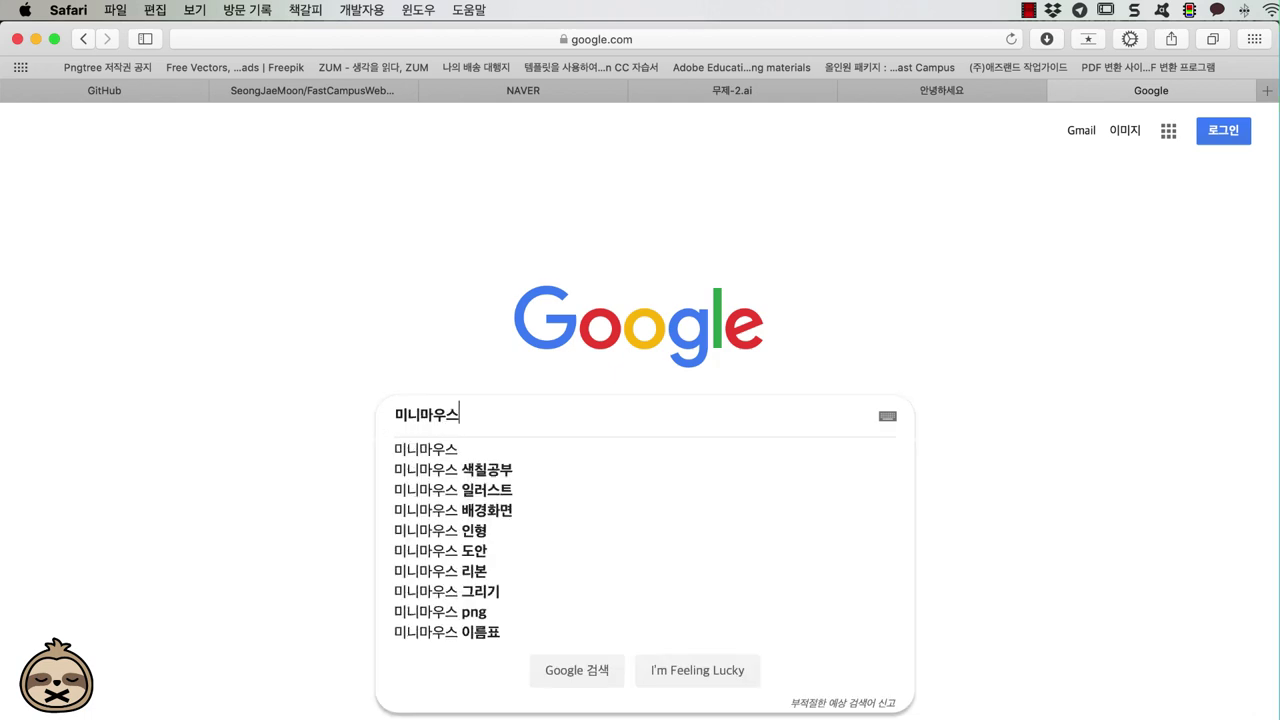
pyautogui.write('베이비')
pyautogui.press('Return')
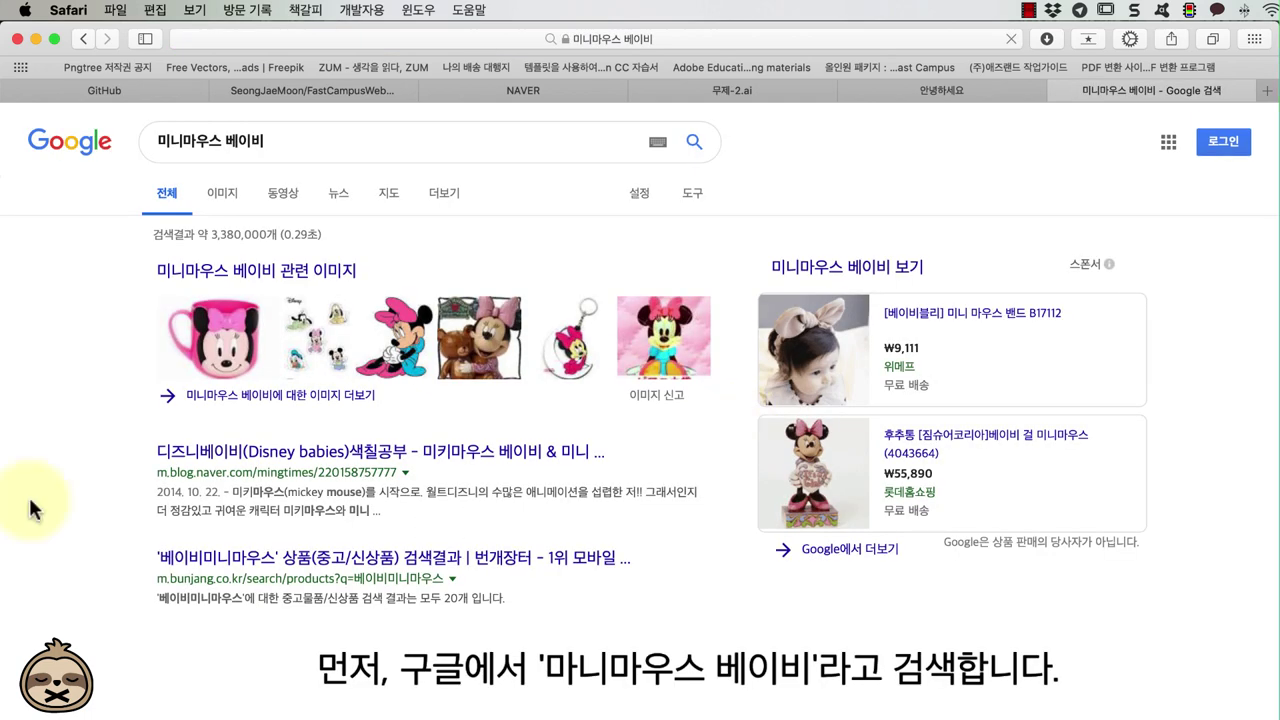
pyautogui.click(230, 205)
# Save the pink baby Minnie image to the computer as 미니.png.
pyautogui.scroll(-5, 489, 387)
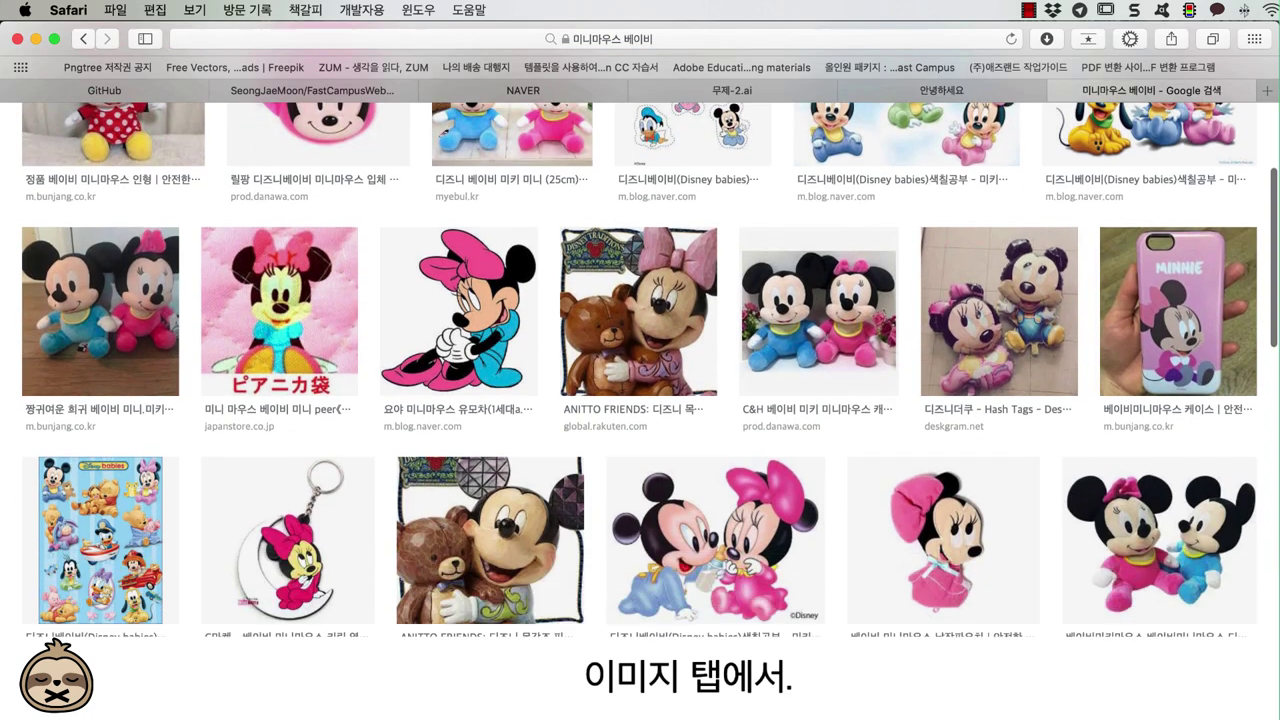
pyautogui.scroll(-5, 489, 387)
pyautogui.click(650, 410)
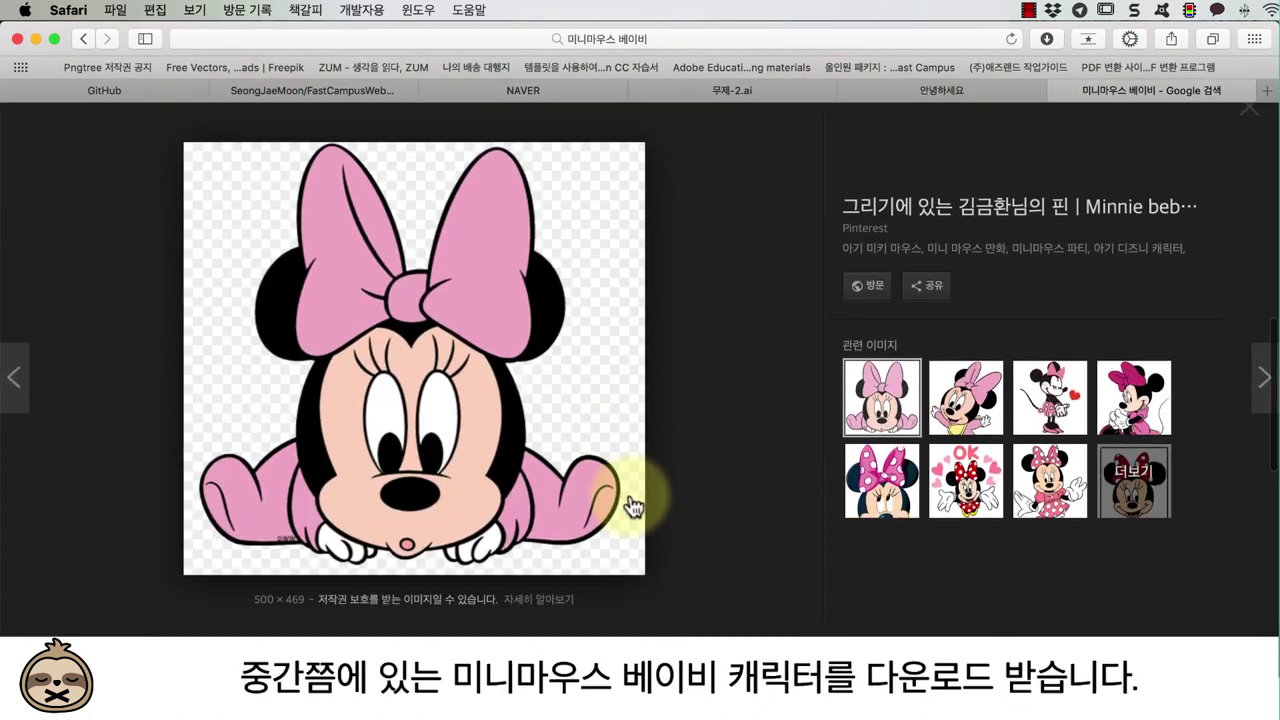
pyautogui.rightClick(425, 418)
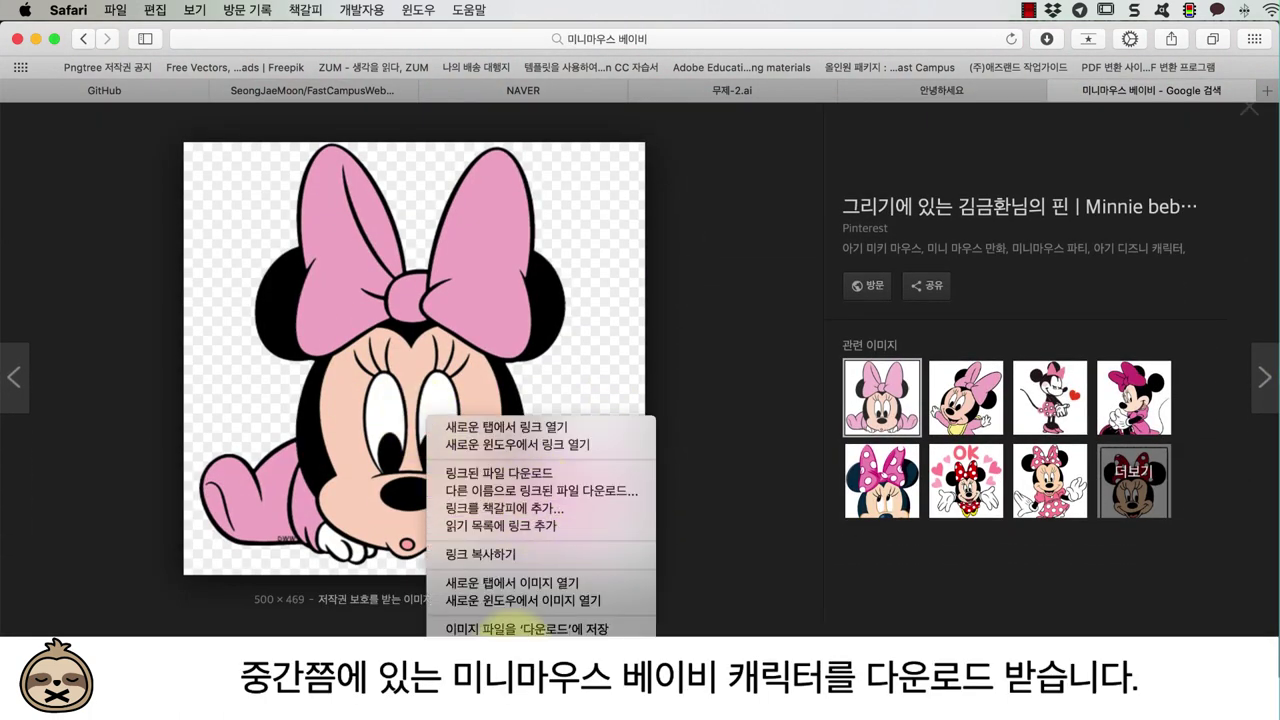
pyautogui.click(510, 625)
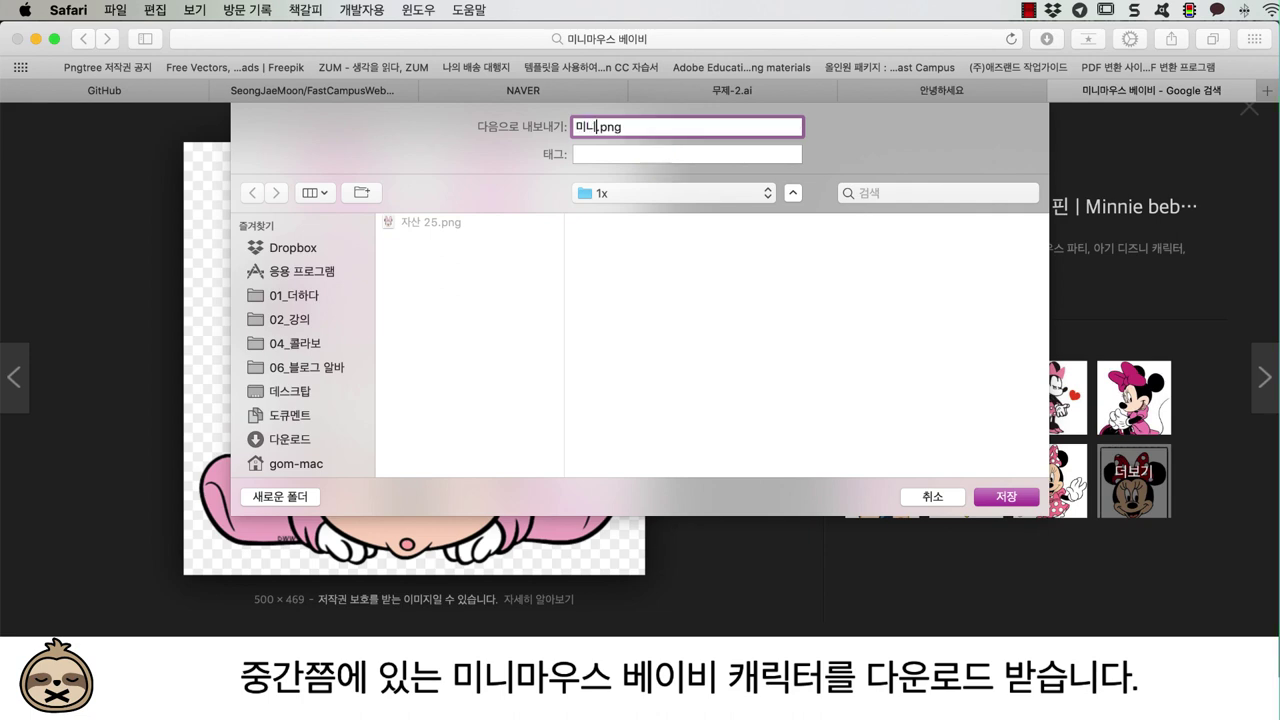
pyautogui.press('Return')
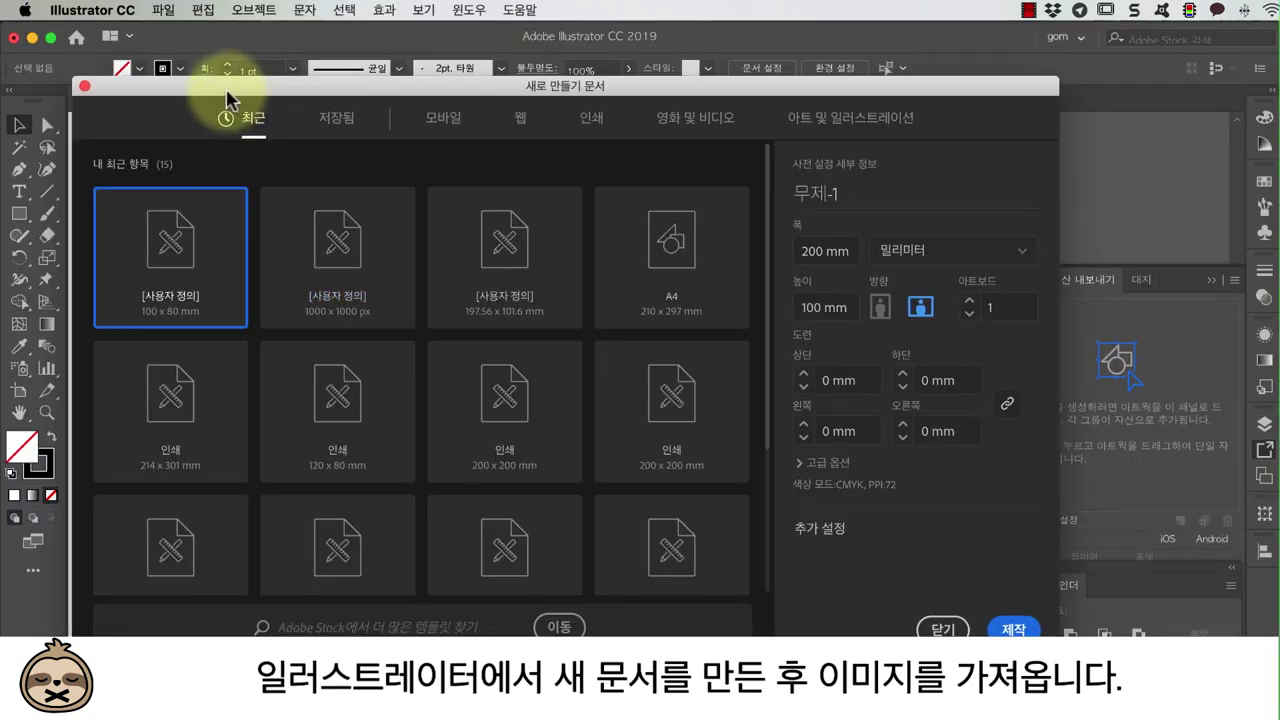
# Create a 200 × 100 mm document and place the baby Minnie PNG on its left side.
pyautogui.click(163, 10)
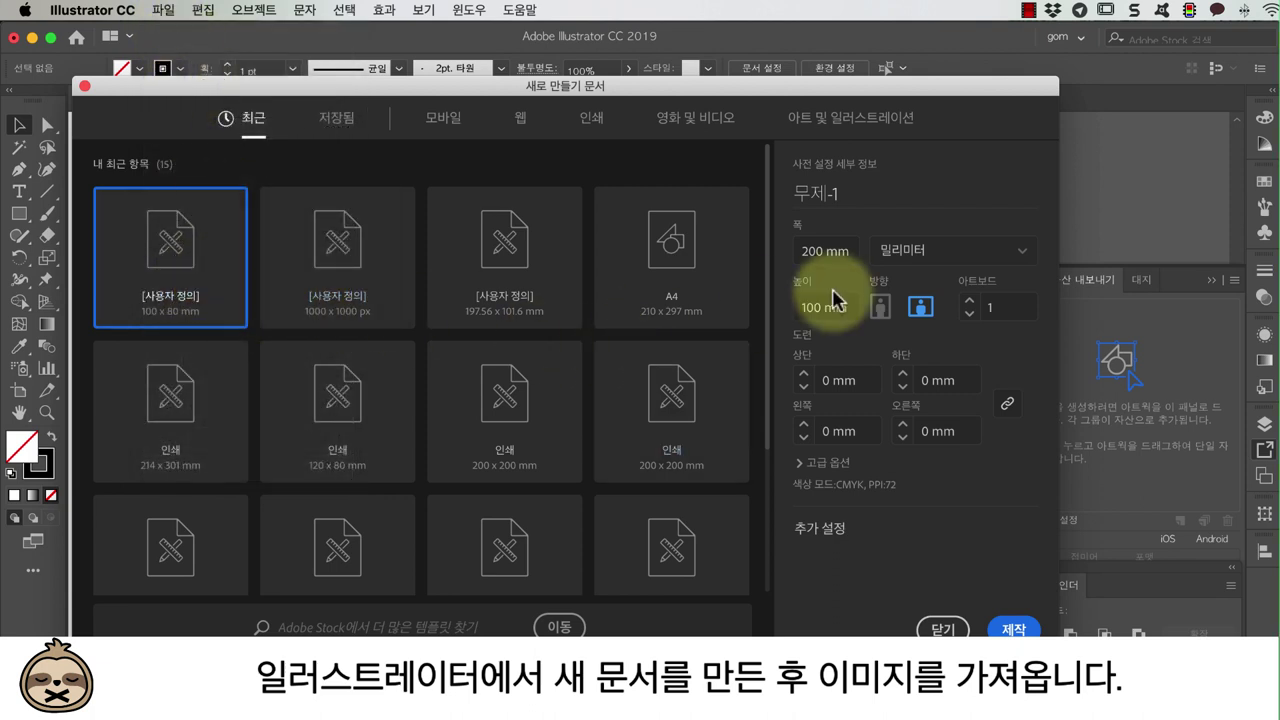
pyautogui.click(1013, 628)
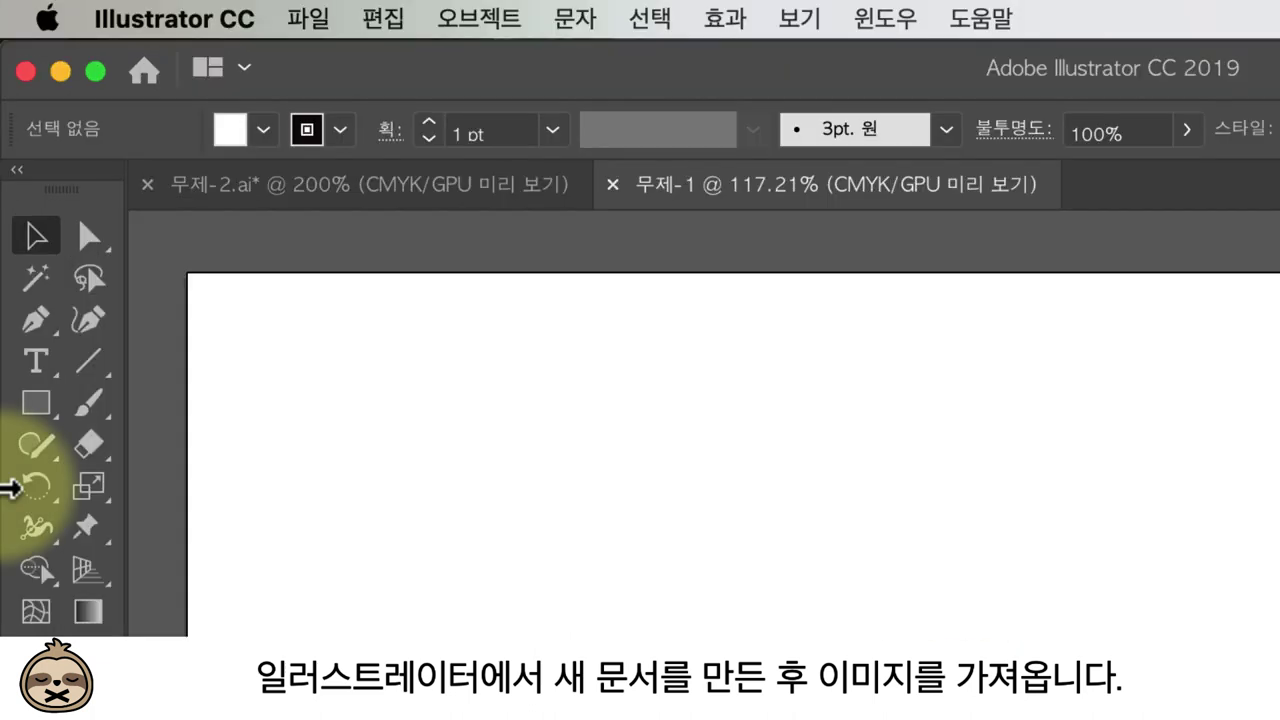
pyautogui.click(306, 17)
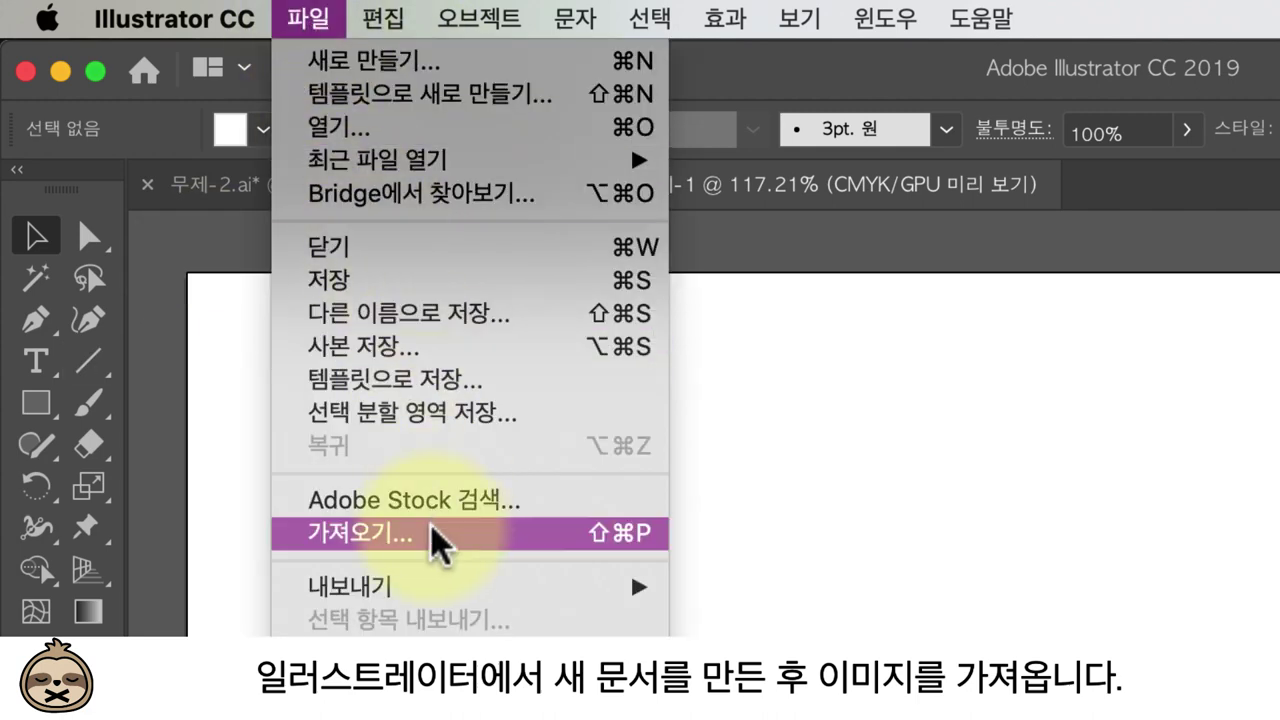
pyautogui.click(457, 533)
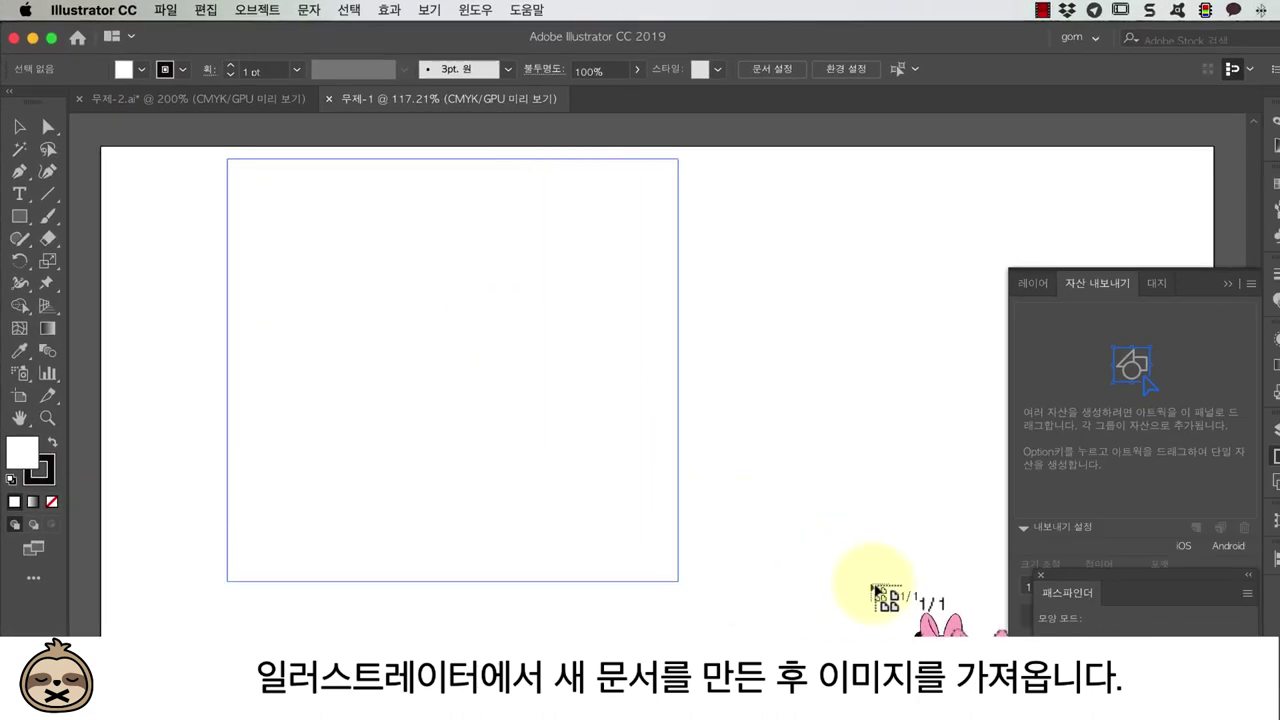
pyautogui.moveTo(650, 462); pyautogui.dragTo(871, 586)
pyautogui.moveTo(571, 486); pyautogui.dragTo(503, 533)
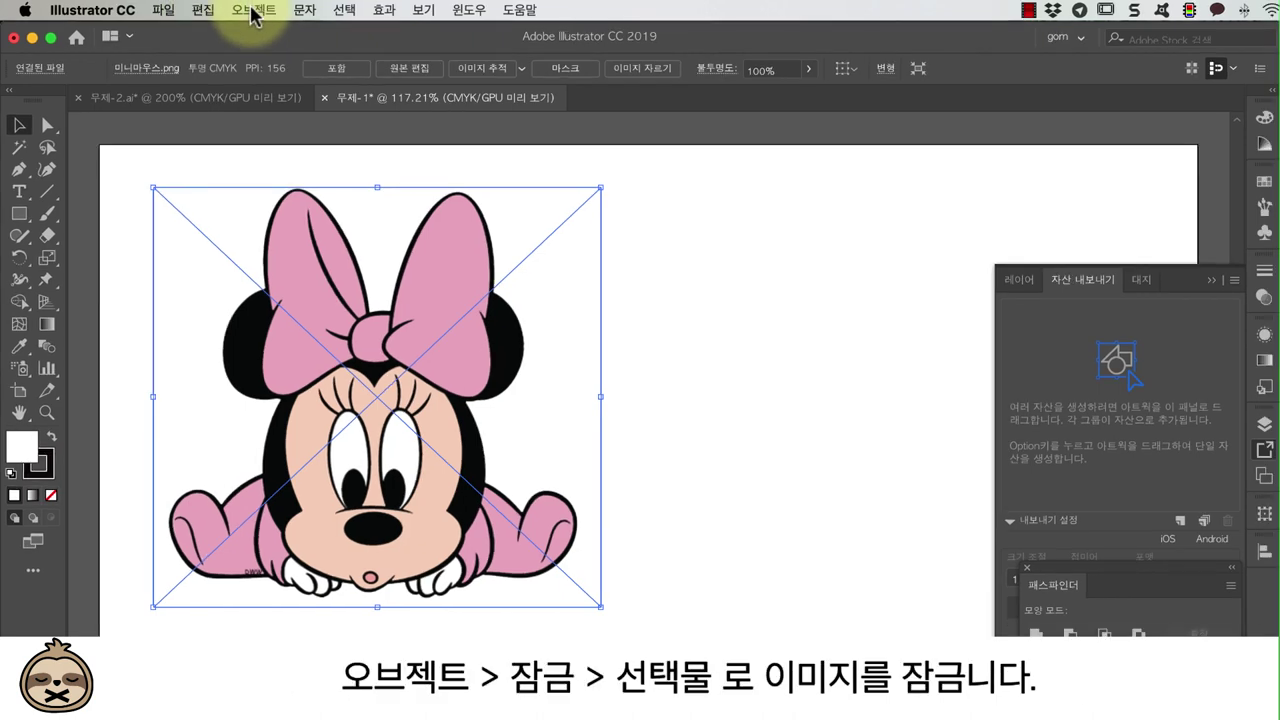
# Lock the placed Minnie image and show the Layers panel.
pyautogui.click(255, 11)
pyautogui.click(423, 107)
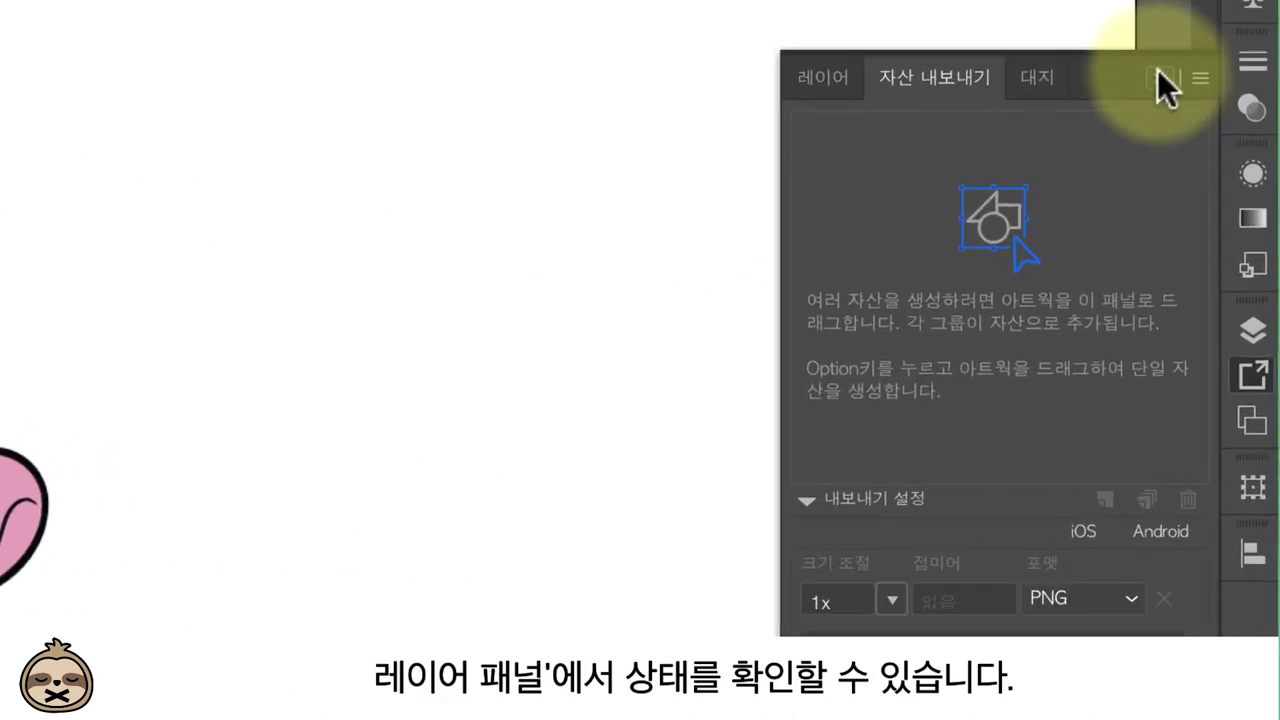
pyautogui.click(1211, 279)
pyautogui.click(1218, 432)
# Pen-trace a closed unfilled outline around both ears and the head, crossing the bow centre.
pyautogui.click(881, 125)
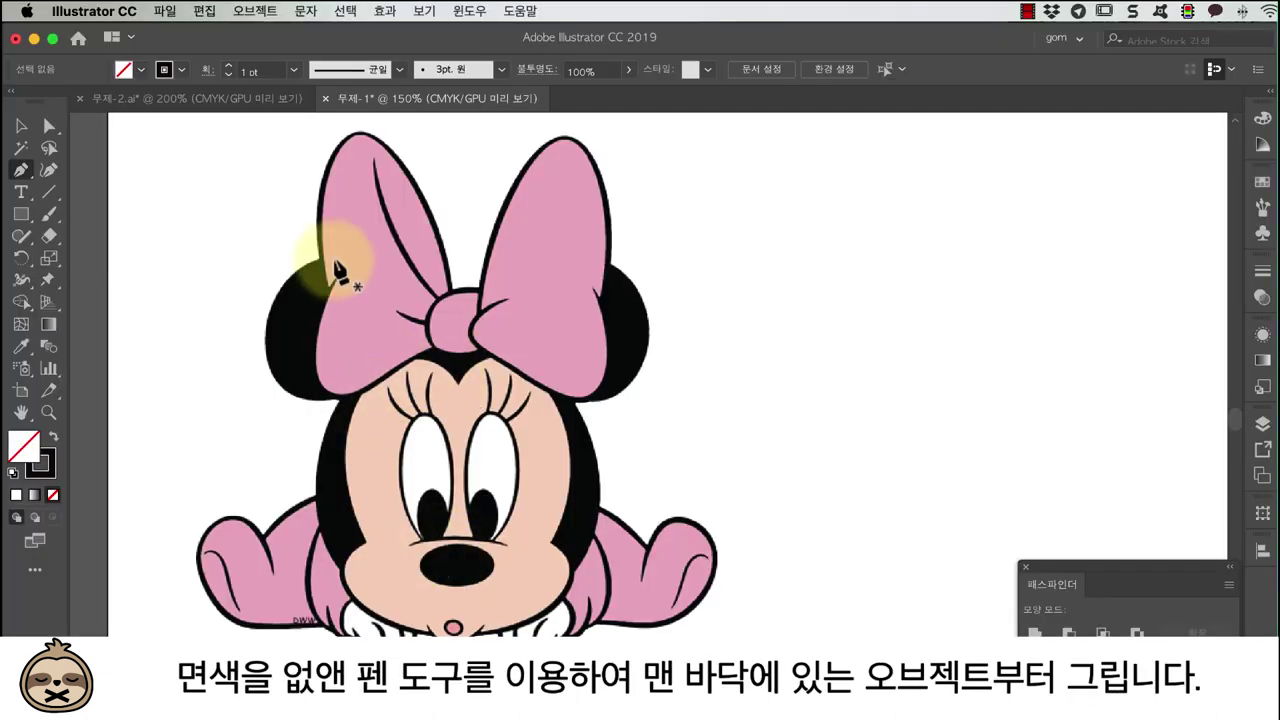
pyautogui.click(333, 259)
pyautogui.moveTo(258, 339); pyautogui.dragTo(258, 345)
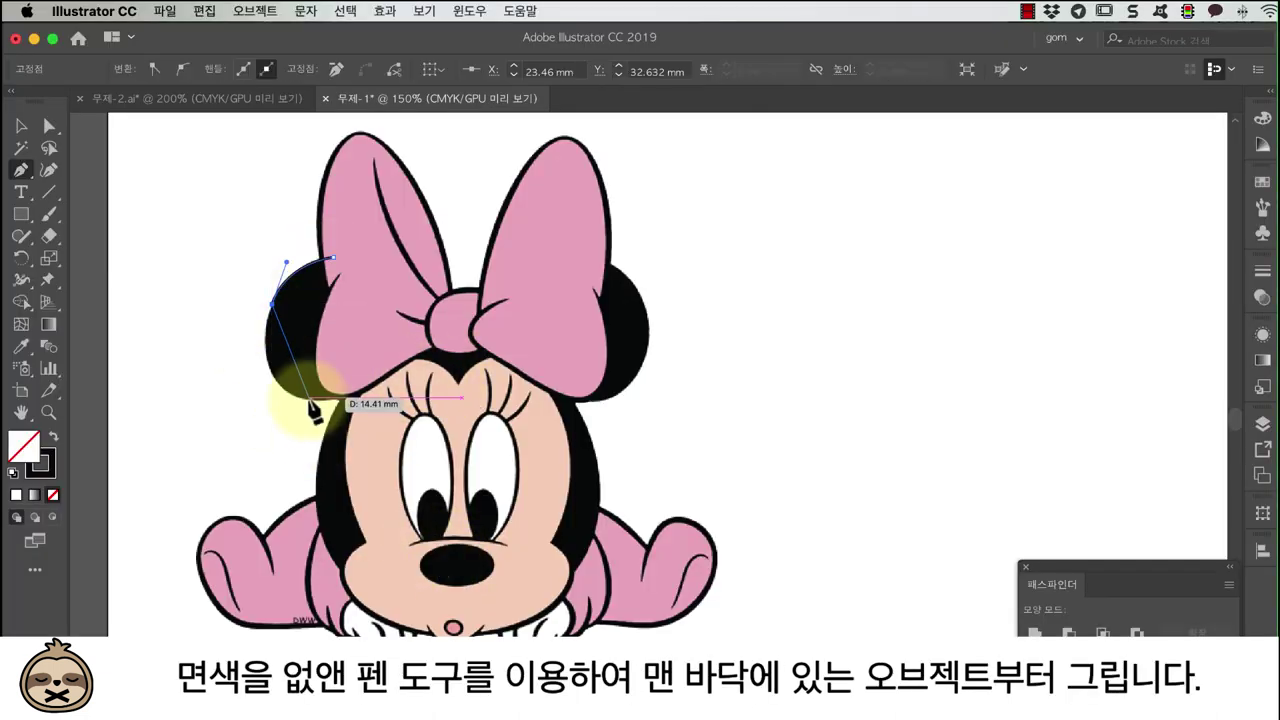
pyautogui.moveTo(373, 407); pyautogui.dragTo(372, 414)
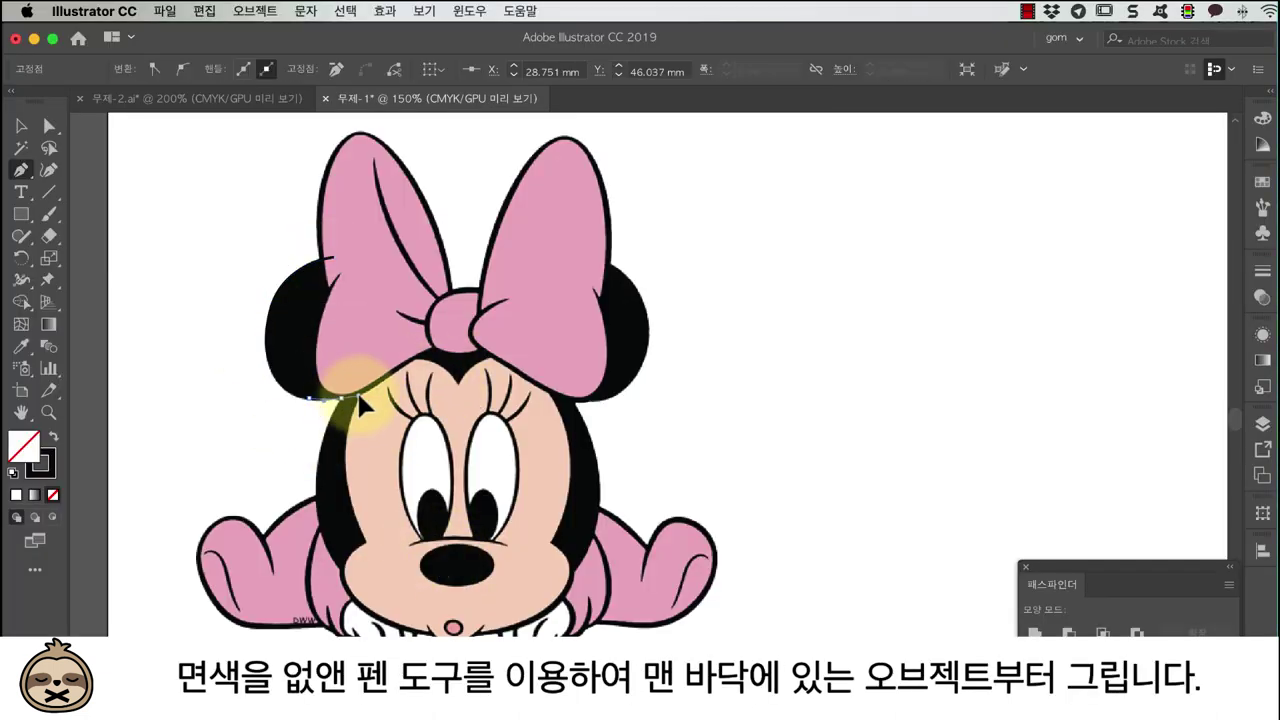
pyautogui.moveTo(342, 571); pyautogui.dragTo(388, 632)
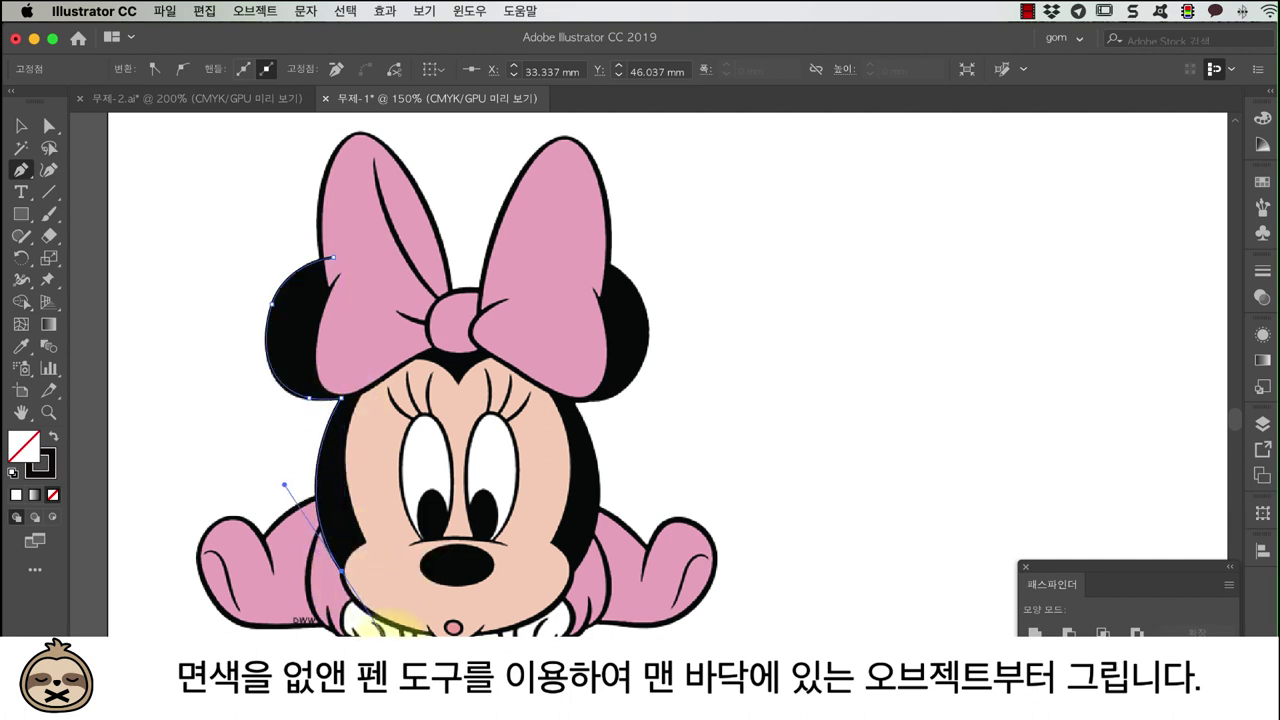
pyautogui.click(573, 573)
pyautogui.moveTo(573, 405); pyautogui.dragTo(513, 333)
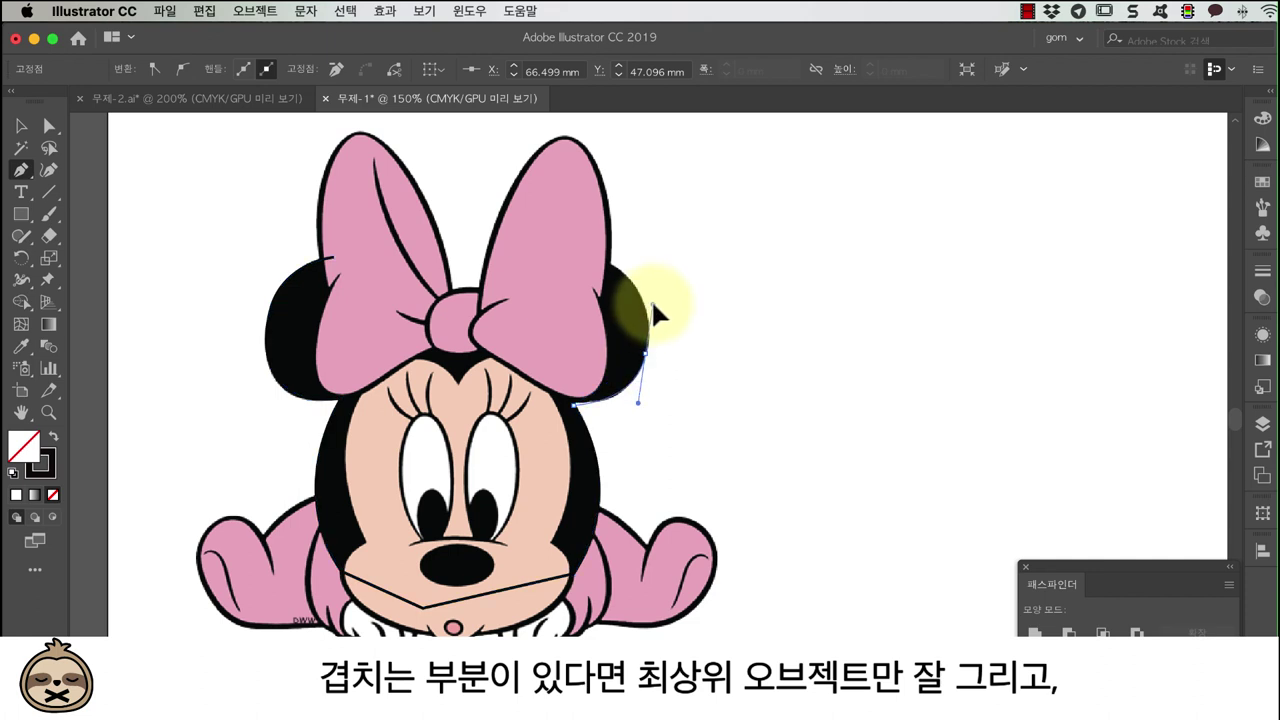
pyautogui.moveTo(651, 305); pyautogui.dragTo(651, 305)
pyautogui.moveTo(601, 262); pyautogui.dragTo(540, 241)
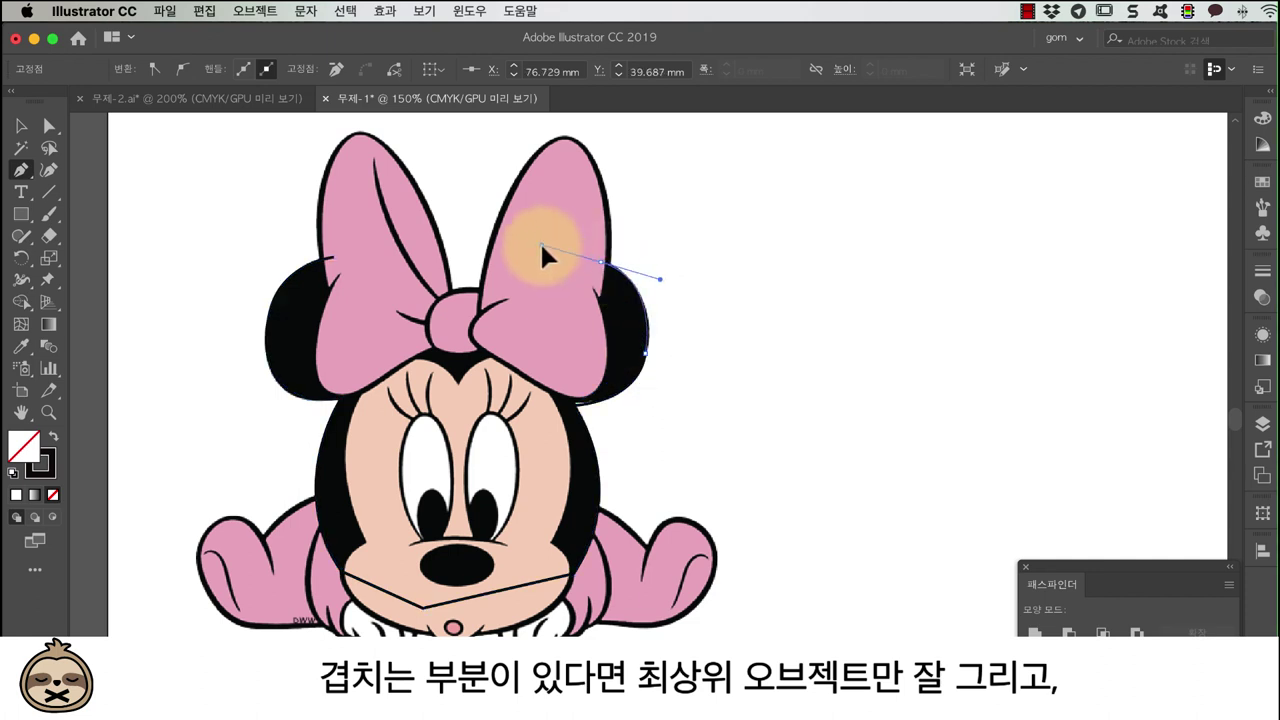
pyautogui.click(442, 321)
pyautogui.click(21, 126)
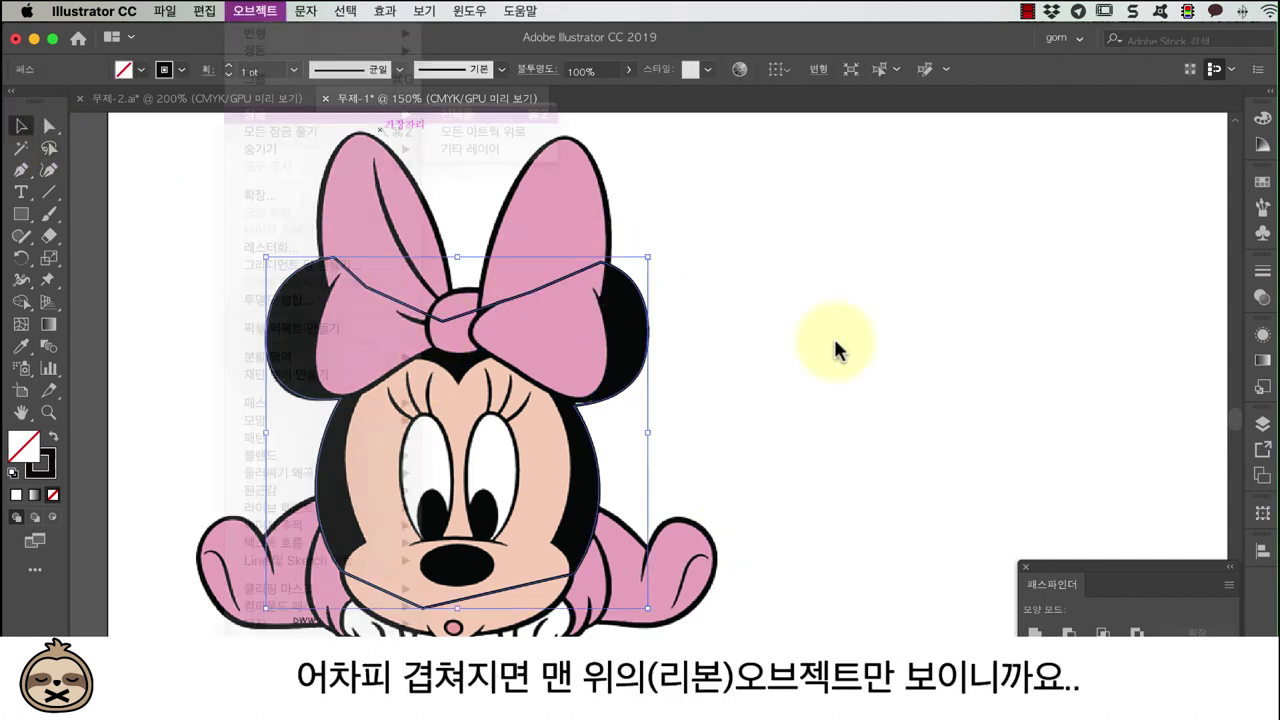
pyautogui.click(837, 349)
# Trace the face edge from the forehead dip over the left forehead and around the chin.
pyautogui.click(21, 170)
pyautogui.click(457, 383)
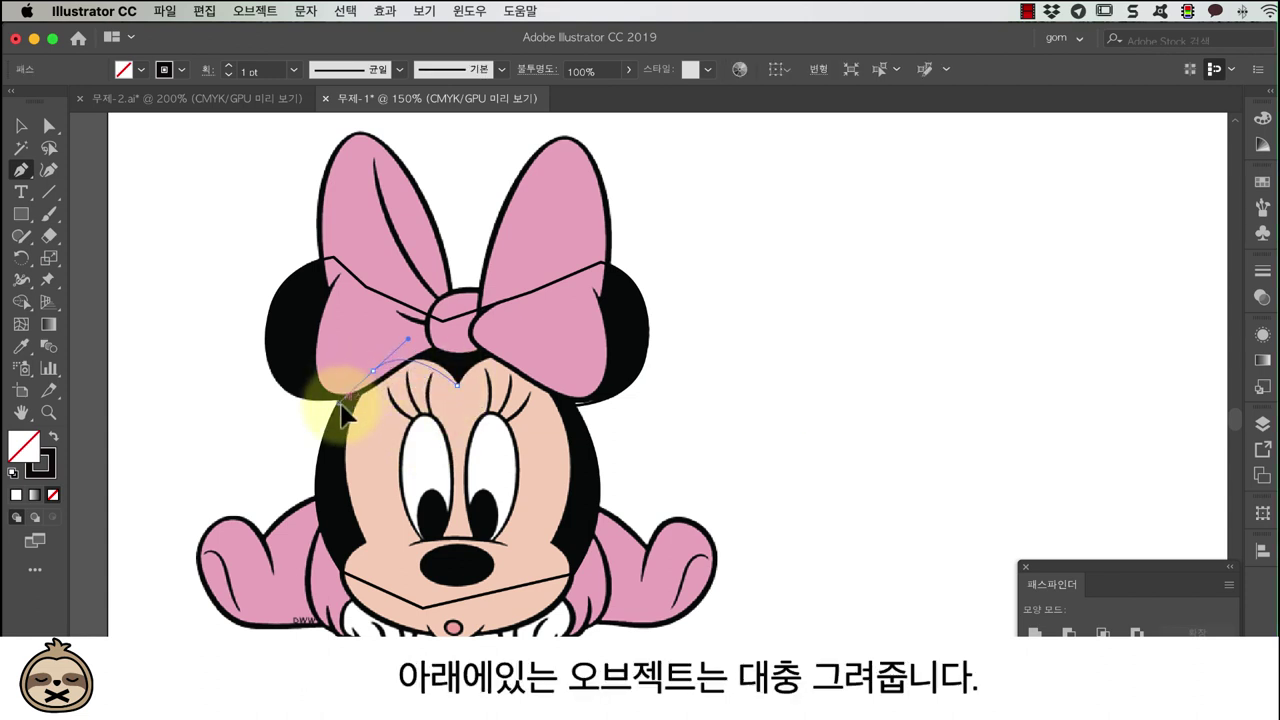
pyautogui.moveTo(373, 371); pyautogui.dragTo(430, 333)
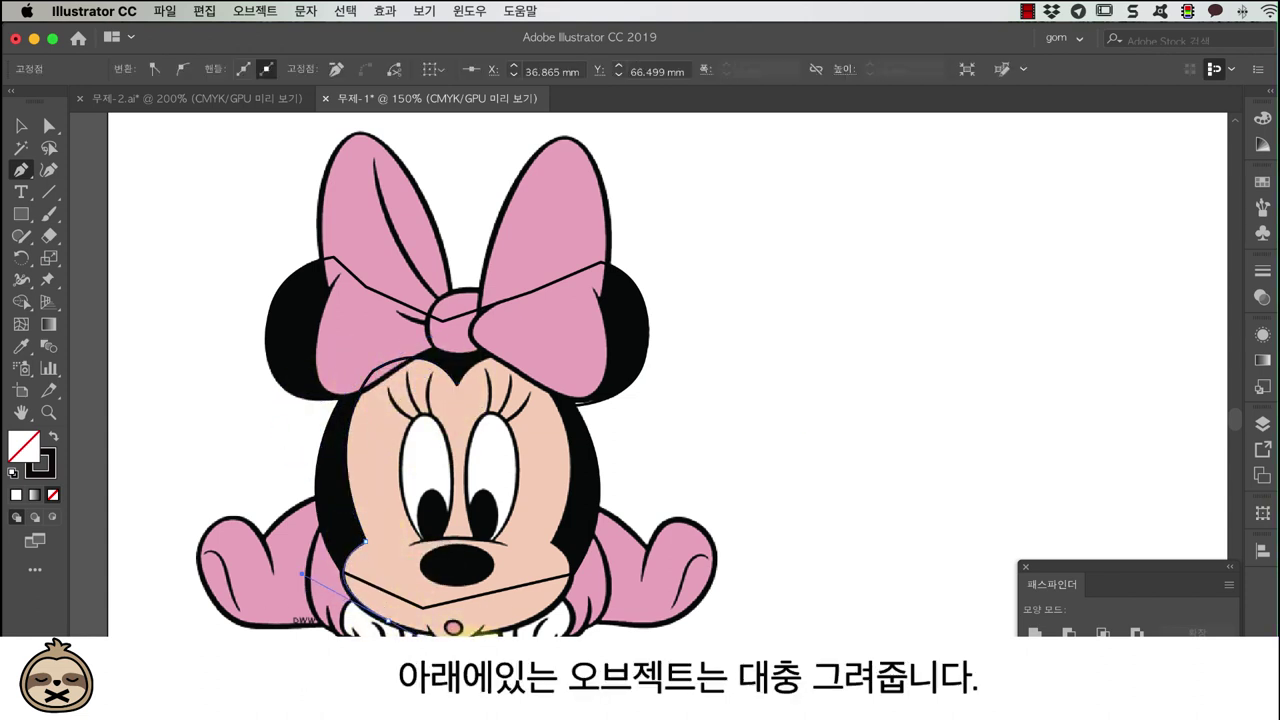
pyautogui.keyDown('alt'); pyautogui.scroll(4, 388, 622); pyautogui.keyUp('alt')
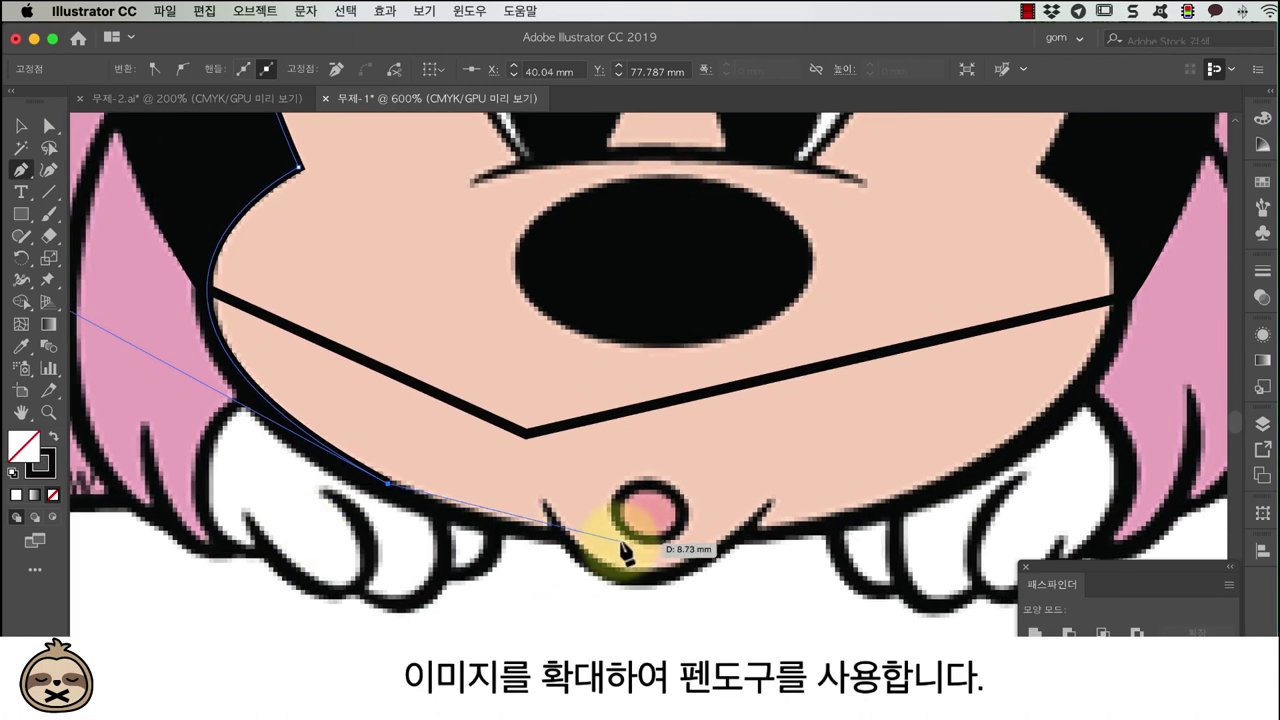
pyautogui.moveTo(625, 543)
pyautogui.mouseDown()
pyautogui.moveTo(713, 552)
pyautogui.moveTo(800, 534)
pyautogui.mouseUp()
pyautogui.hscroll(5, 632, 556)
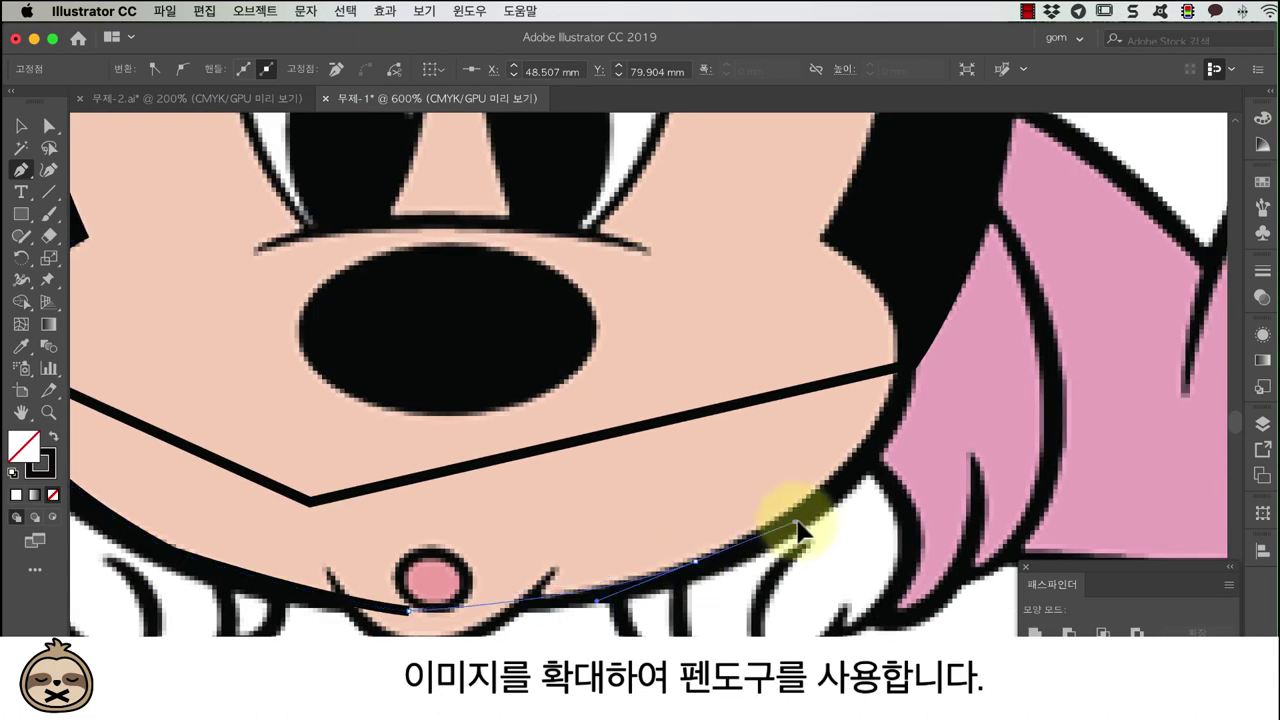
pyautogui.click(695, 563)
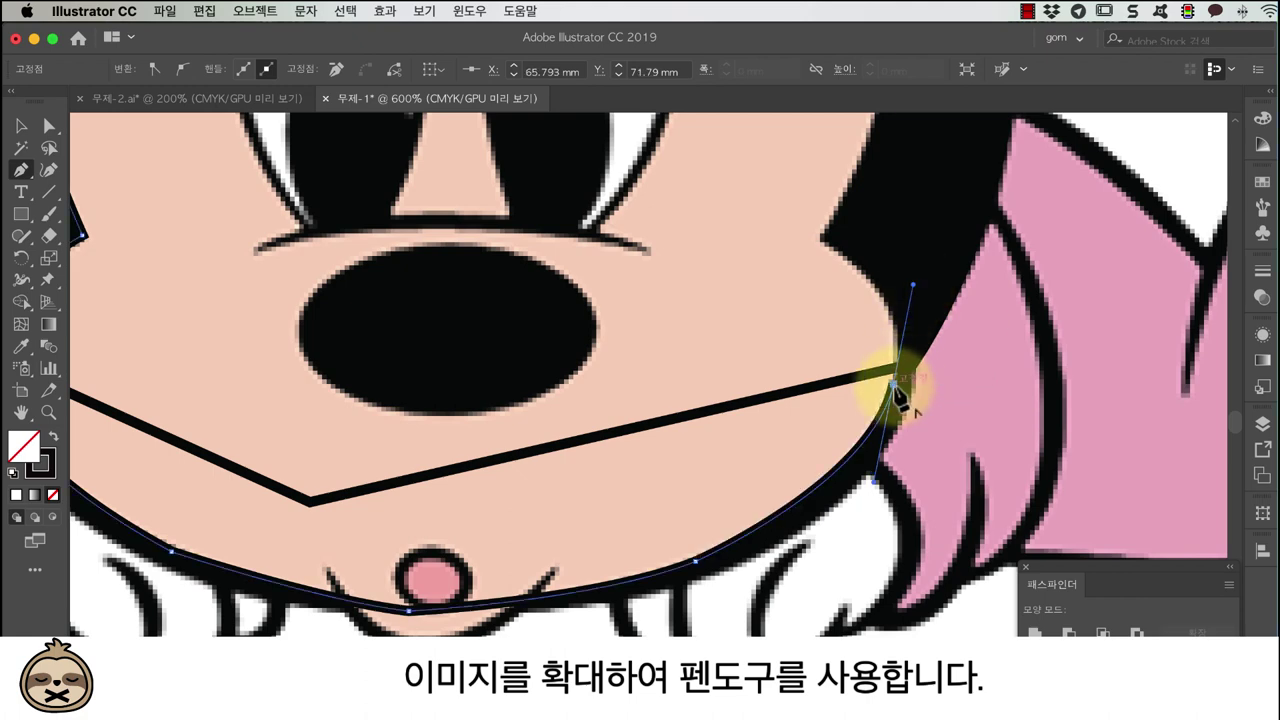
pyautogui.moveTo(893, 380); pyautogui.dragTo(830, 244)
# Continue the face outline up the right cheek and along the bow back to the forehead dip.
pyautogui.keyDown('alt'); pyautogui.scroll(-2, 733, 192); pyautogui.keyUp('alt')
pyautogui.click(829, 251)
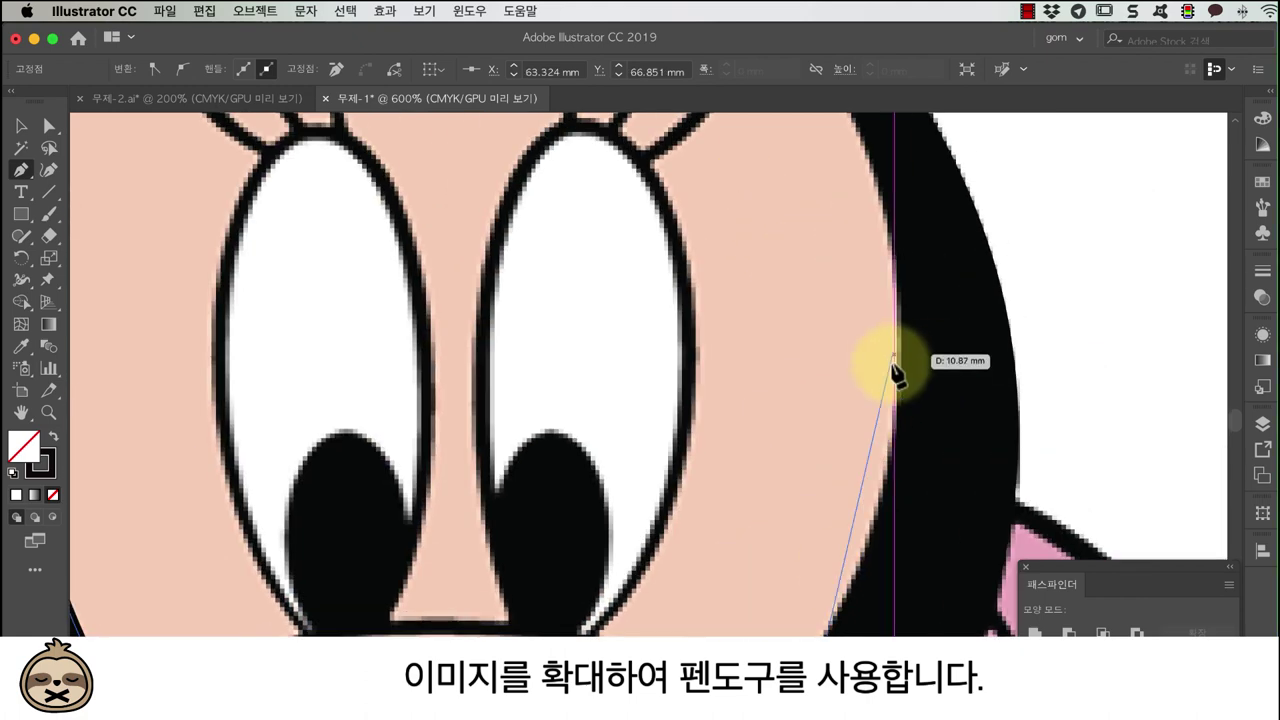
pyautogui.keyDown('alt'); pyautogui.scroll(-3, 900, 543); pyautogui.keyUp('alt')
pyautogui.keyDown('alt'); pyautogui.scroll(3, 786, 366); pyautogui.keyUp('alt')
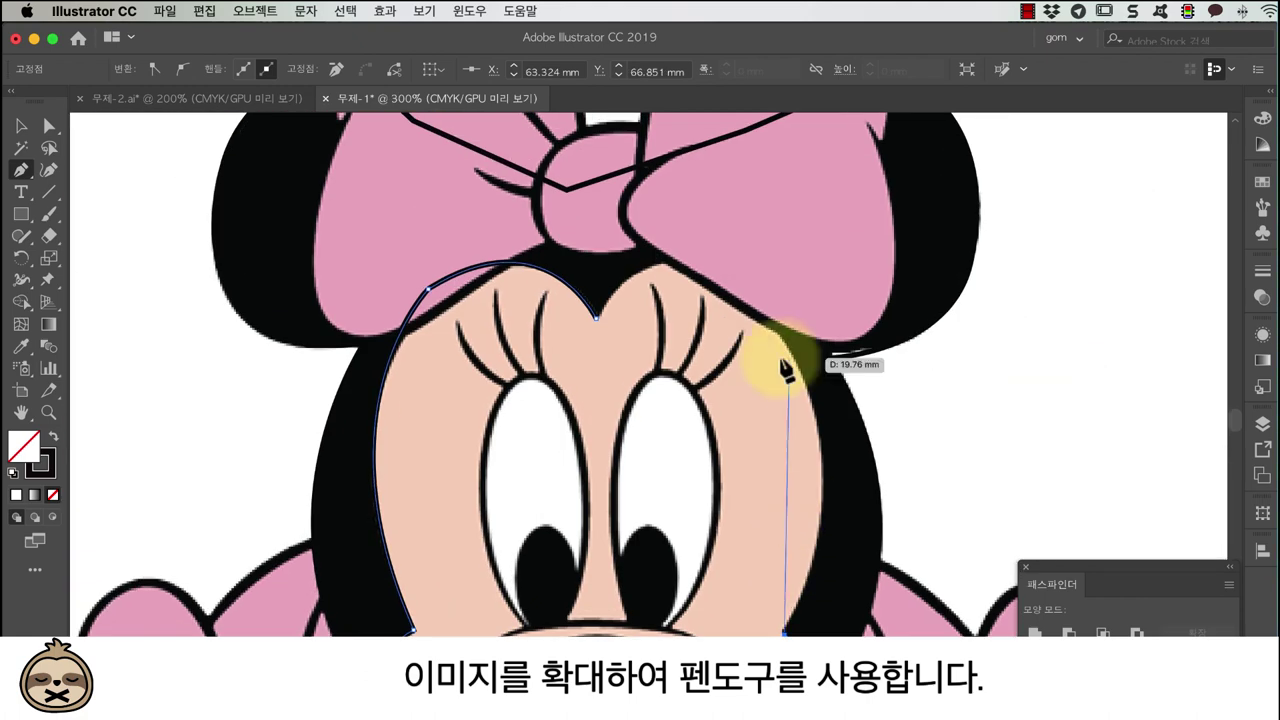
pyautogui.moveTo(808, 390); pyautogui.dragTo(775, 292)
pyautogui.keyDown('alt'); pyautogui.click(808, 390); pyautogui.keyUp('alt')
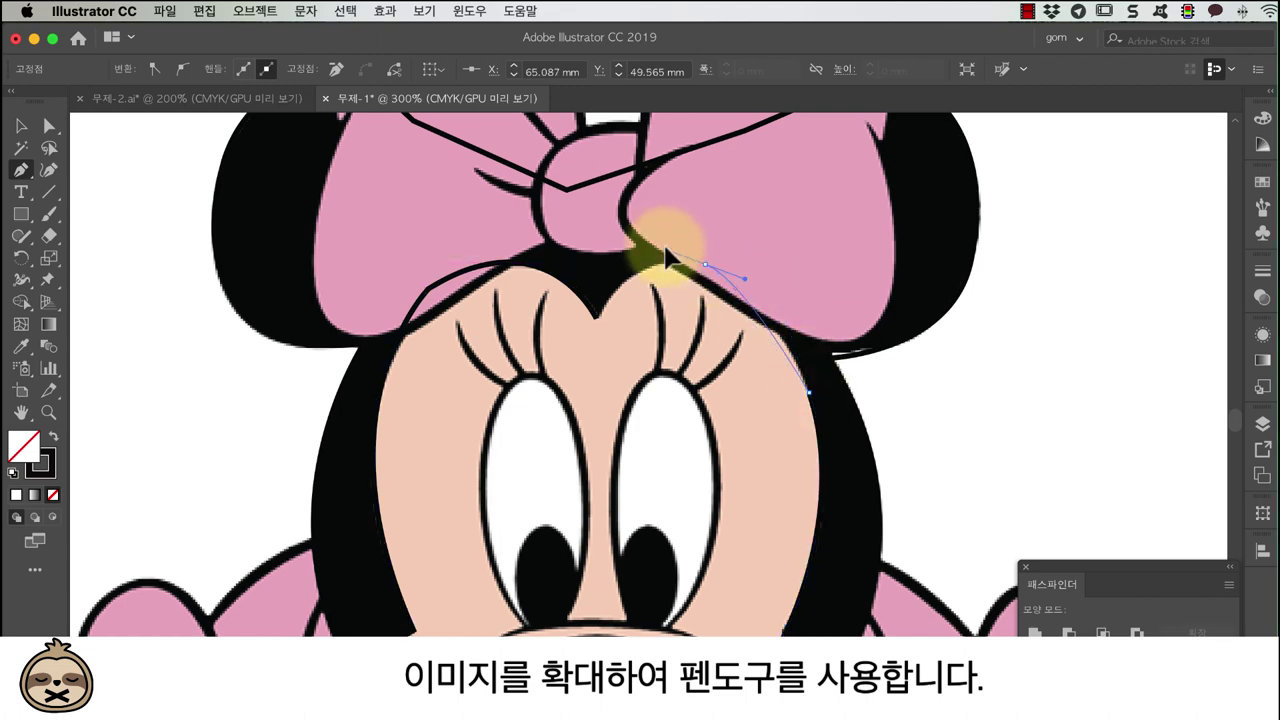
pyautogui.click(705, 265)
pyautogui.moveTo(596, 318)
pyautogui.mouseDown()
pyautogui.moveTo(571, 368)
pyautogui.moveTo(603, 601)
pyautogui.mouseUp()
pyautogui.scroll(-3, 600, 300)
pyautogui.scroll(-3, 608, 357)
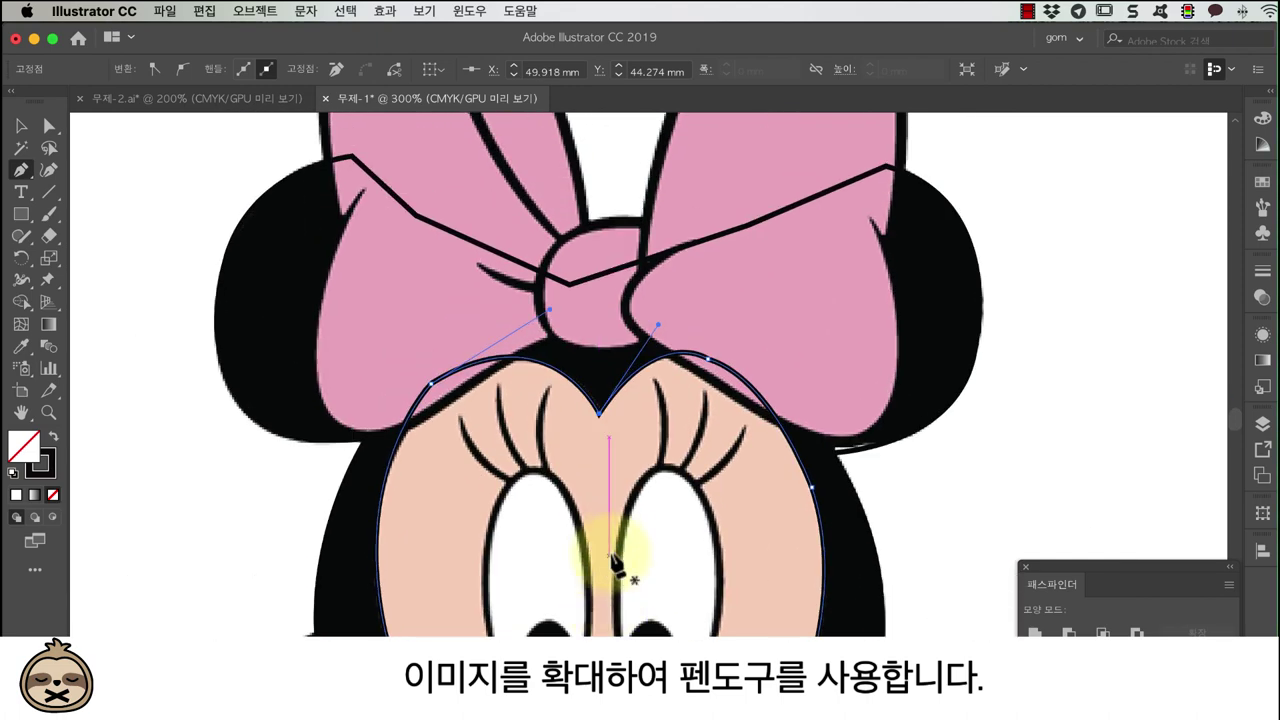
pyautogui.scroll(3, 612, 565)
# Trace the bow's right ribbon from the knot along its right edge and lower loop.
pyautogui.click(645, 458)
pyautogui.rightClick(769, 254)
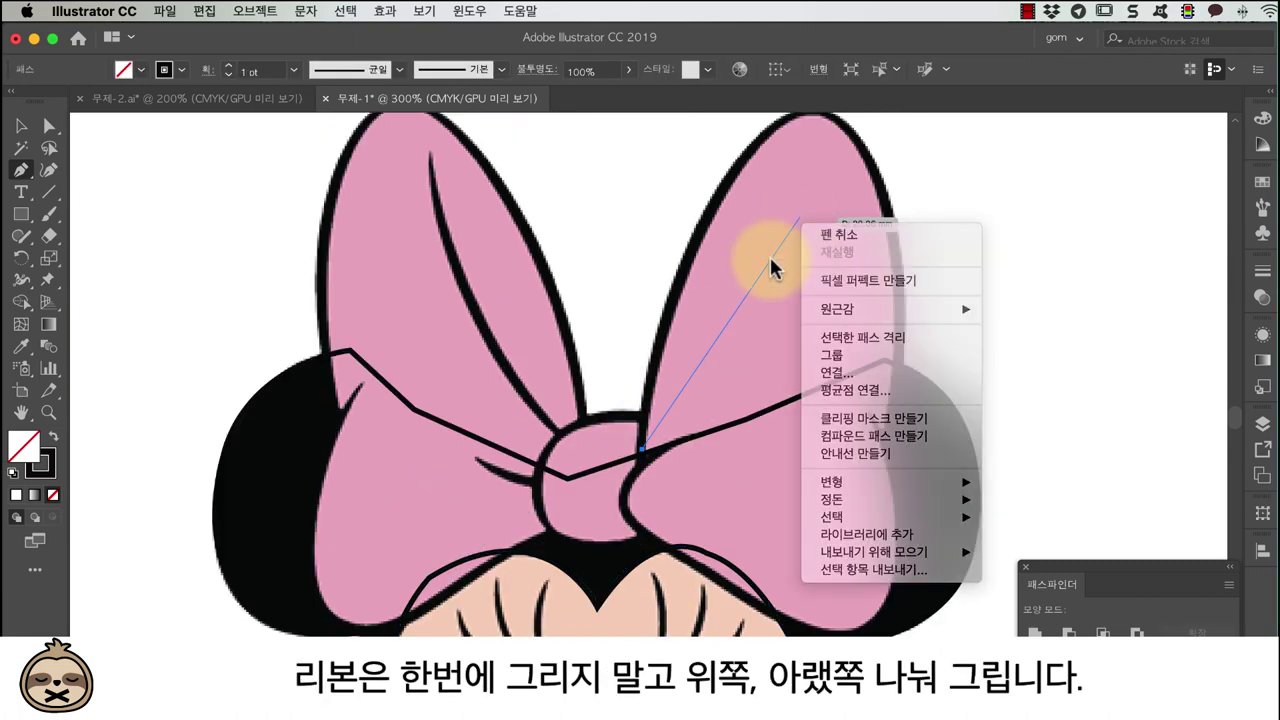
pyautogui.press('Escape')
pyautogui.scroll(2, 815, 260)
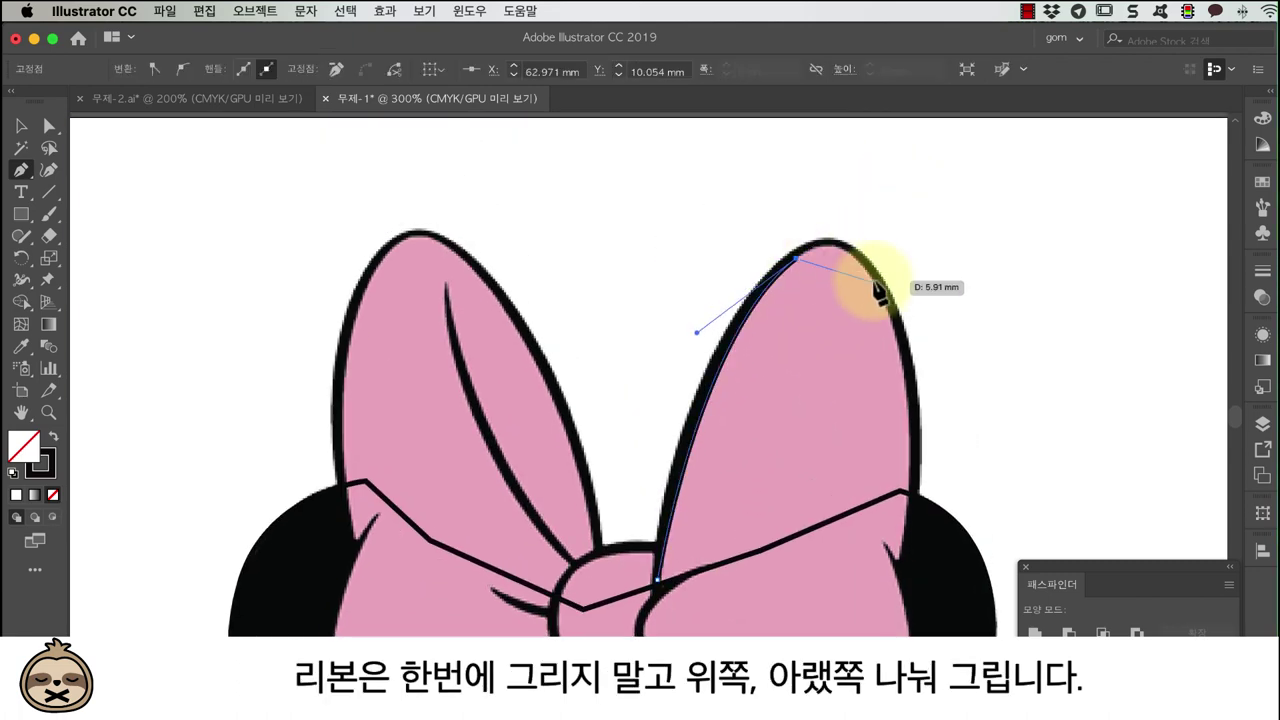
pyautogui.moveTo(876, 284); pyautogui.dragTo(905, 568)
pyautogui.scroll(-2, 905, 570)
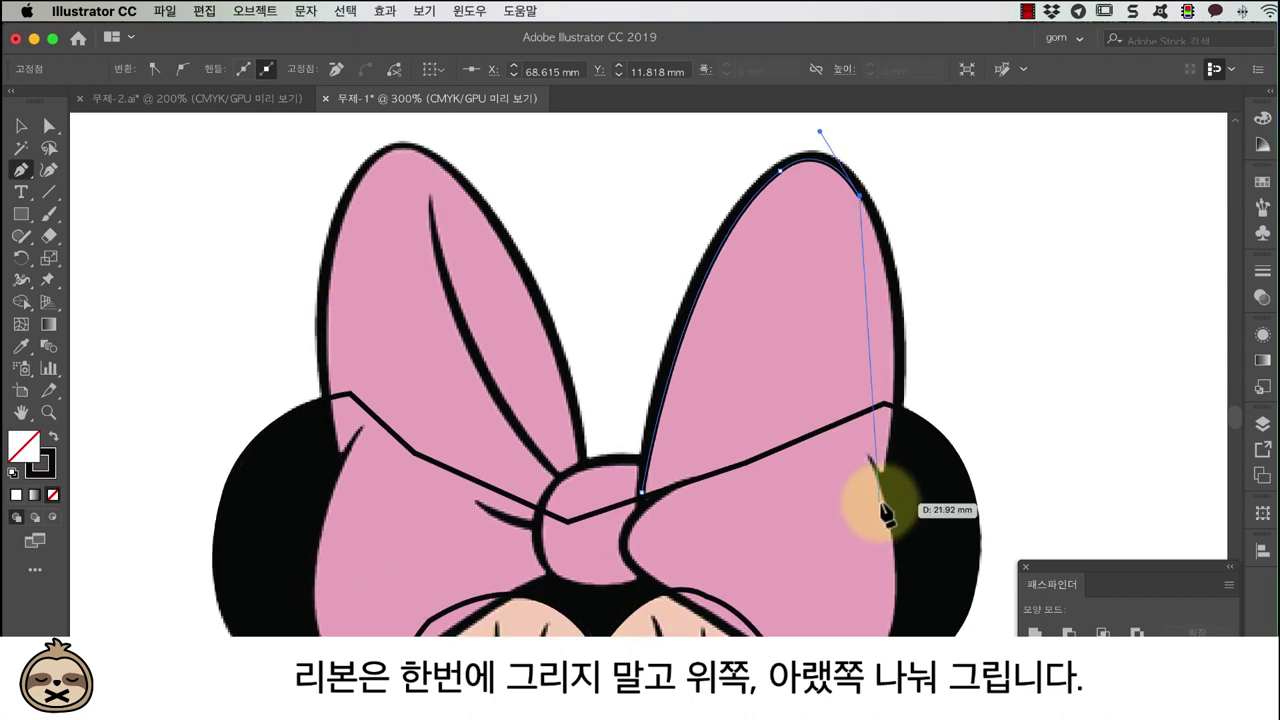
pyautogui.moveTo(884, 471); pyautogui.dragTo(840, 595)
pyautogui.click(855, 521)
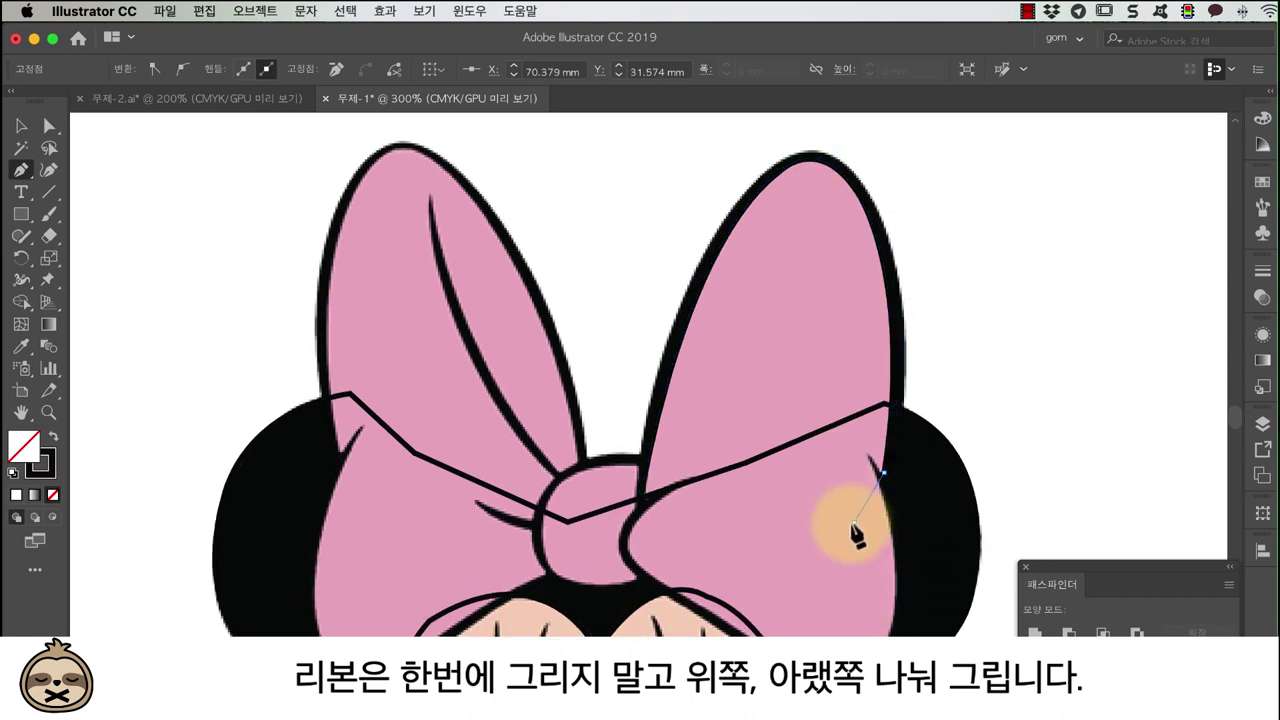
pyautogui.click(720, 537)
pyautogui.moveTo(625, 545)
pyautogui.mouseDown()
pyautogui.moveTo(722, 466)
pyautogui.moveTo(724, 481)
pyautogui.mouseUp()
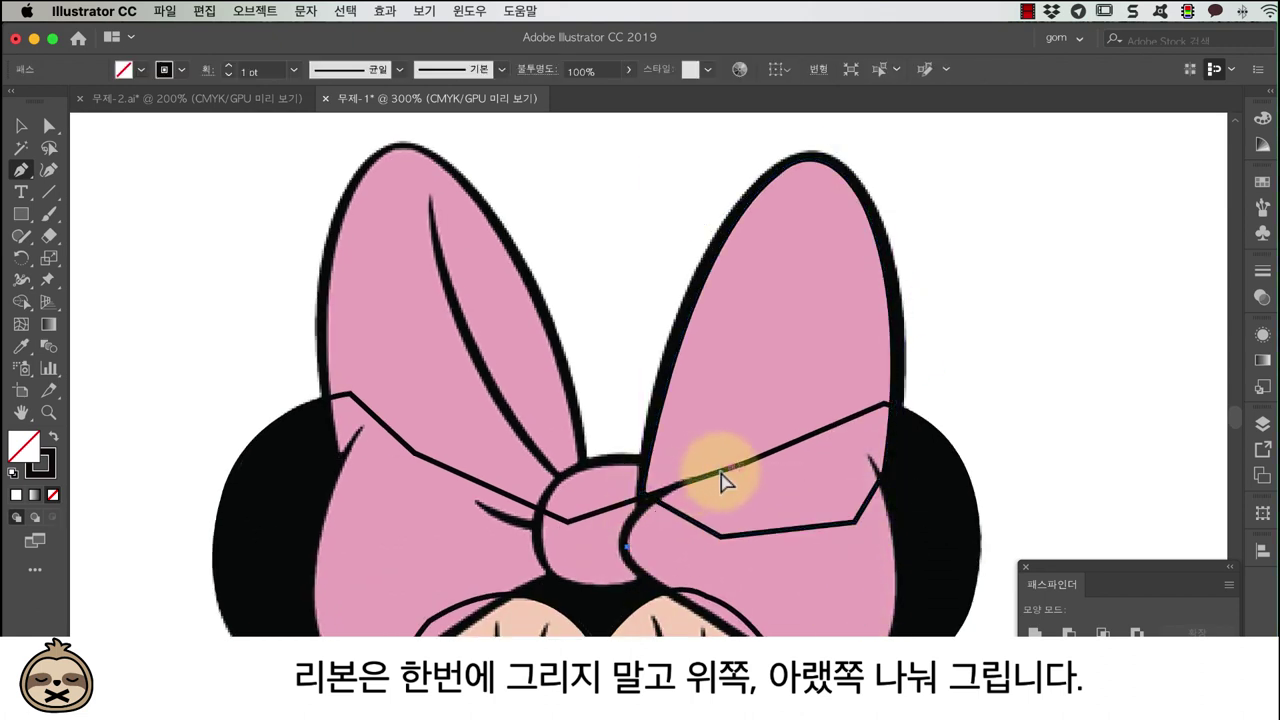
# Trace the lower right ribbon edge as a separate path with a sharp corner.
pyautogui.click(692, 483)
pyautogui.moveTo(648, 576); pyautogui.dragTo(684, 616)
pyautogui.click(648, 577)
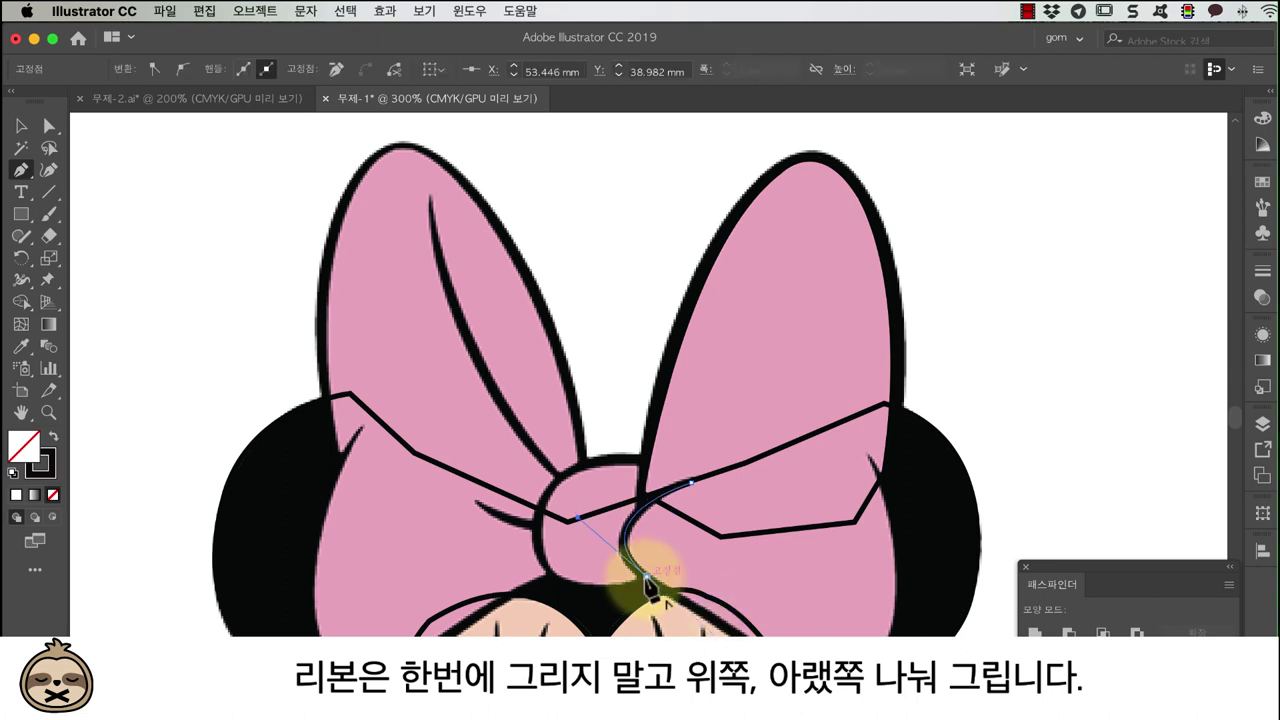
pyautogui.moveTo(870, 458); pyautogui.dragTo(803, 366)
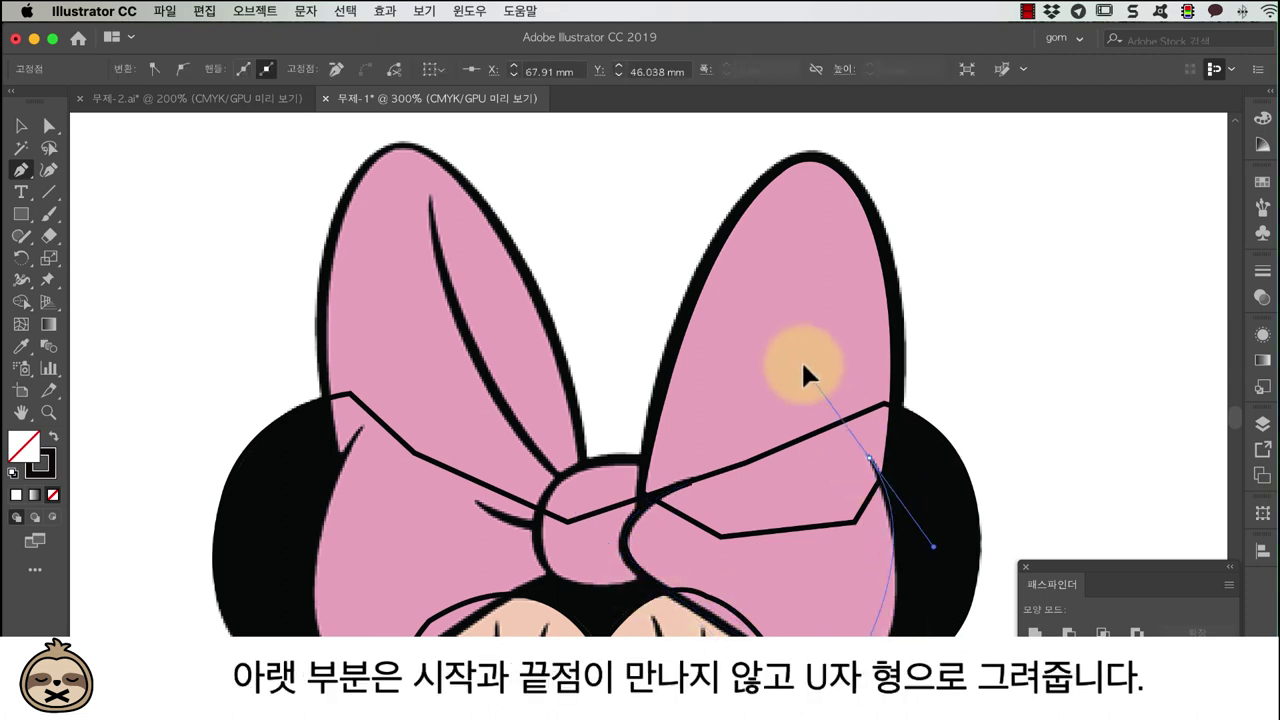
pyautogui.press('Escape')
# Trace the left ribbon as a closed outline from the knot around its lower edge.
pyautogui.hotkey('ctrl', '-')
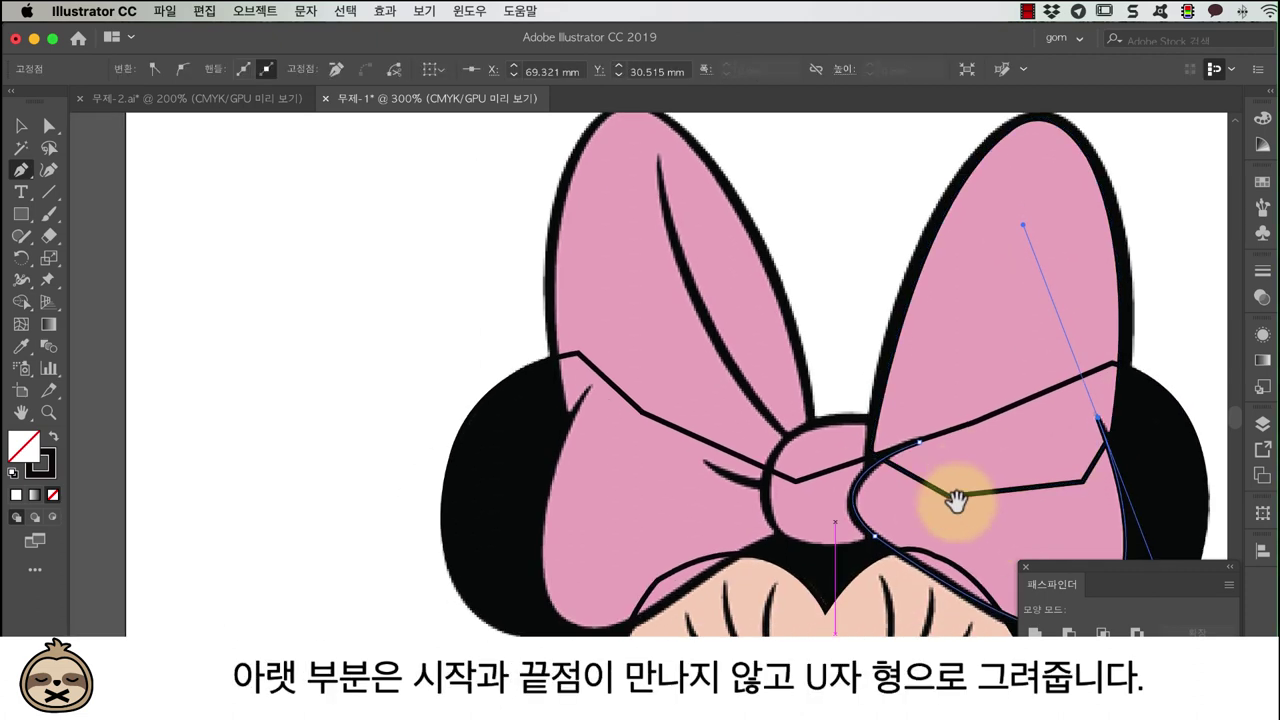
pyautogui.hscroll(-5, 810, 458)
pyautogui.click(777, 437)
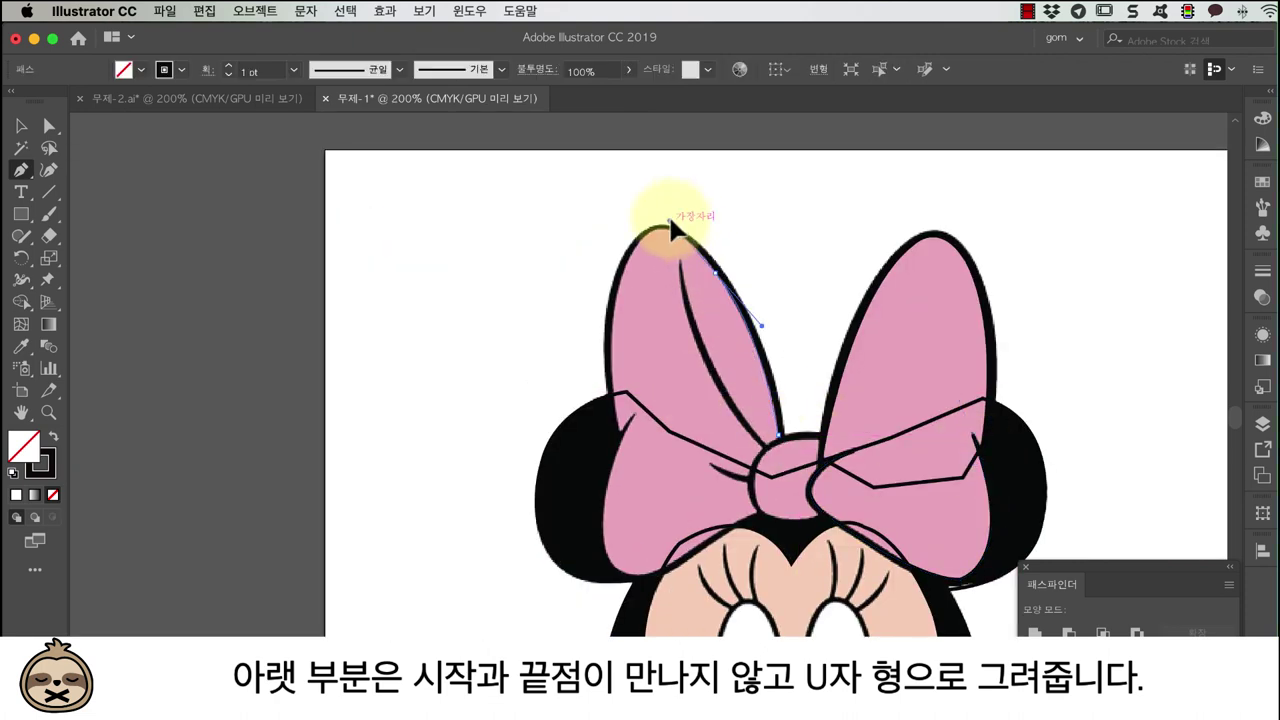
pyautogui.moveTo(649, 237); pyautogui.dragTo(618, 244)
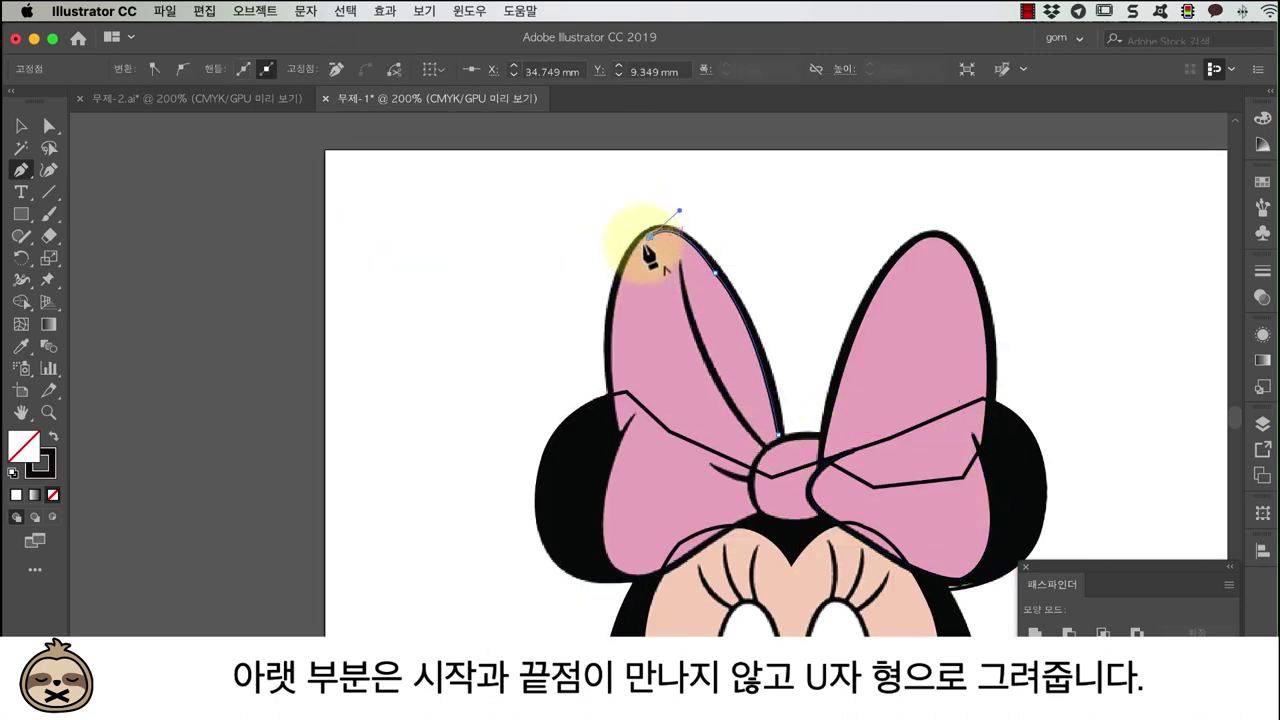
pyautogui.moveTo(612, 390); pyautogui.dragTo(620, 565)
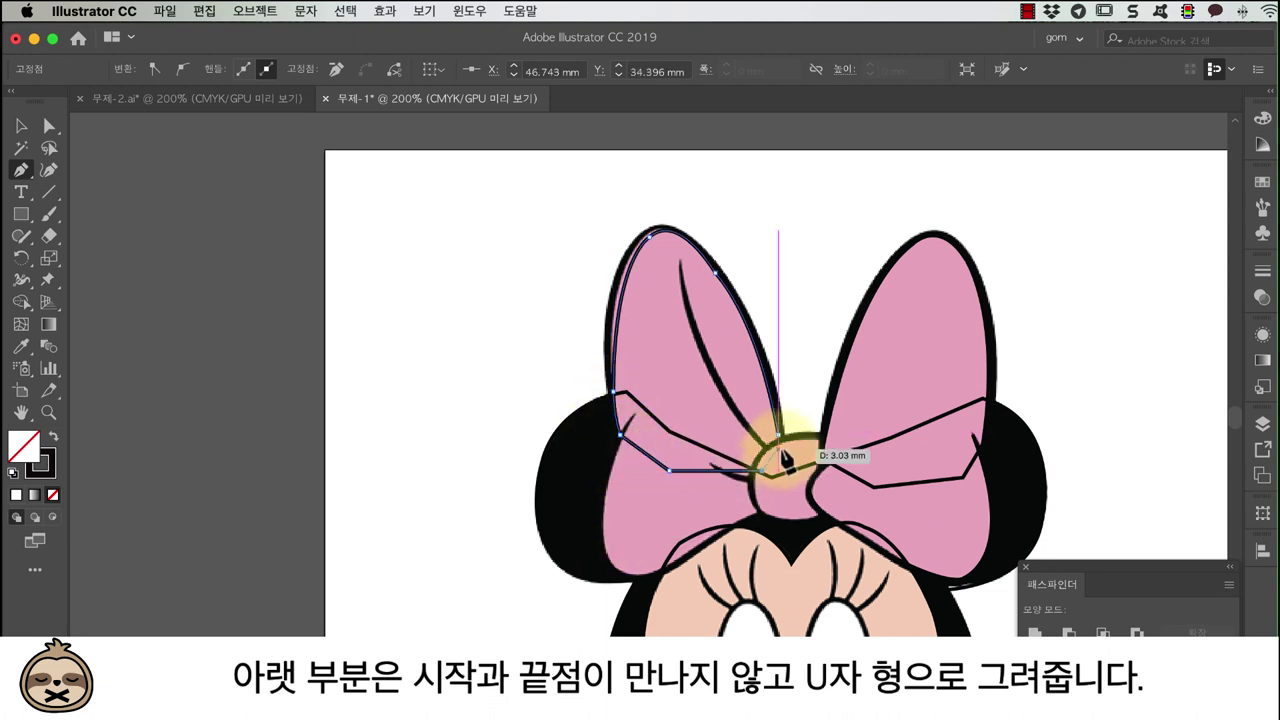
pyautogui.click(632, 413)
pyautogui.click(603, 527)
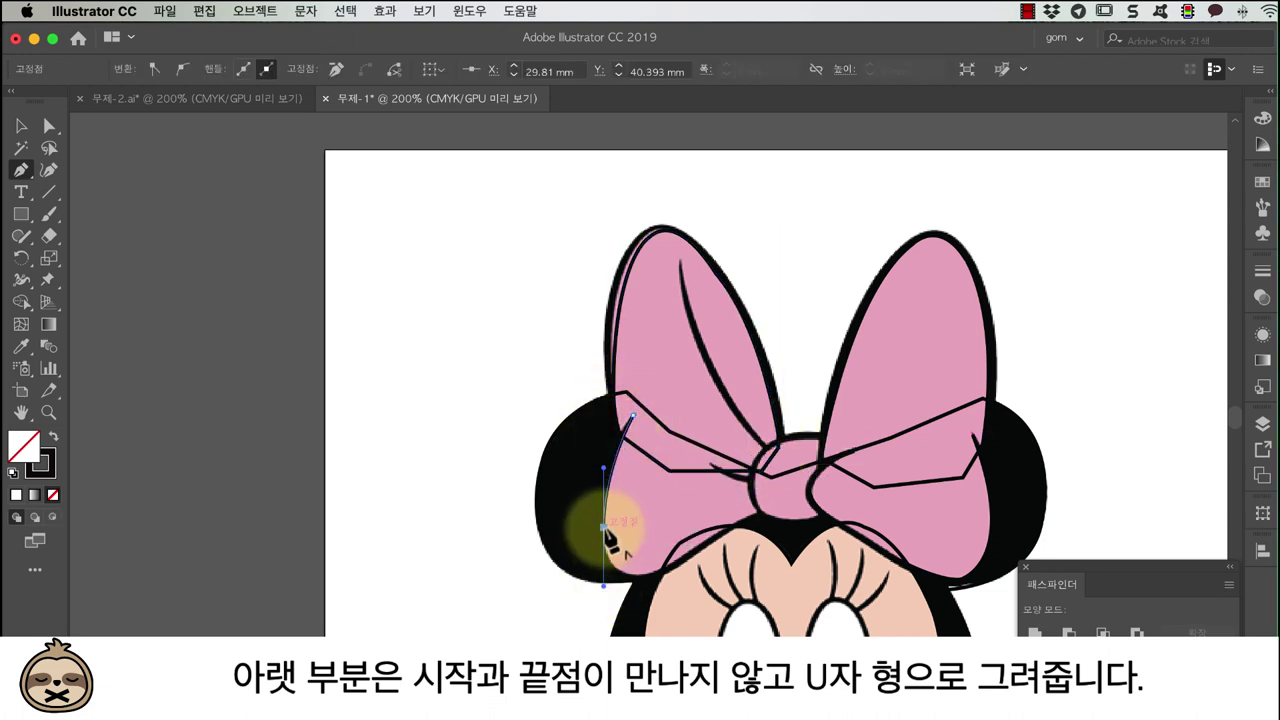
pyautogui.moveTo(652, 573); pyautogui.dragTo(711, 565)
pyautogui.click(653, 575)
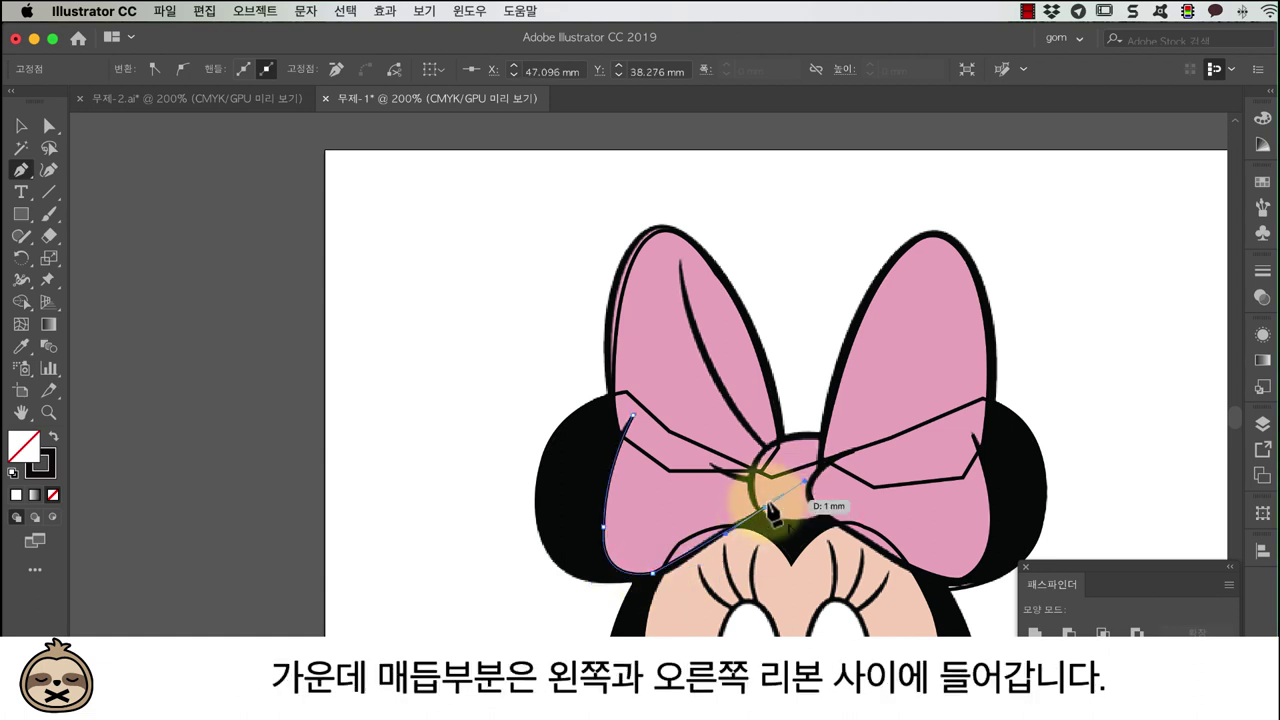
pyautogui.moveTo(772, 512); pyautogui.dragTo(829, 443)
pyautogui.click(760, 443)
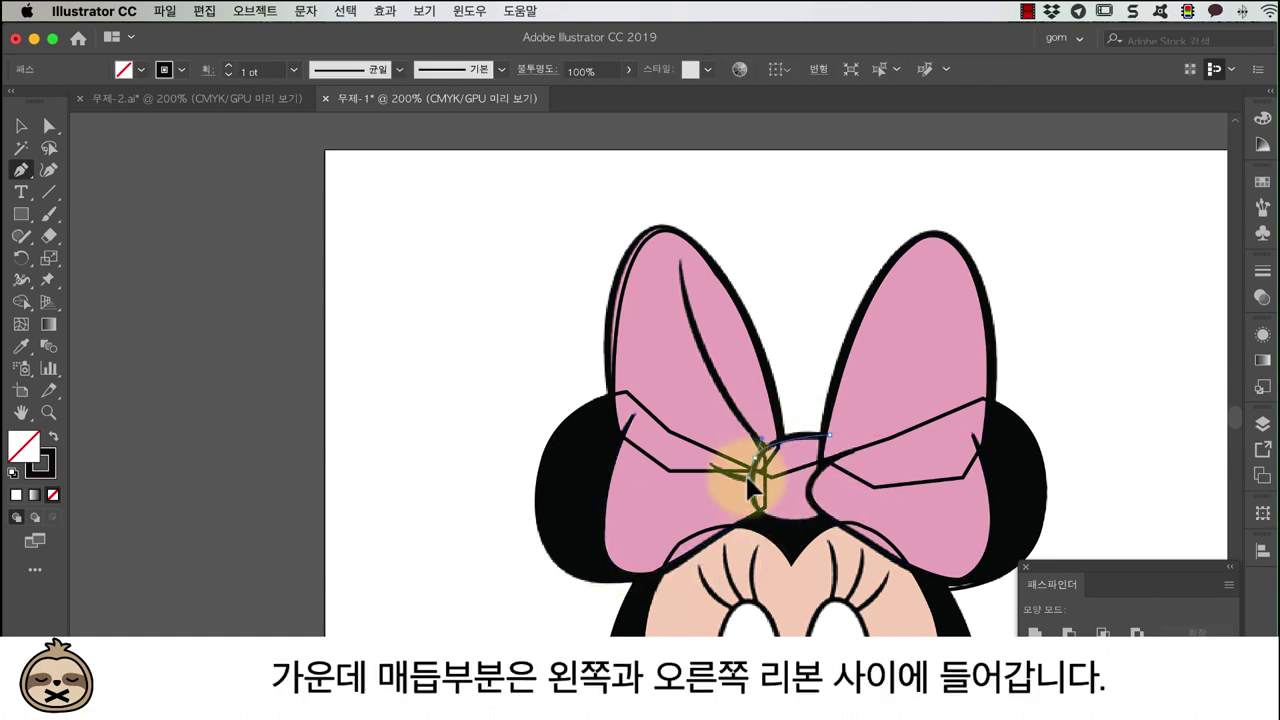
# Close the centre knot outline and begin paths along the left ribbon fold and left eye.
pyautogui.moveTo(790, 510); pyautogui.dragTo(835, 515)
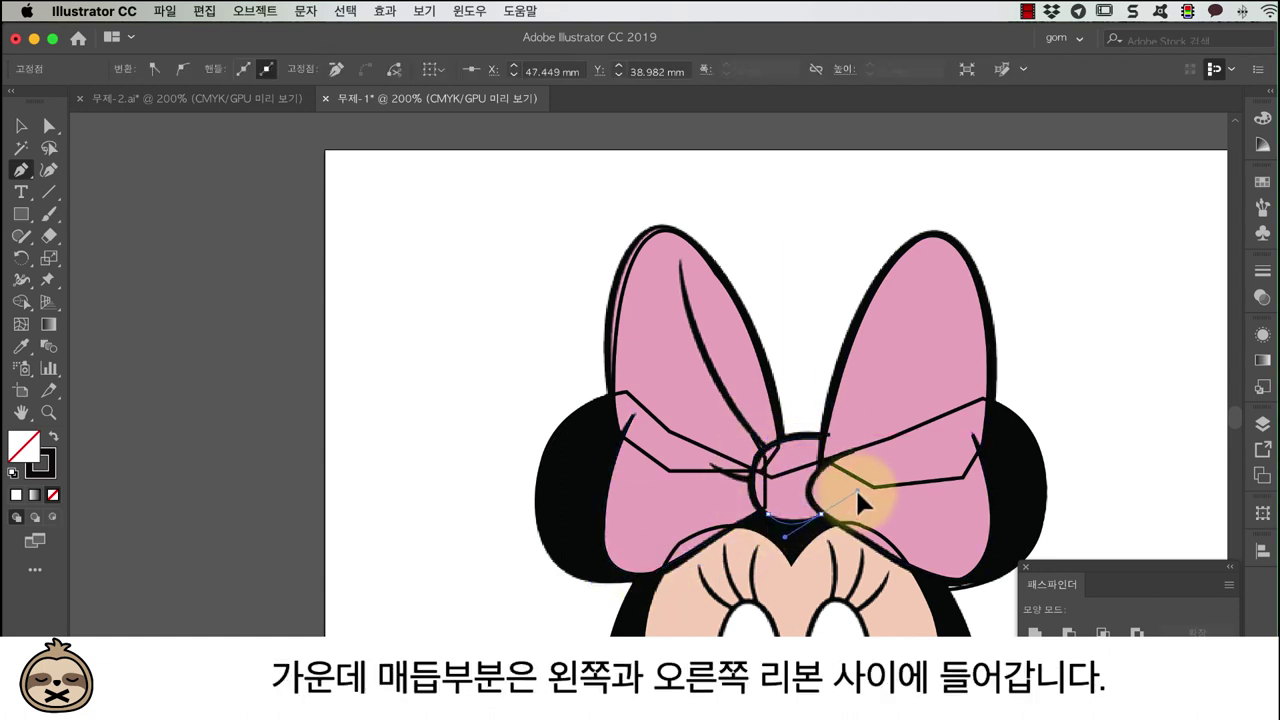
pyautogui.click(829, 437)
pyautogui.moveTo(954, 506); pyautogui.dragTo(881, 376)
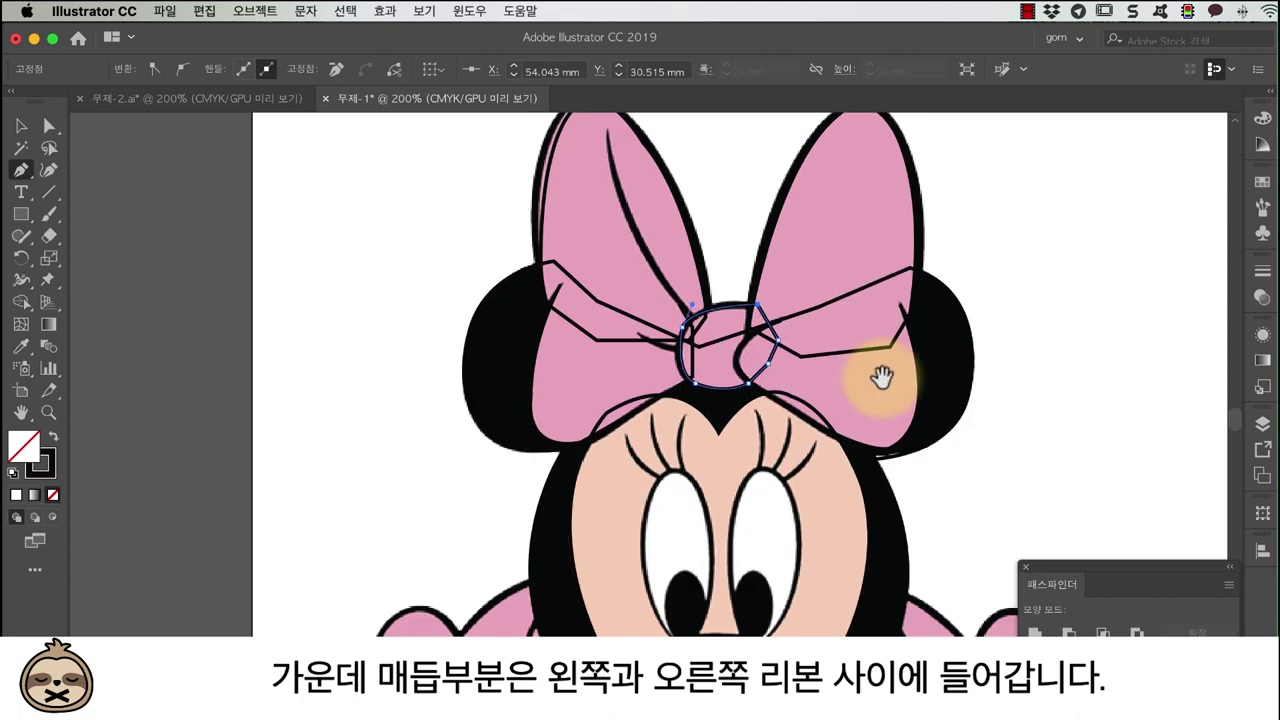
pyautogui.click(639, 349)
pyautogui.moveTo(689, 365); pyautogui.dragTo(717, 365)
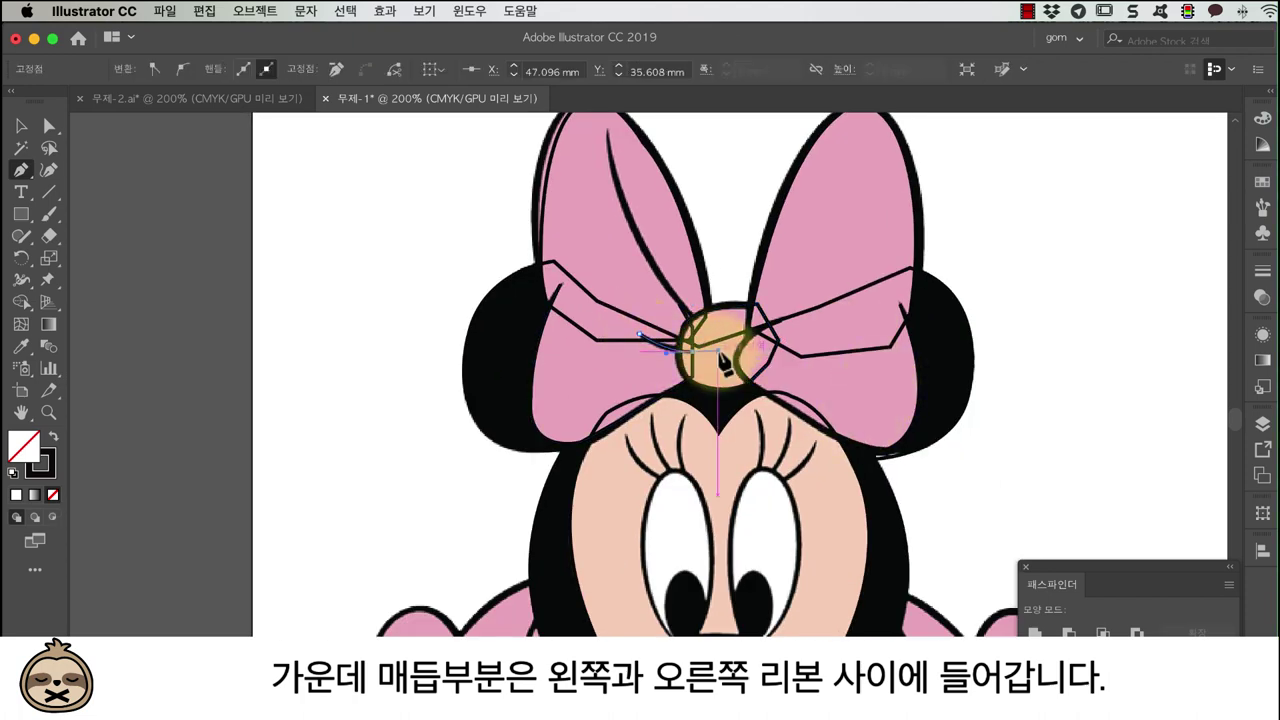
pyautogui.moveTo(809, 614)
pyautogui.mouseDown()
pyautogui.moveTo(800, 457)
pyautogui.moveTo(786, 431)
pyautogui.mouseUp()
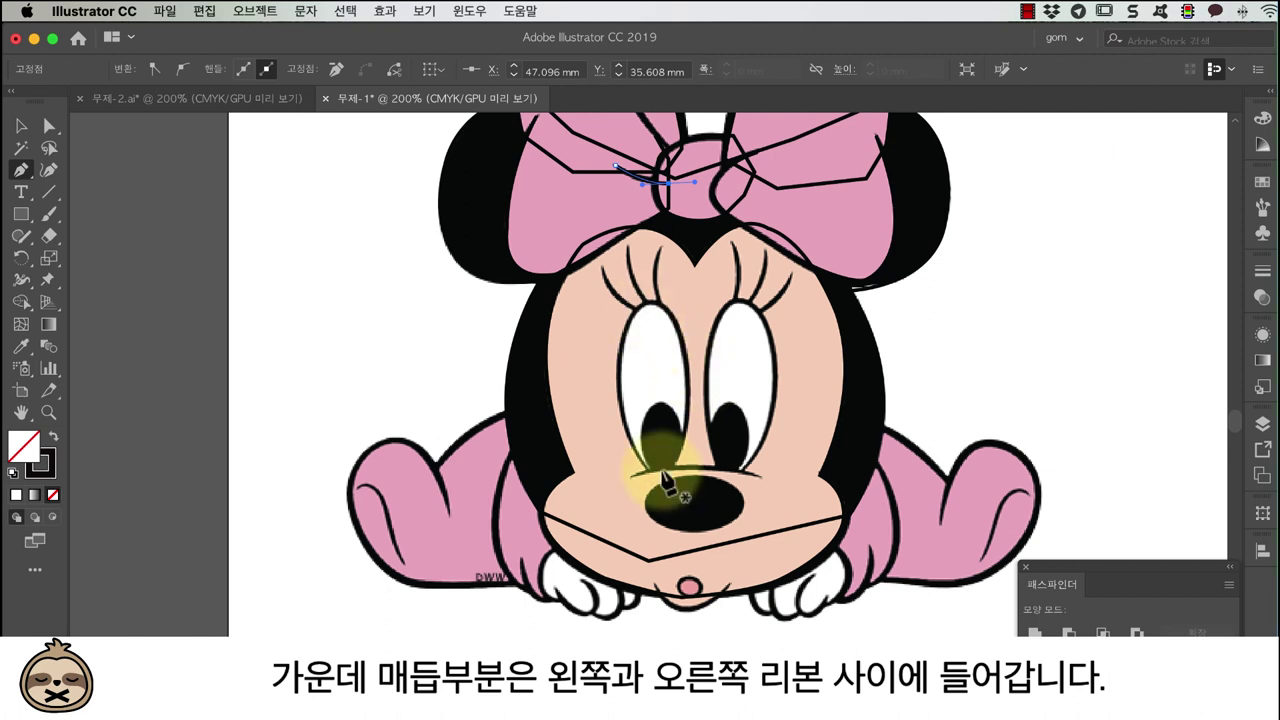
pyautogui.moveTo(662, 470); pyautogui.dragTo(694, 458)
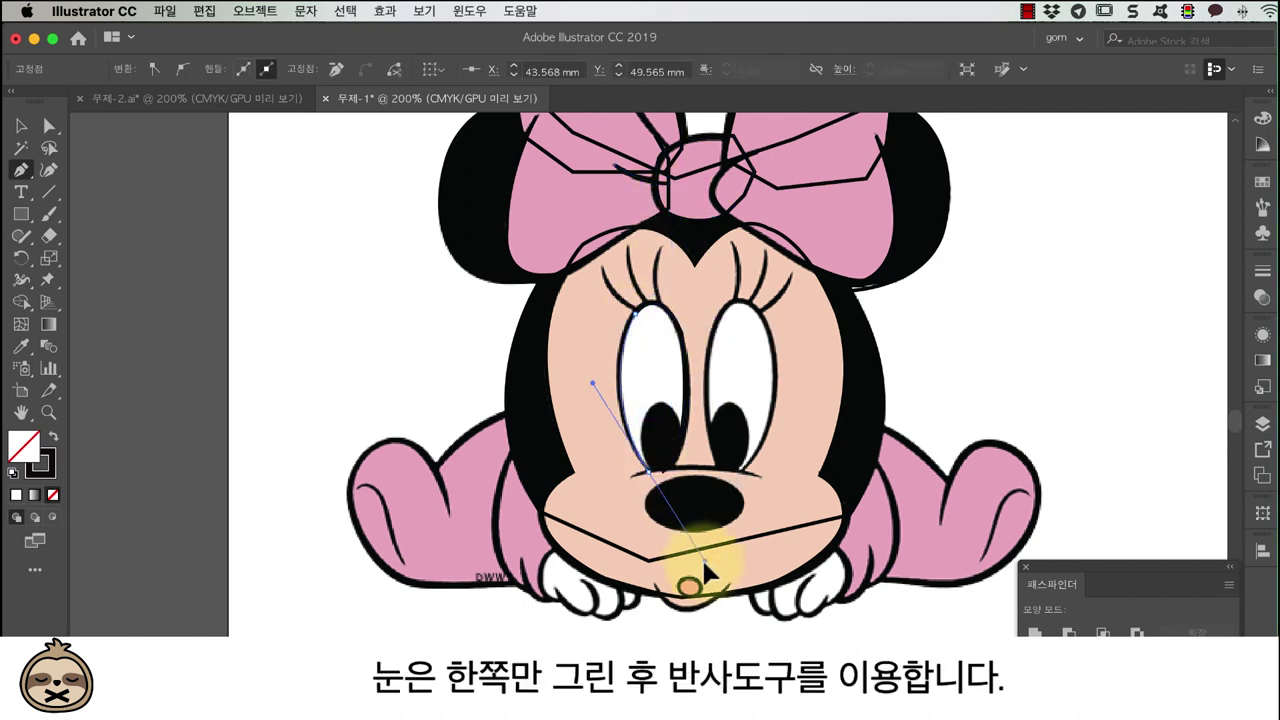
# Close the left eye outline and draw its curved eyelash strokes.
pyautogui.moveTo(705, 570); pyautogui.dragTo(705, 563)
pyautogui.click(662, 470)
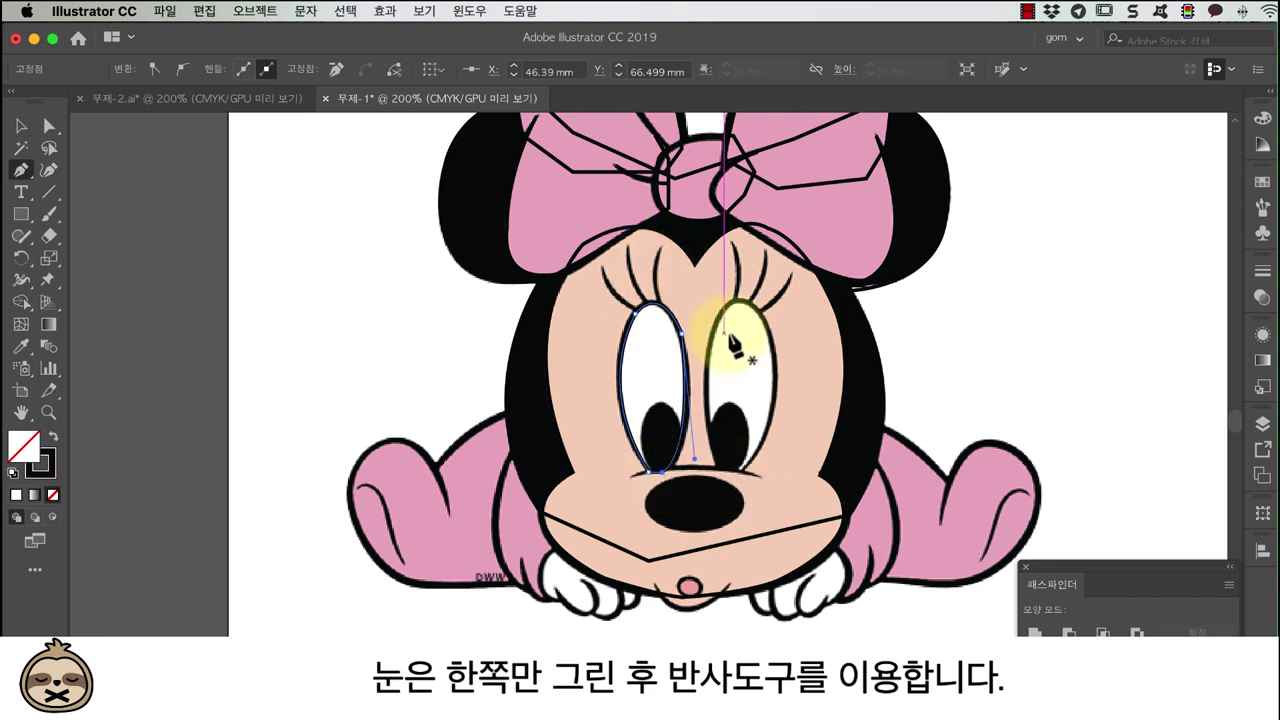
pyautogui.click(661, 244)
pyautogui.moveTo(675, 328); pyautogui.dragTo(679, 336)
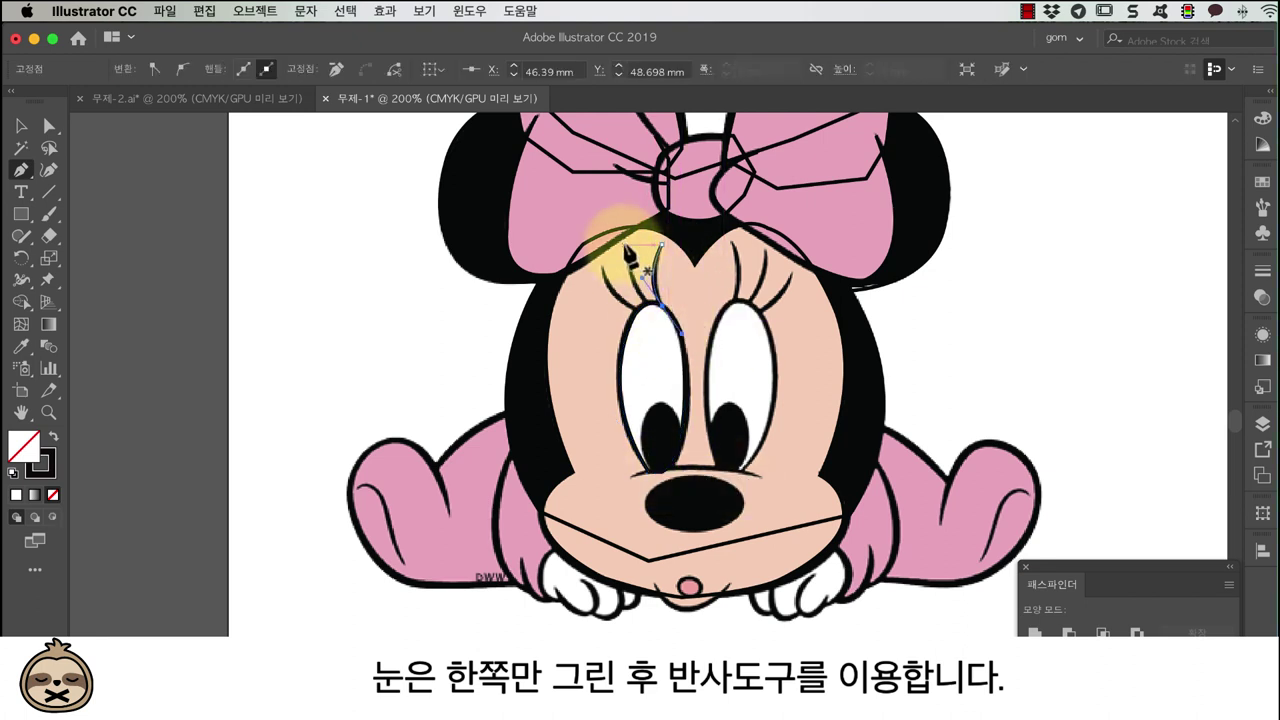
pyautogui.moveTo(627, 245)
pyautogui.mouseDown()
pyautogui.moveTo(648, 310)
pyautogui.moveTo(600, 258)
pyautogui.mouseUp()
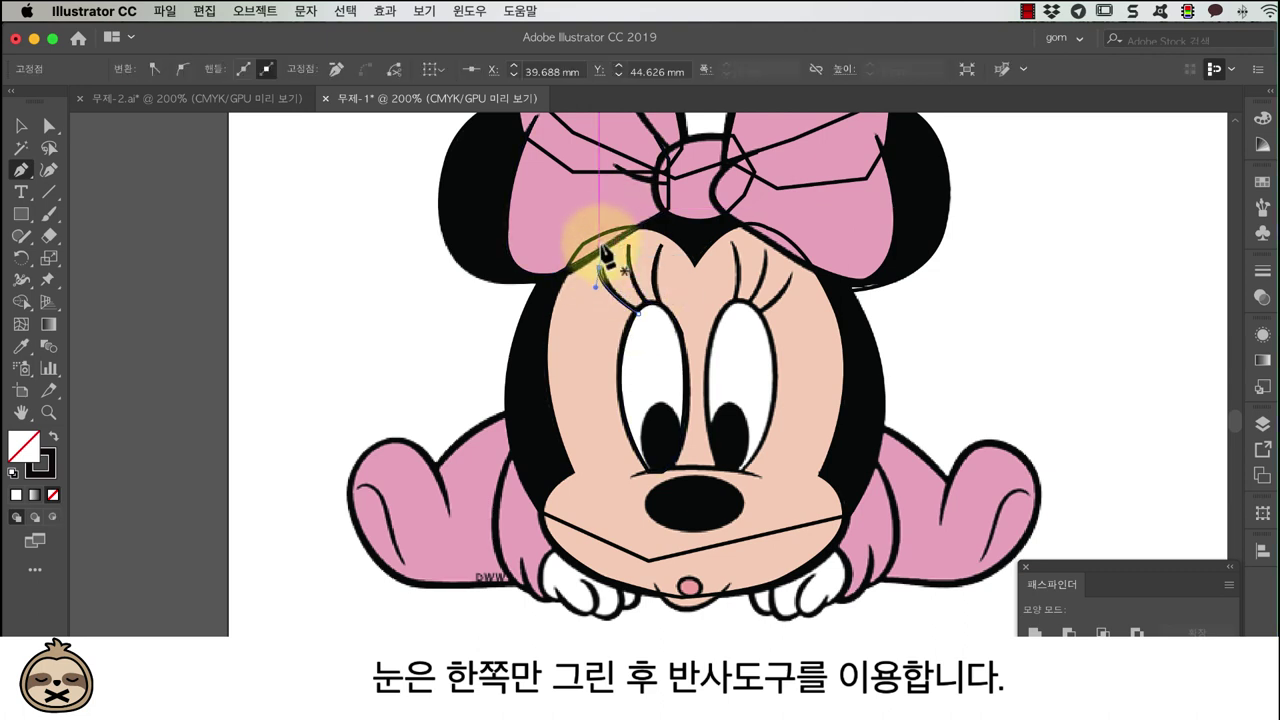
# Draw the pupil oval inside the left eye and select the eye, lashes and pupil together.
pyautogui.moveTo(21, 213); pyautogui.dragTo(120, 254)
pyautogui.moveTo(652, 395); pyautogui.dragTo(686, 458)
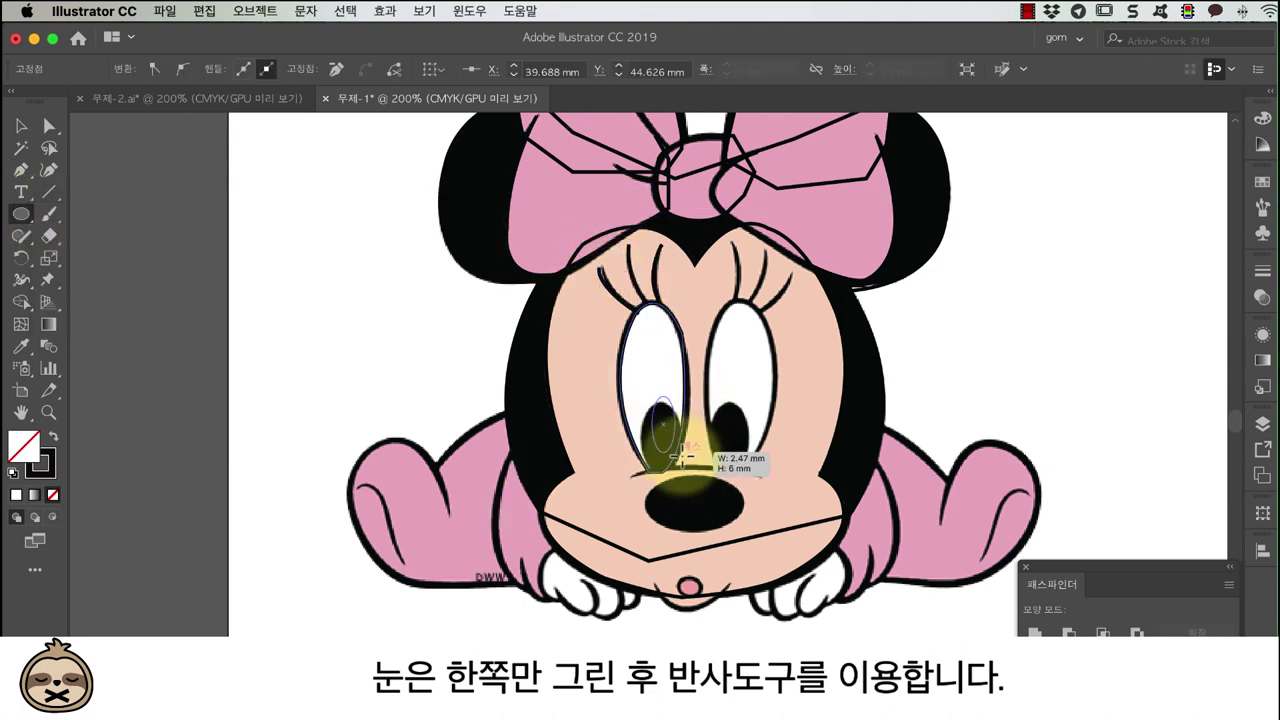
pyautogui.click(21, 125)
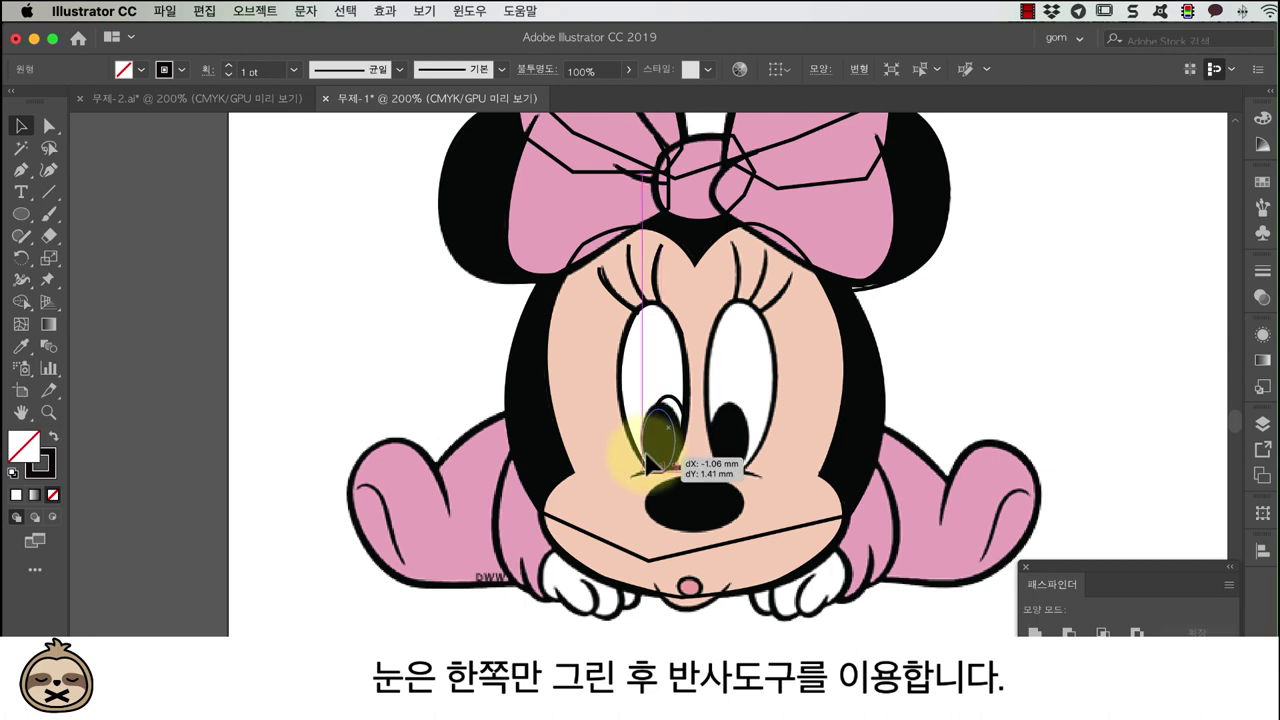
pyautogui.moveTo(648, 462); pyautogui.dragTo(652, 460)
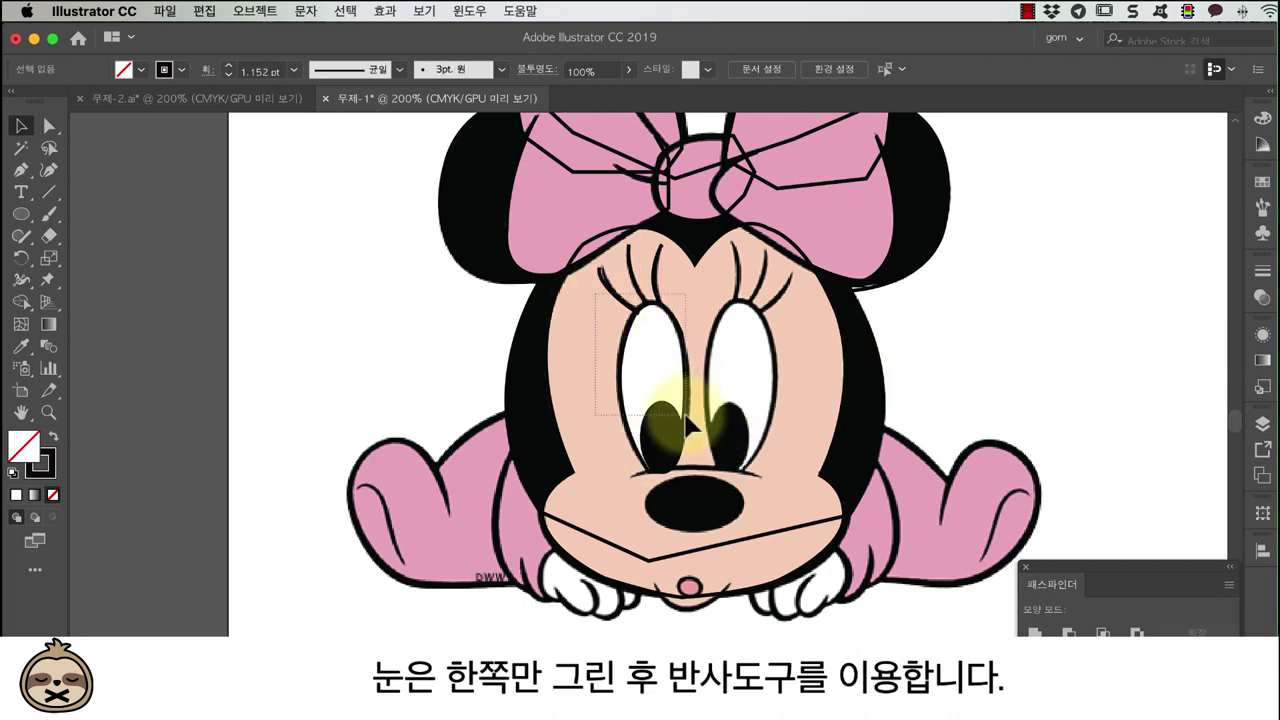
pyautogui.moveTo(685, 418); pyautogui.dragTo(684, 418)
pyautogui.click(24, 260)
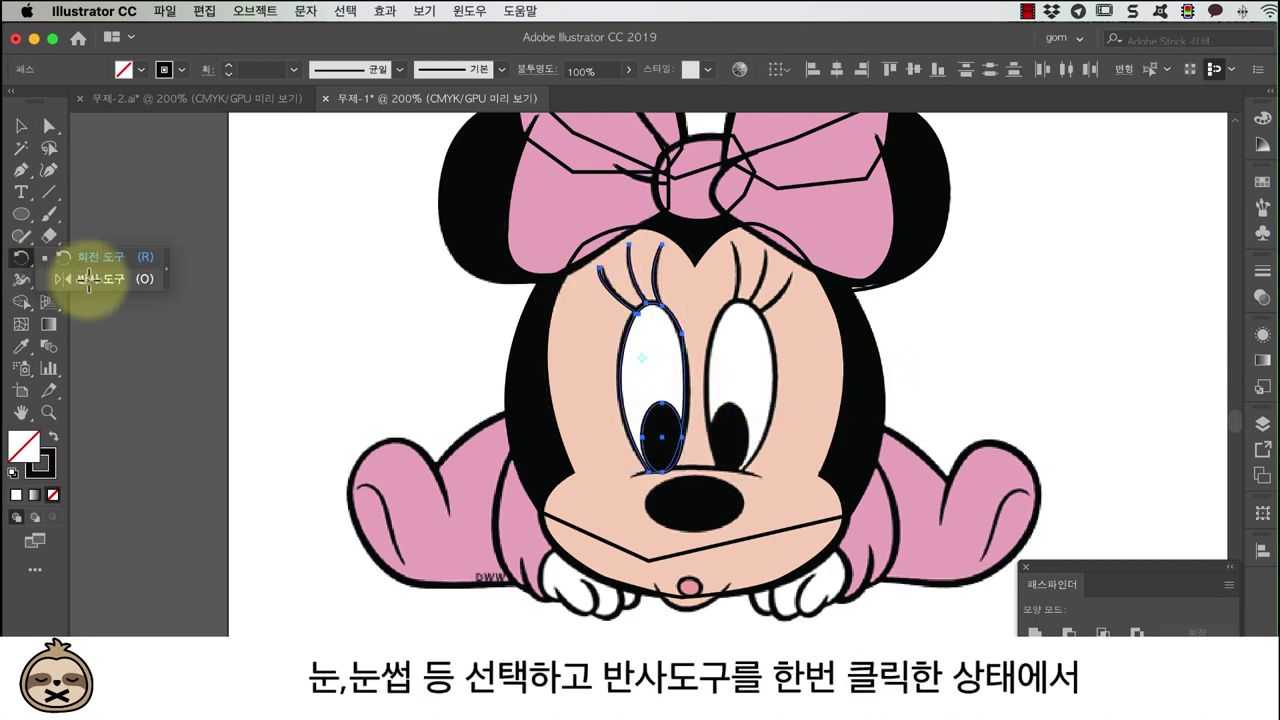
# Reflect the left eye, lashes and pupil vertically about the face centre onto the right eye.
pyautogui.click(88, 279)
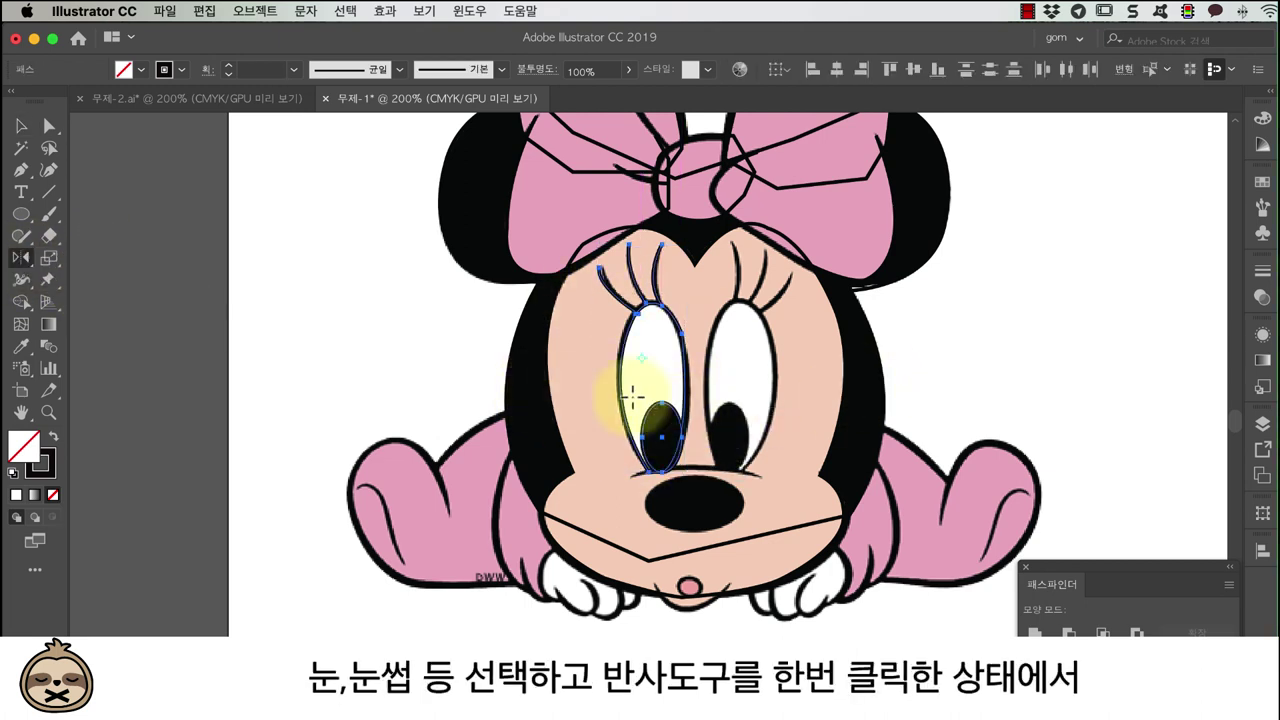
pyautogui.rightClick(697, 396)
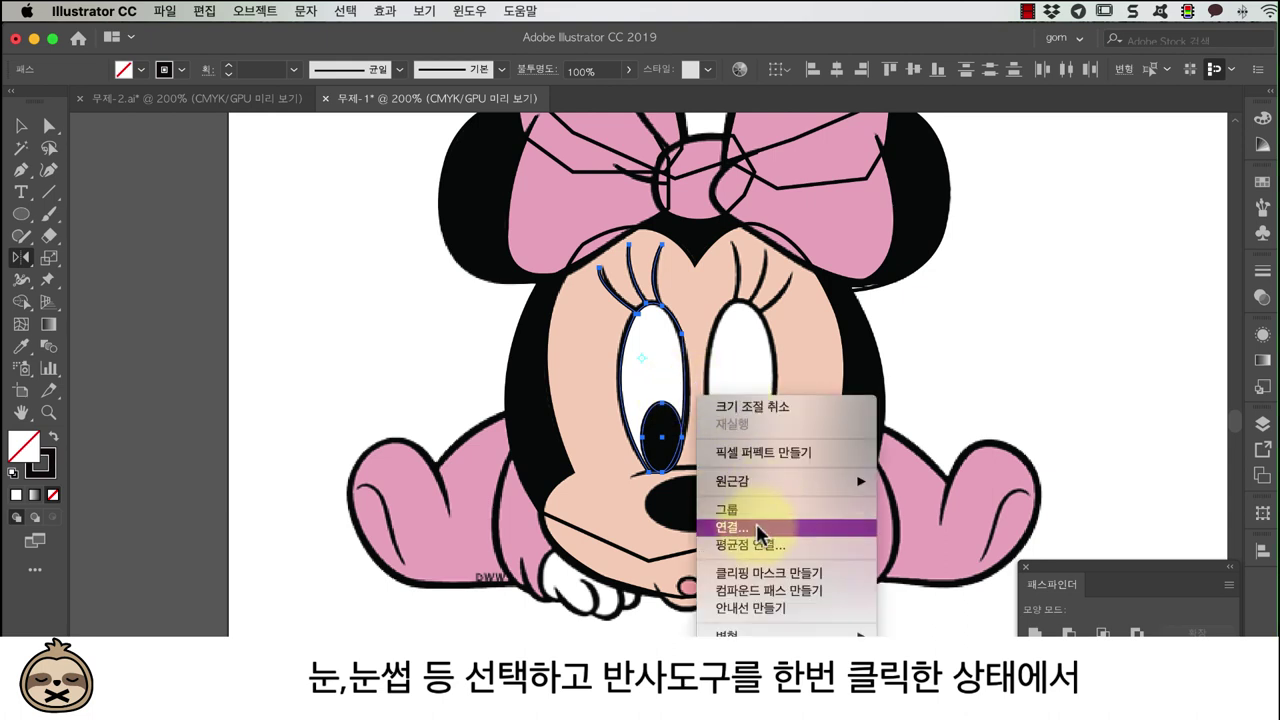
pyautogui.click(167, 44)
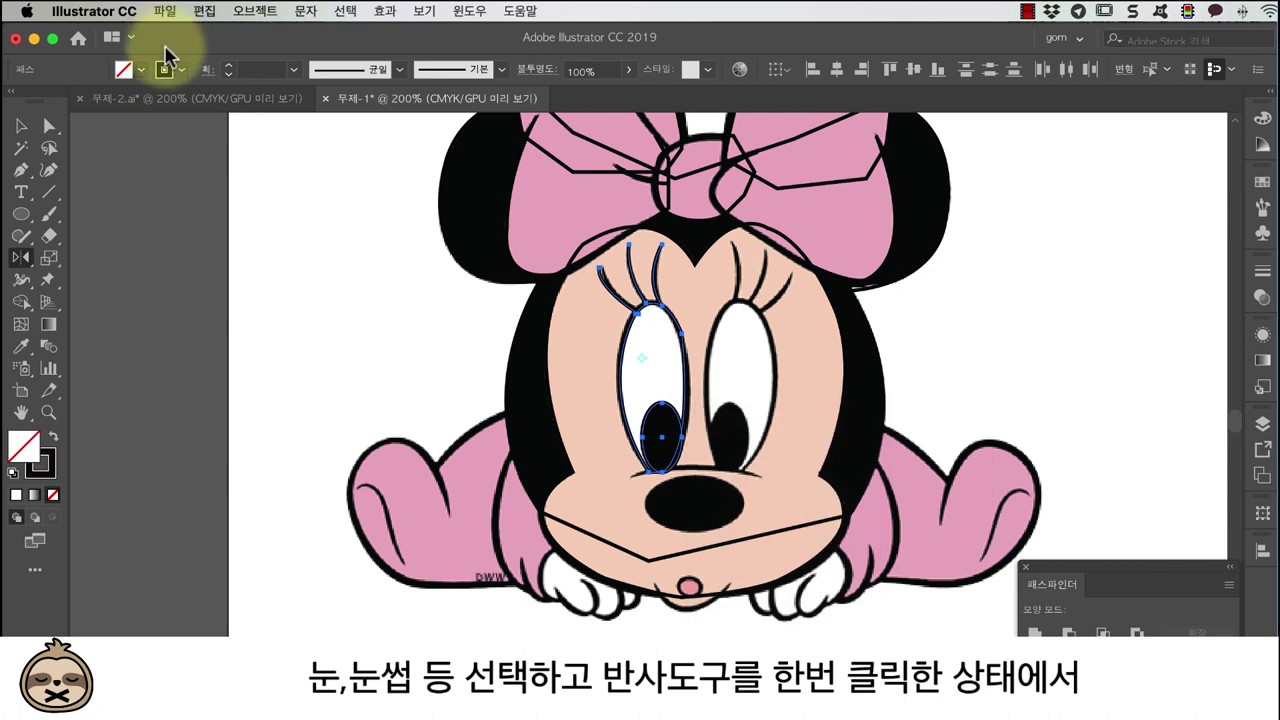
pyautogui.keyDown('alt'); pyautogui.click(697, 392); pyautogui.keyUp('alt')
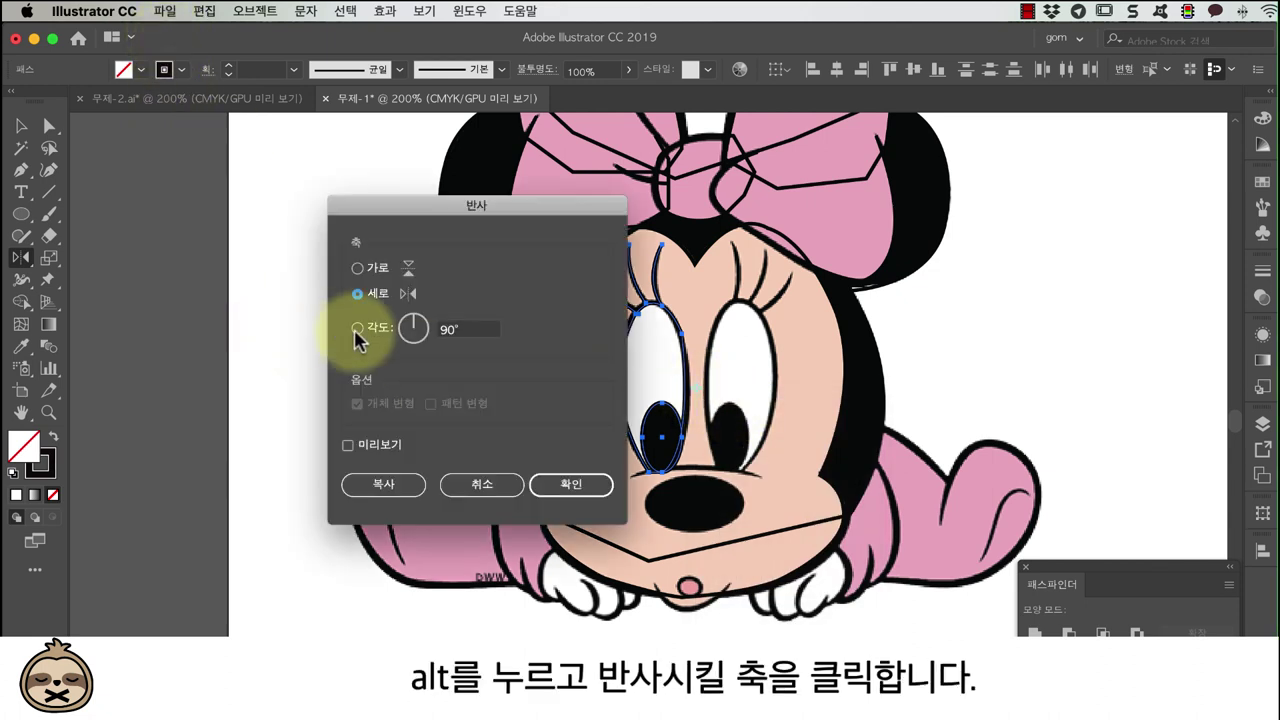
pyautogui.click(348, 444)
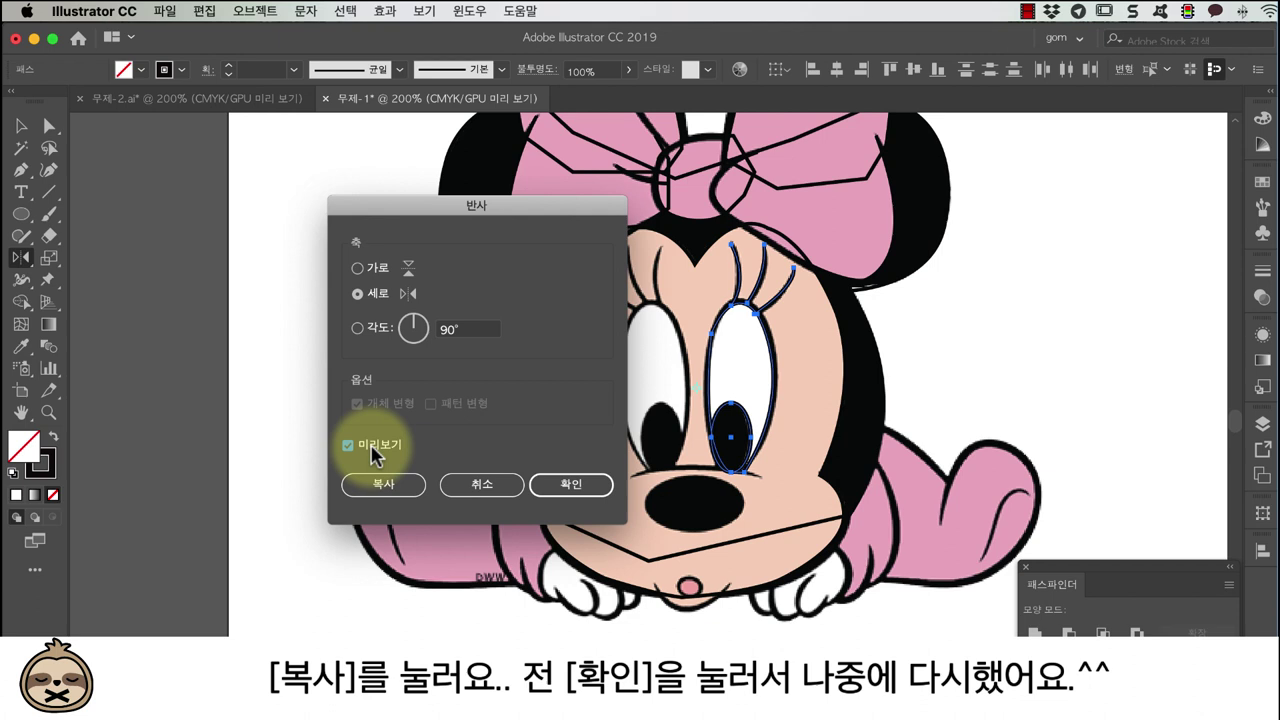
pyautogui.click(556, 486)
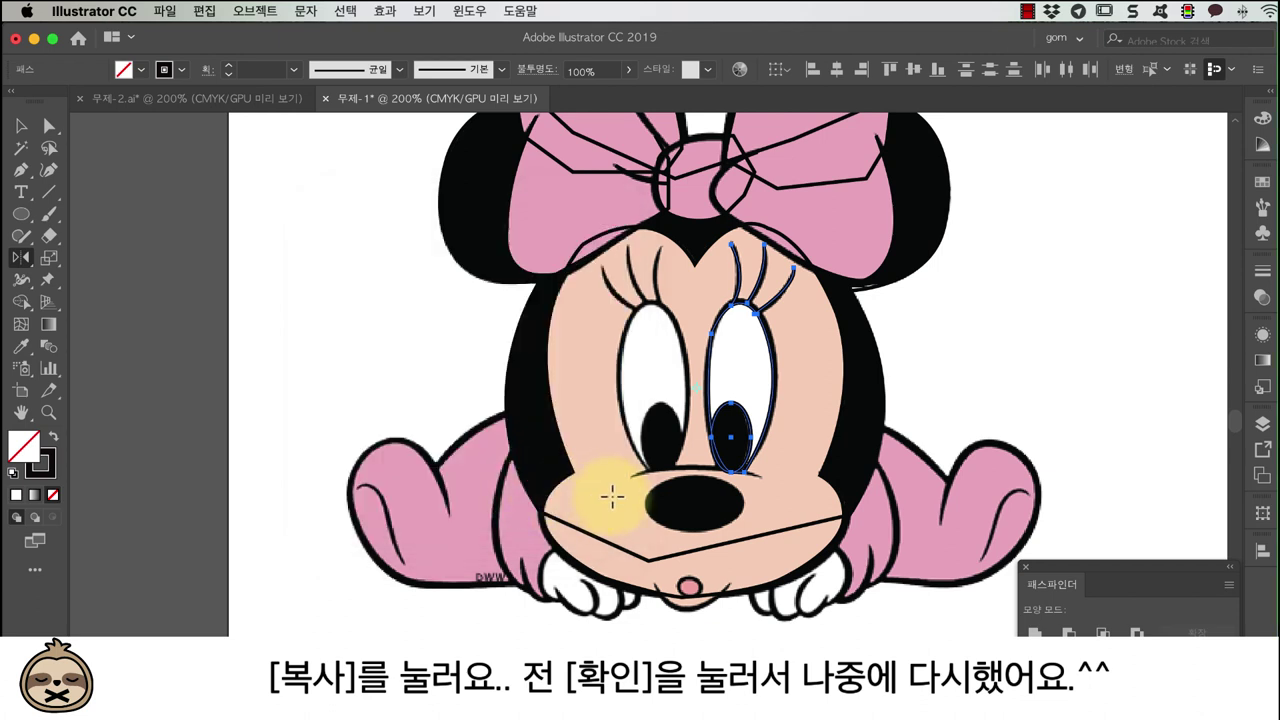
pyautogui.click(20, 170)
# Draw the line under the right eye and the curved mouth line.
pyautogui.click(628, 474)
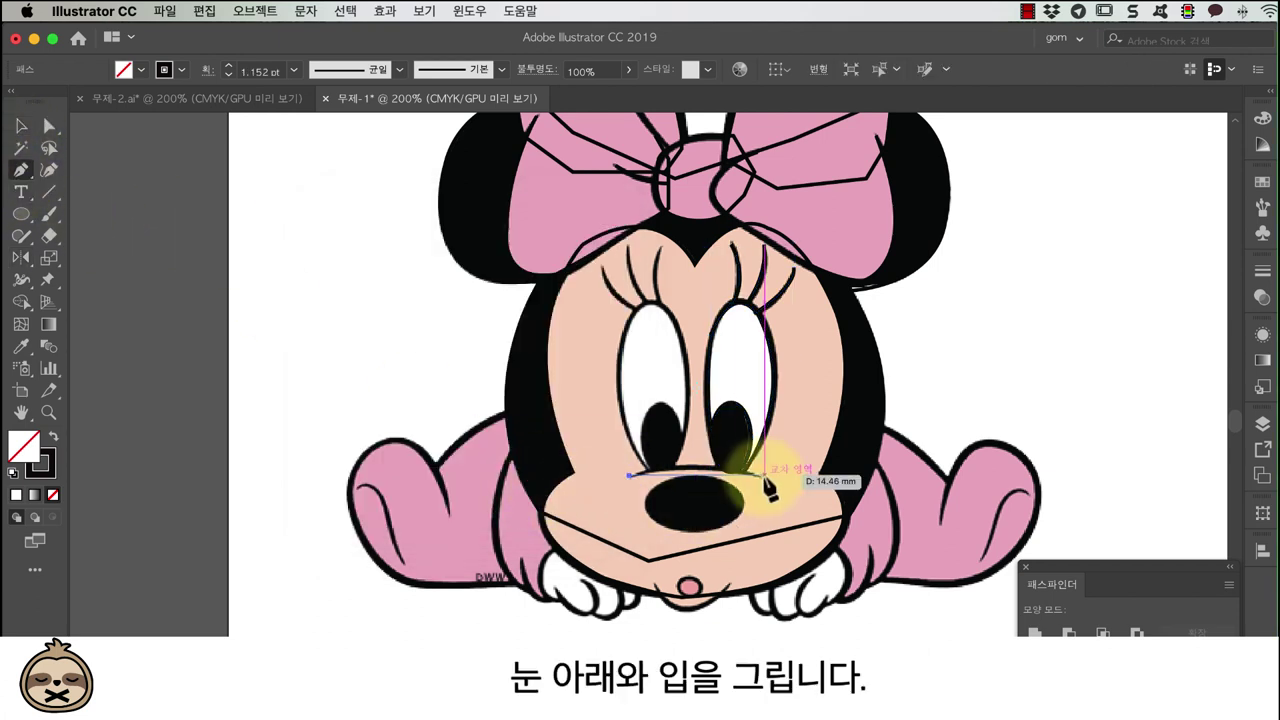
pyautogui.press('Escape')
pyautogui.click(655, 585)
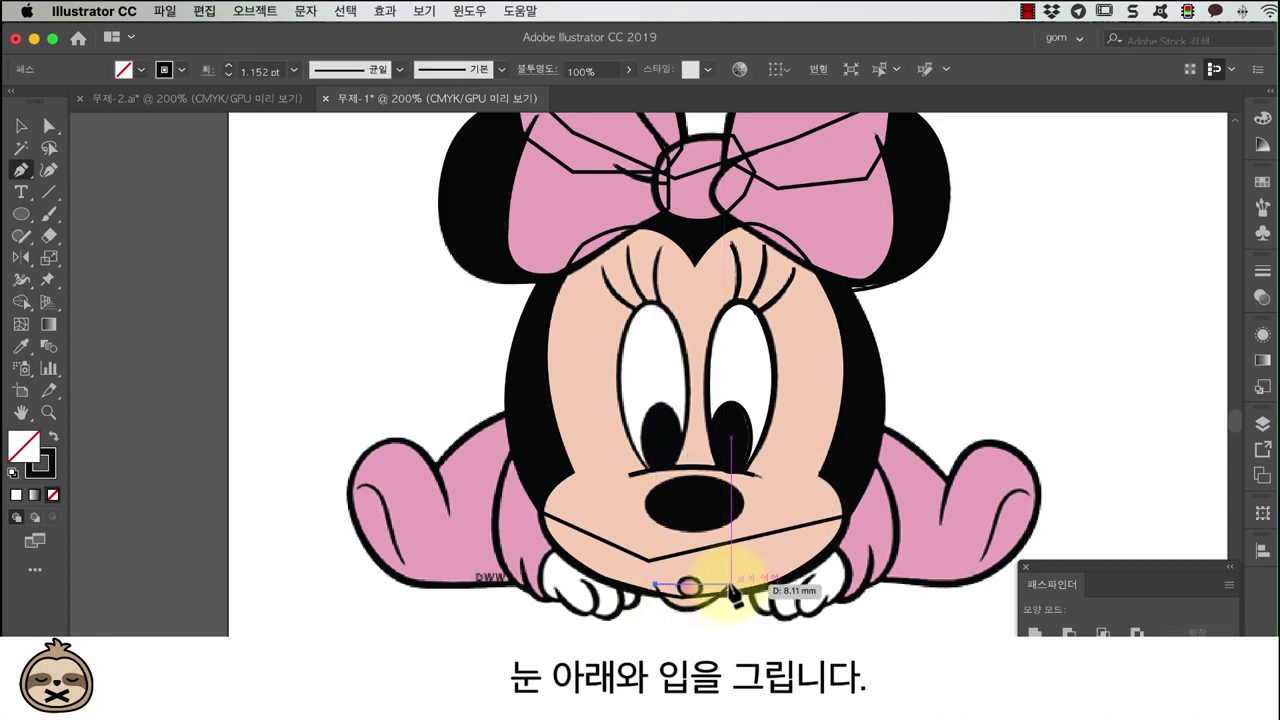
pyautogui.moveTo(690, 606)
pyautogui.mouseDown()
pyautogui.moveTo(733, 578)
pyautogui.moveTo(703, 597)
pyautogui.mouseUp()
# Finish the small mouth oval and move the outline art beside the coloured Minnie.
pyautogui.click(20, 214)
pyautogui.click(22, 128)
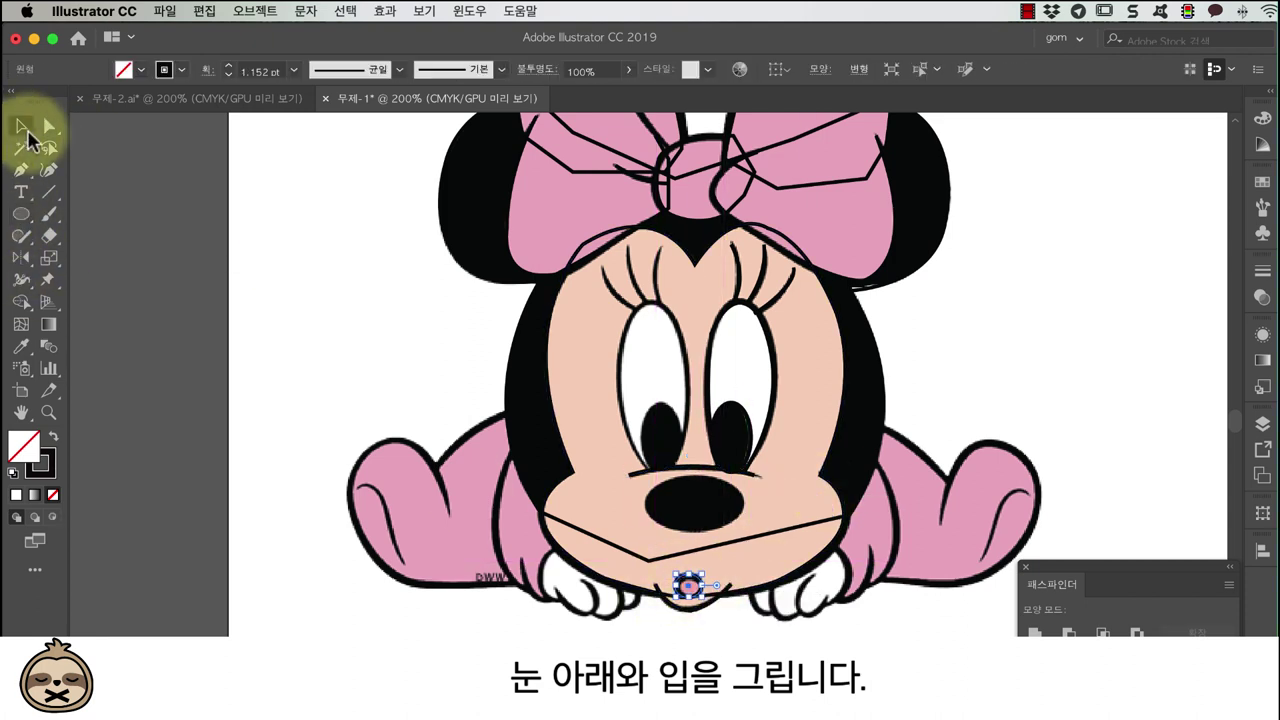
pyautogui.press('super+1')
pyautogui.moveTo(743, 514)
pyautogui.mouseDown()
pyautogui.moveTo(990, 529)
pyautogui.moveTo(586, 578)
pyautogui.mouseUp()
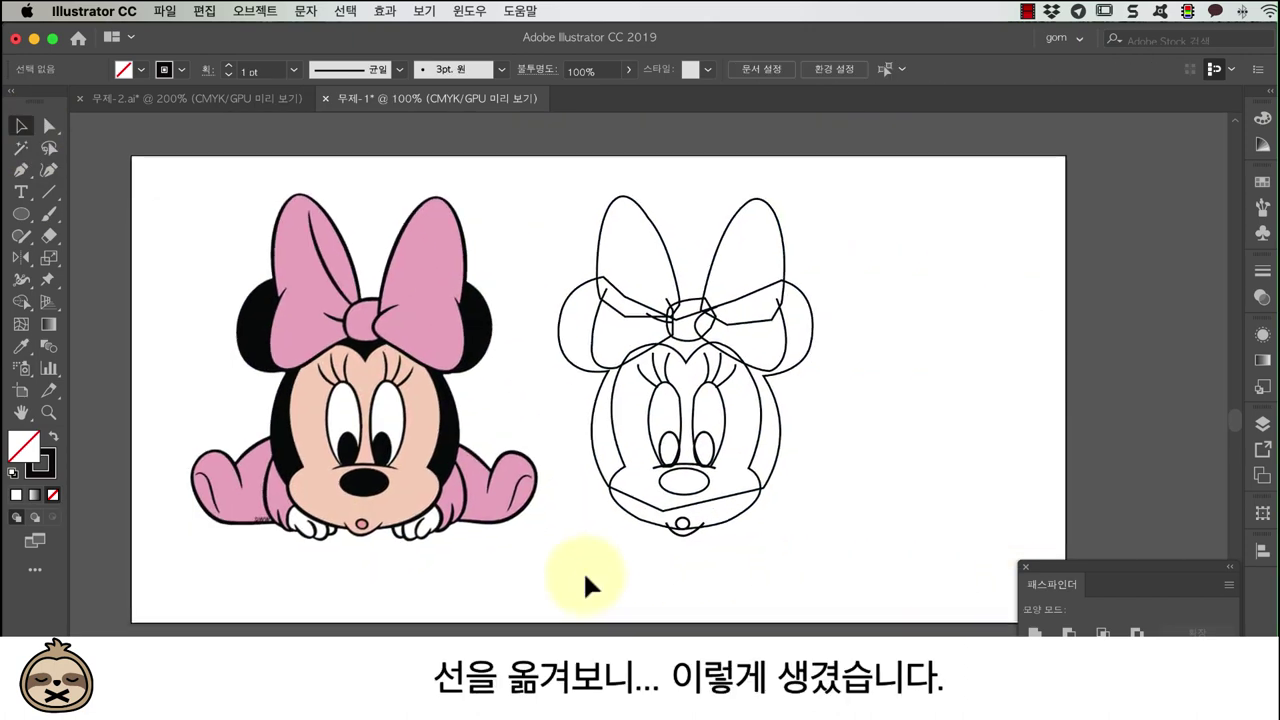
# Fill the traced bow with the reference pink, brightened in the Color Picker.
pyautogui.click(625, 205)
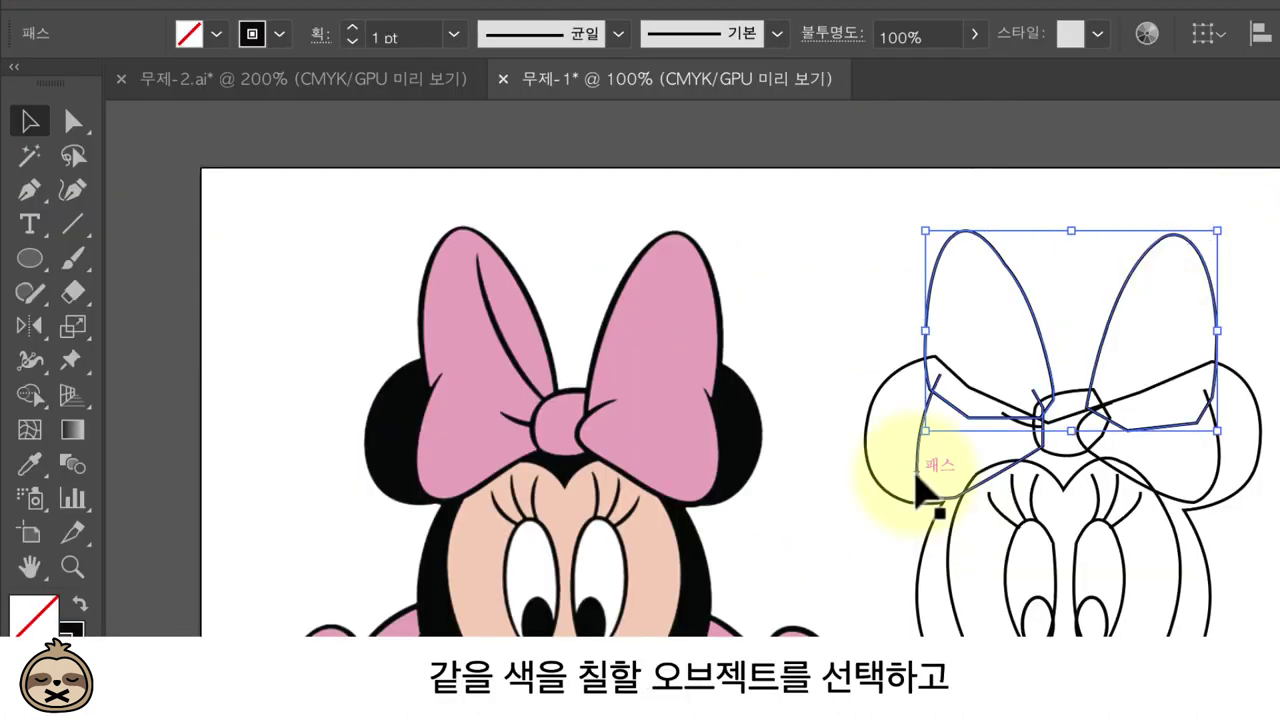
pyautogui.press('i')
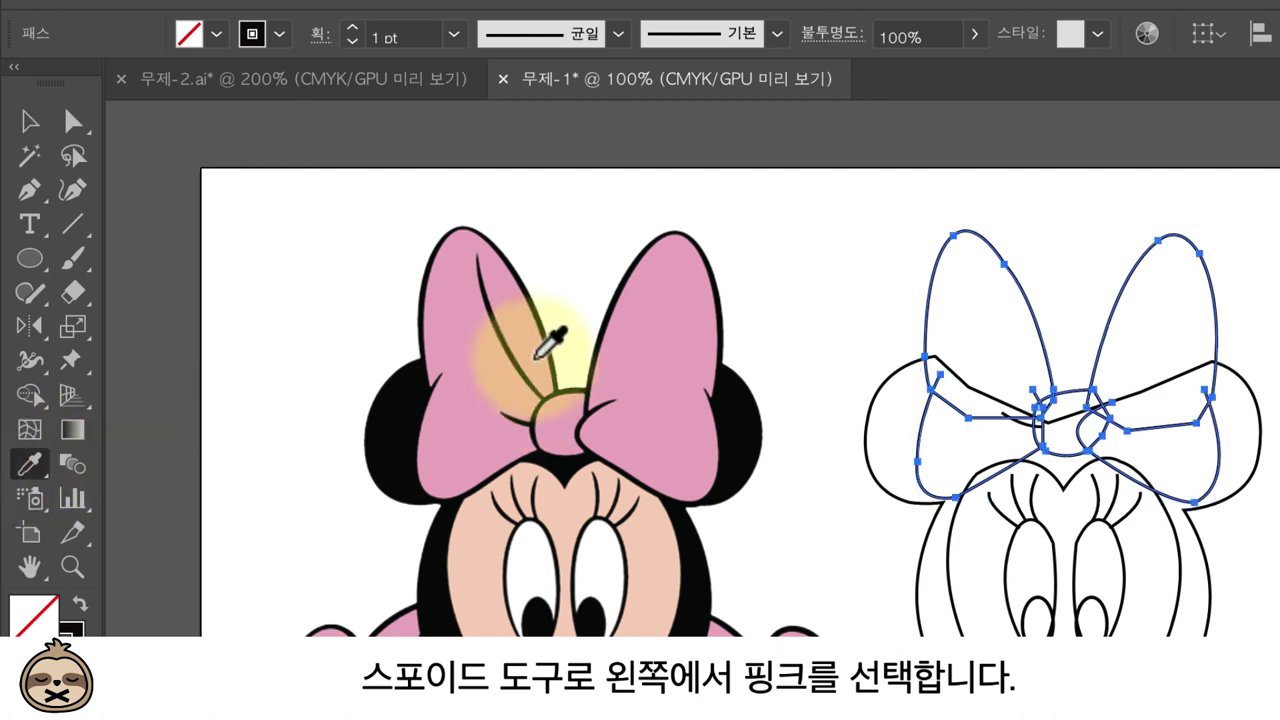
pyautogui.click(538, 356)
pyautogui.doubleClick(33, 615)
pyautogui.moveTo(300, 443); pyautogui.dragTo(391, 433)
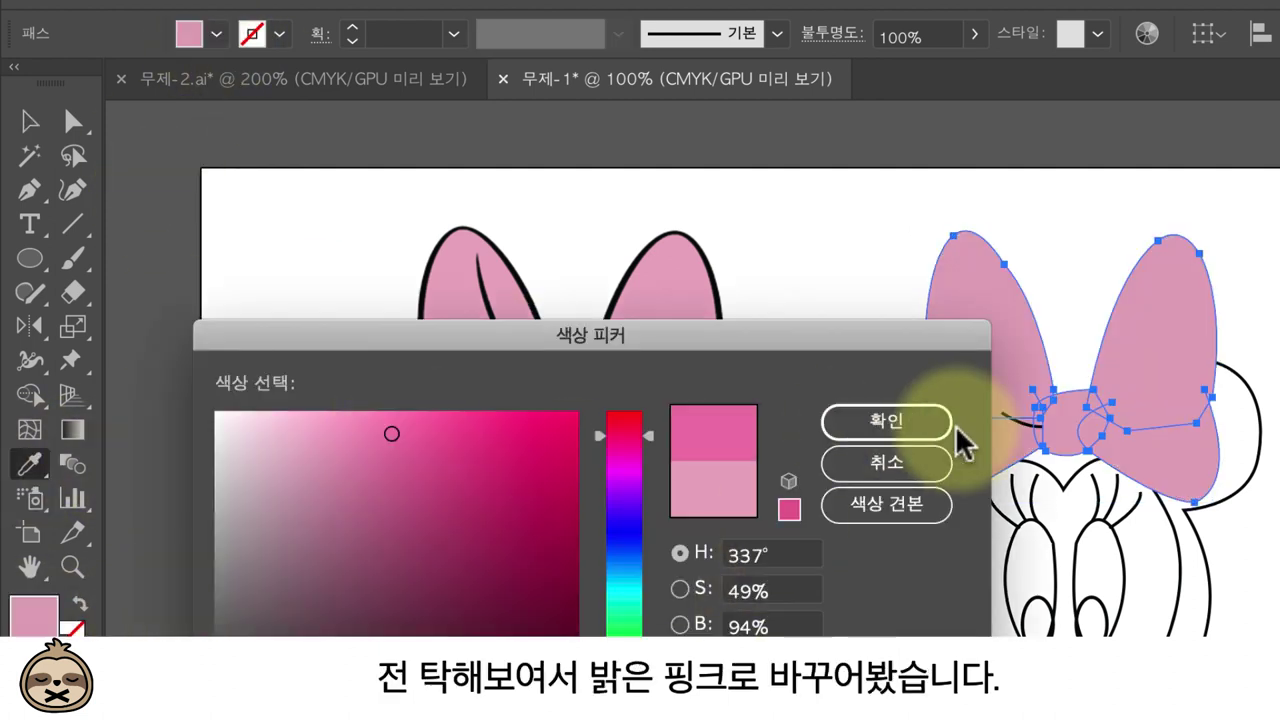
pyautogui.click(945, 423)
# Give the whole bow a black outline stroke.
pyautogui.click(29, 121)
pyautogui.click(968, 340)
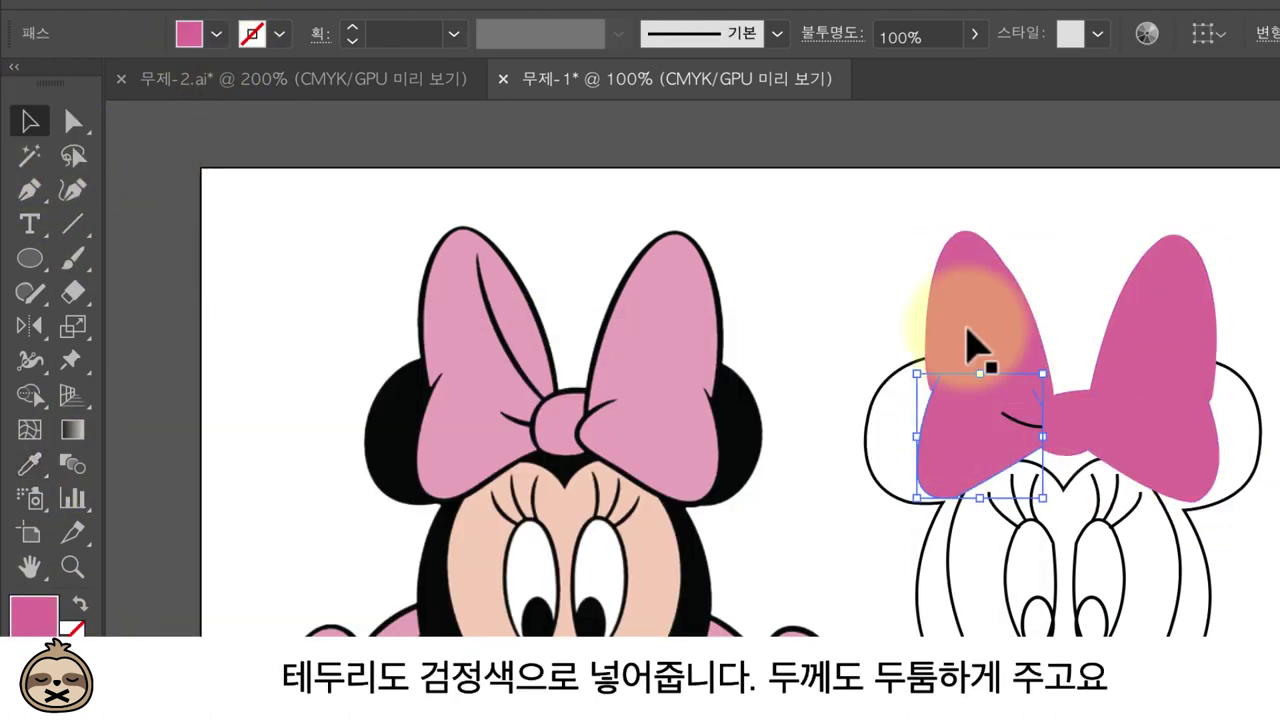
pyautogui.keyDown('shift'); pyautogui.click(1157, 357); pyautogui.keyUp('shift')
pyautogui.click(280, 33)
pyautogui.click(60, 88)
pyautogui.hotkey('ctrl', 'shift', 'a')
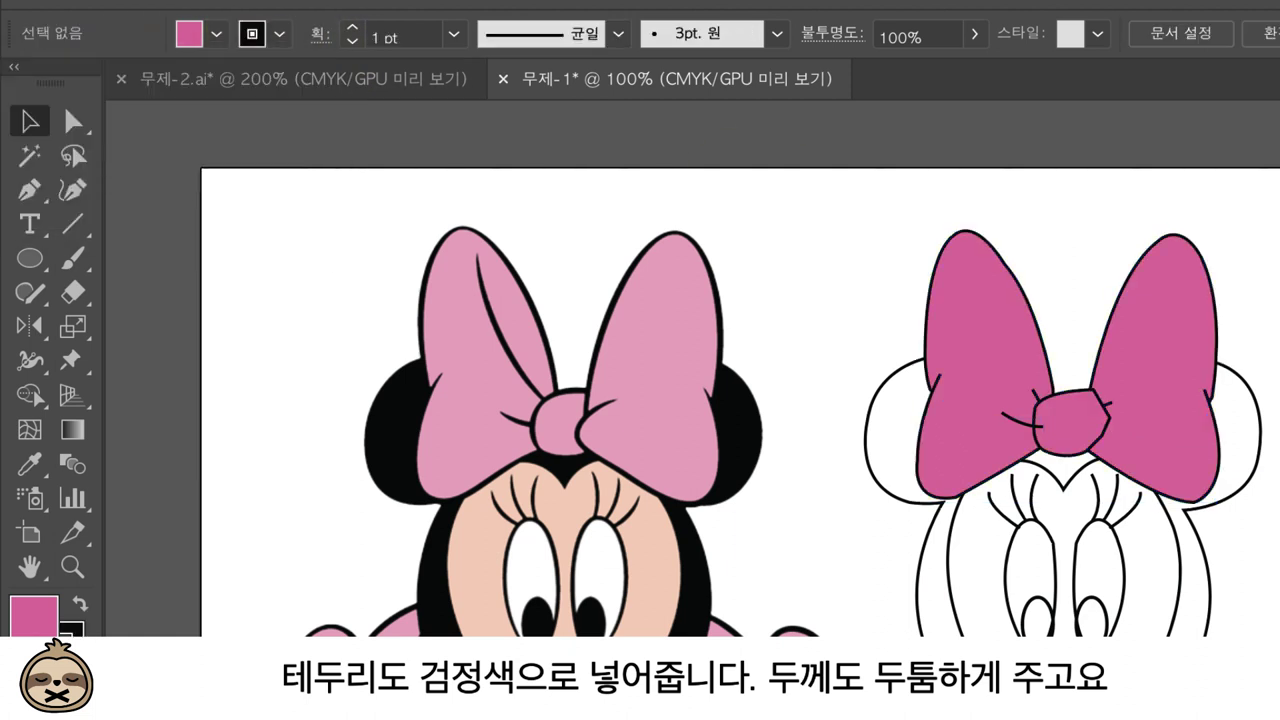
# Redraw a ribbon crease on the bow and sample the reference skin colour for the face.
pyautogui.click(1028, 428)
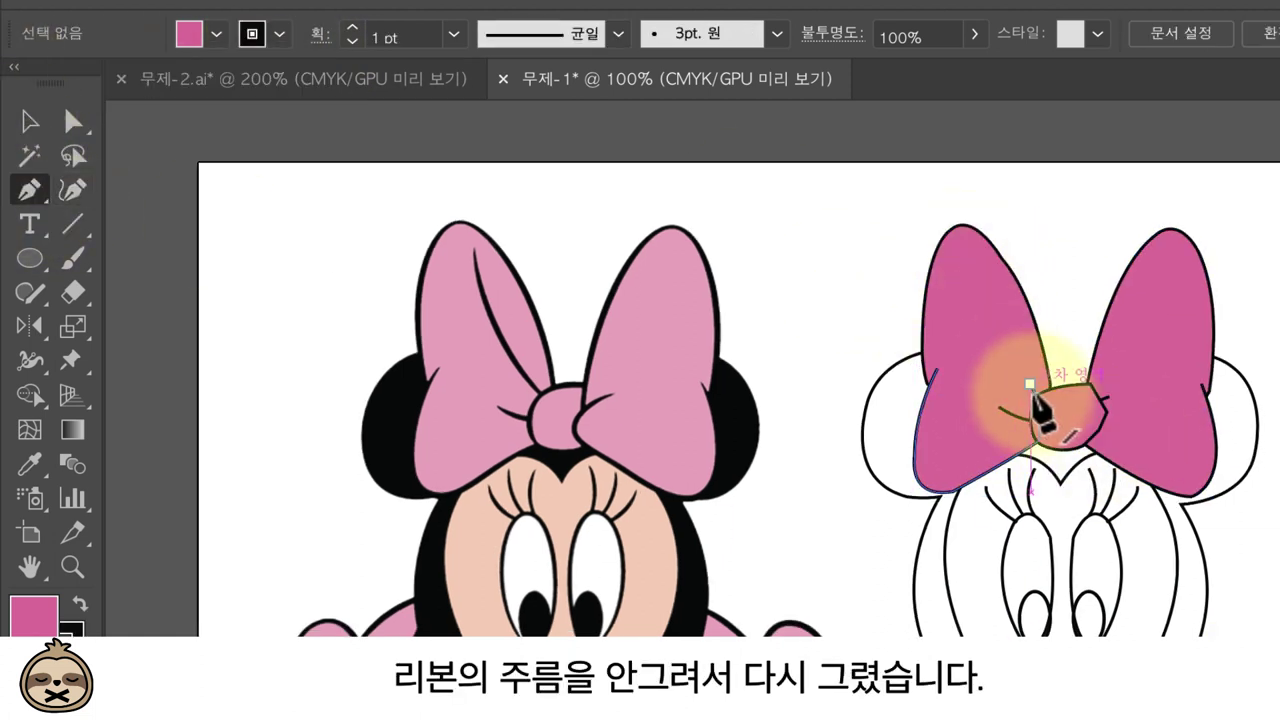
pyautogui.moveTo(961, 266); pyautogui.dragTo(961, 194)
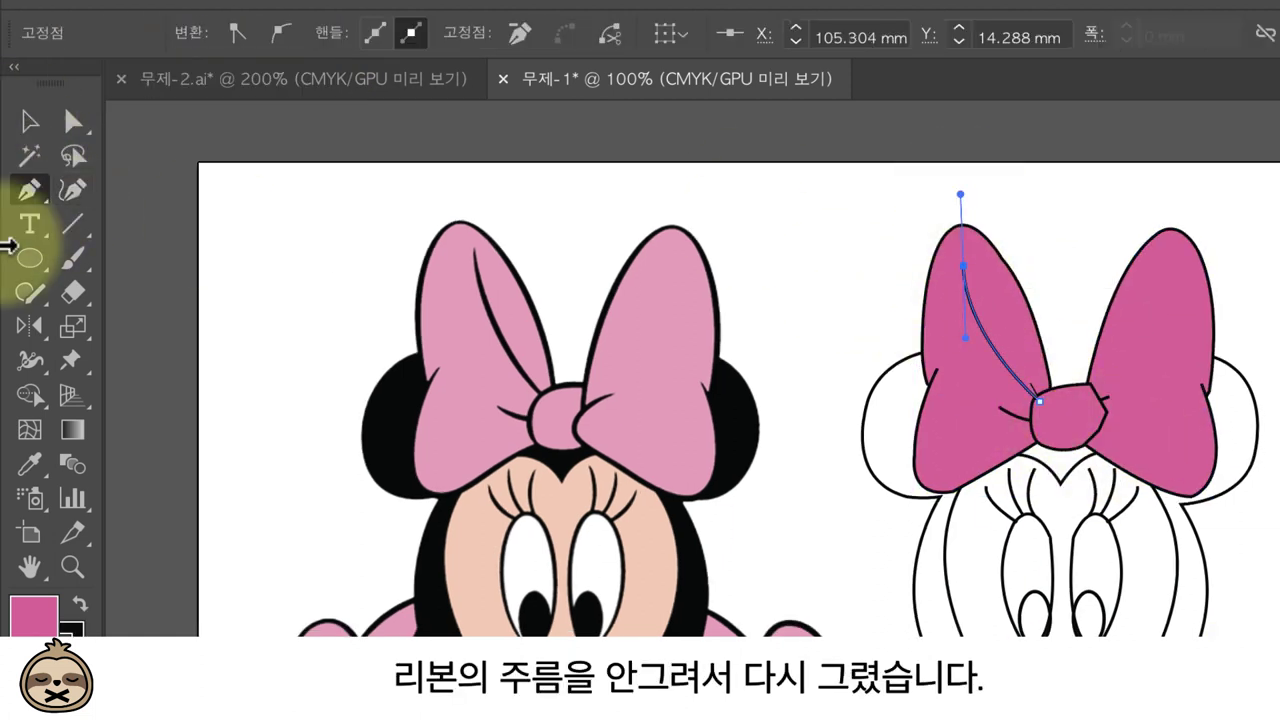
pyautogui.click(408, 529)
# Lighten the face's skin-tone fill and fill the eyes white.
pyautogui.doubleClick(33, 615)
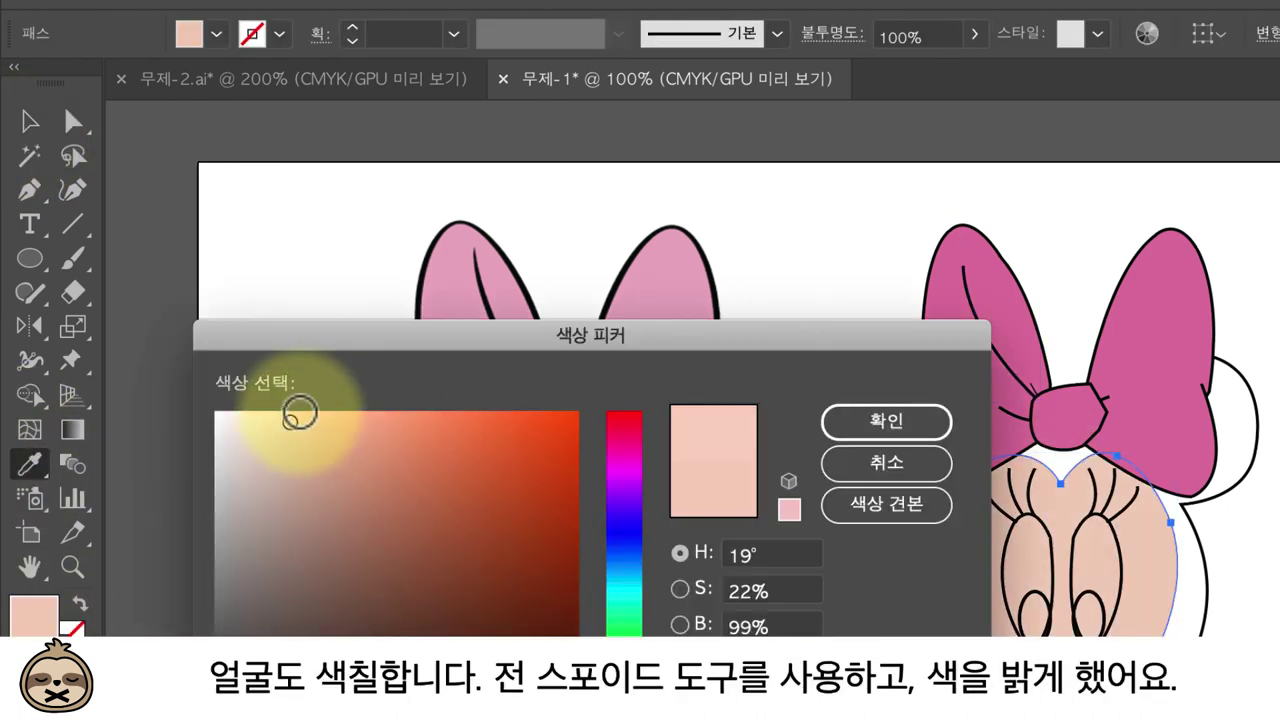
pyautogui.click(886, 421)
pyautogui.click(30, 121)
pyautogui.click(1020, 528)
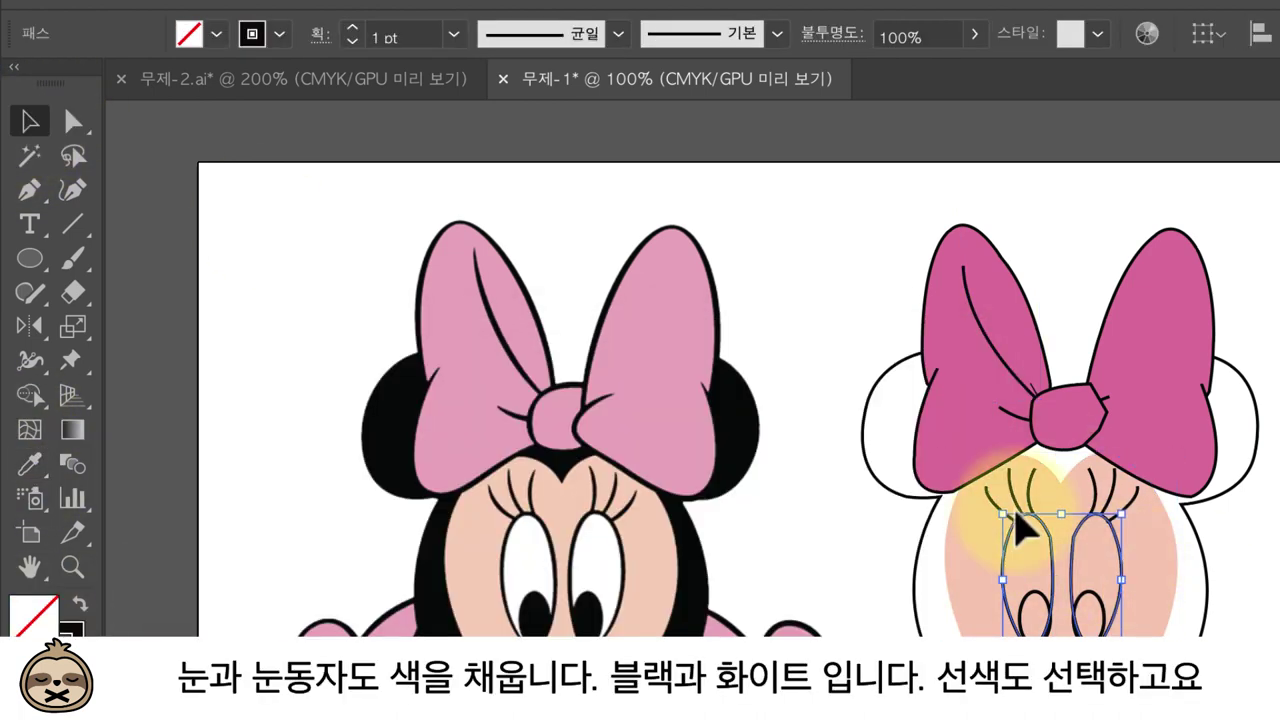
pyautogui.click(216, 33)
pyautogui.click(43, 86)
# Fill the pupils and the nose black from the swatches.
pyautogui.click(912, 508)
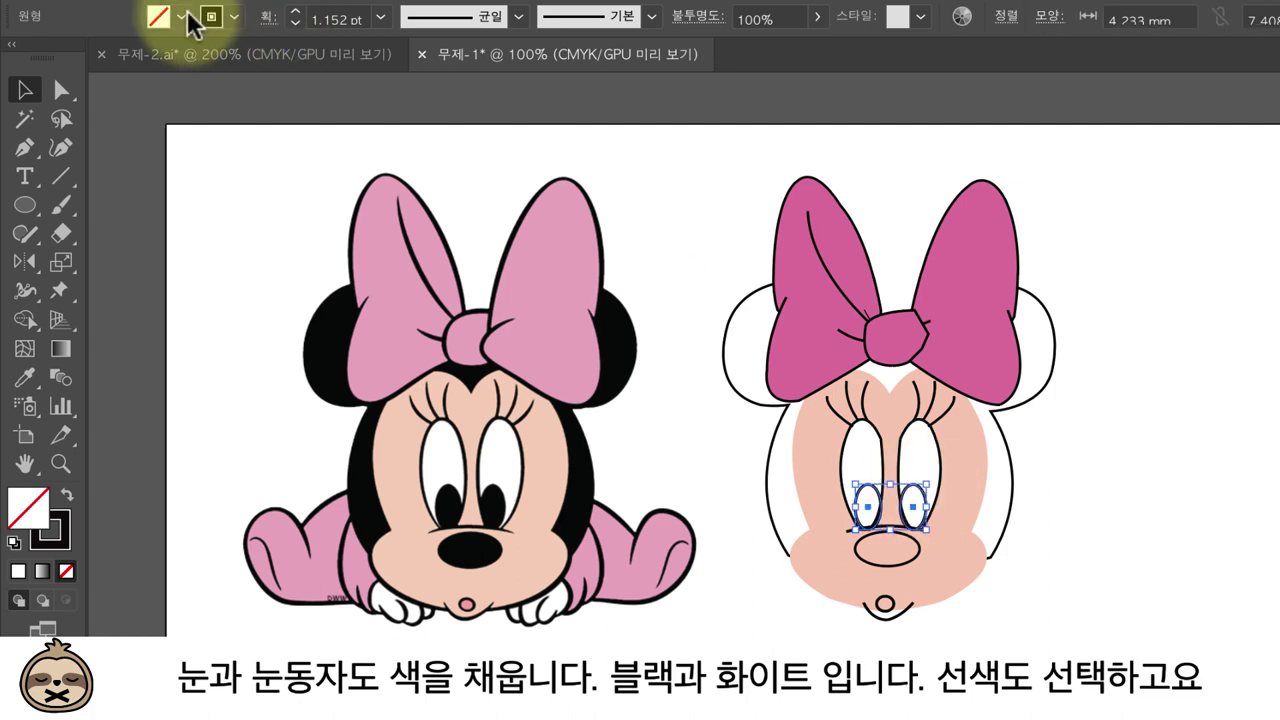
pyautogui.click(182, 17)
pyautogui.click(60, 42)
pyautogui.click(1180, 495)
pyautogui.click(908, 571)
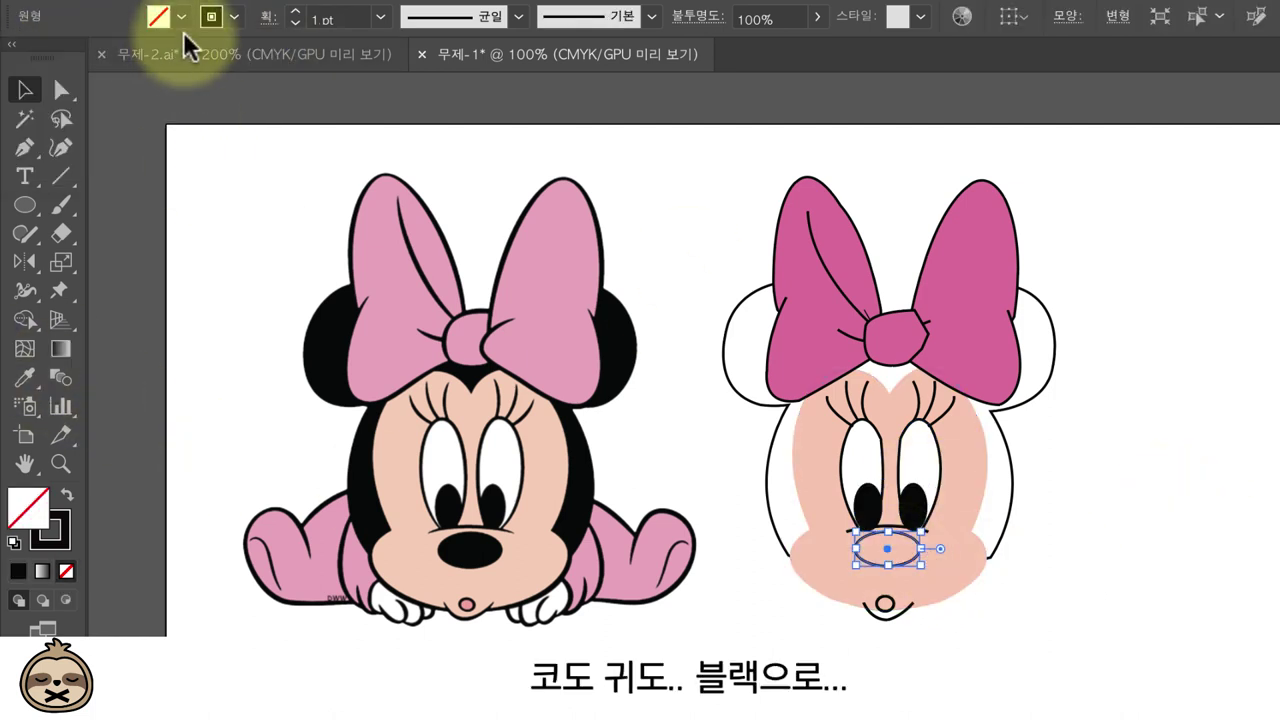
pyautogui.click(182, 17)
pyautogui.click(60, 42)
# Fill the head and ears black, leaving the face shape its own colour.
pyautogui.click(1043, 451)
pyautogui.click(866, 590)
pyautogui.click(182, 17)
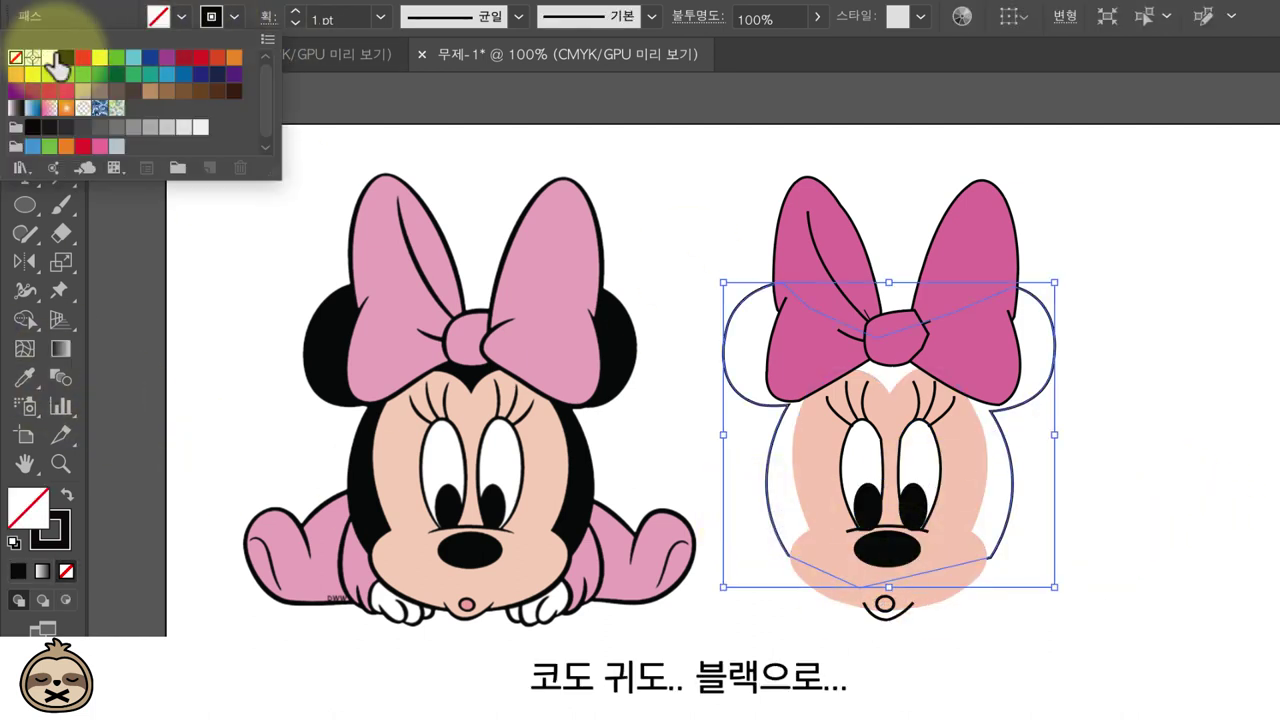
pyautogui.click(57, 62)
pyautogui.click(837, 608)
pyautogui.click(182, 17)
pyautogui.click(1190, 515)
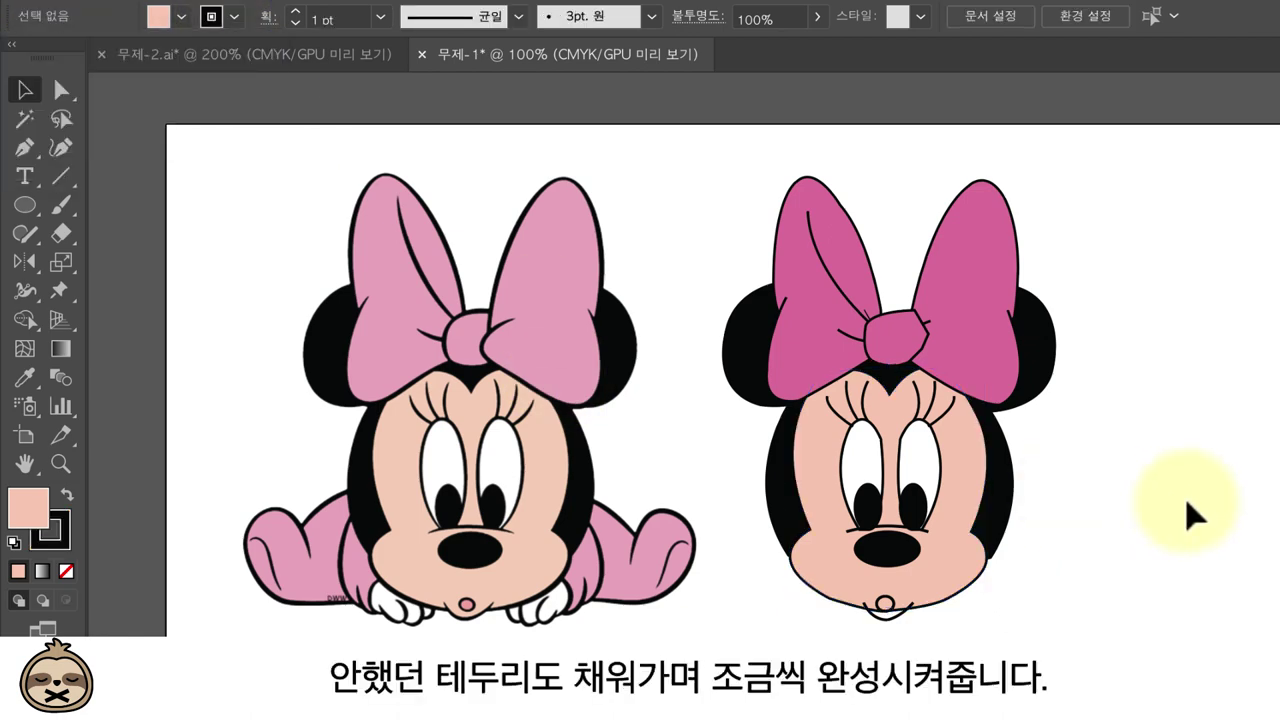
# Give the mouth the black outline sampled with the Eyedropper.
pyautogui.click(857, 600)
pyautogui.press('i')
pyautogui.click(523, 457)
pyautogui.click(25, 89)
pyautogui.click(1025, 570)
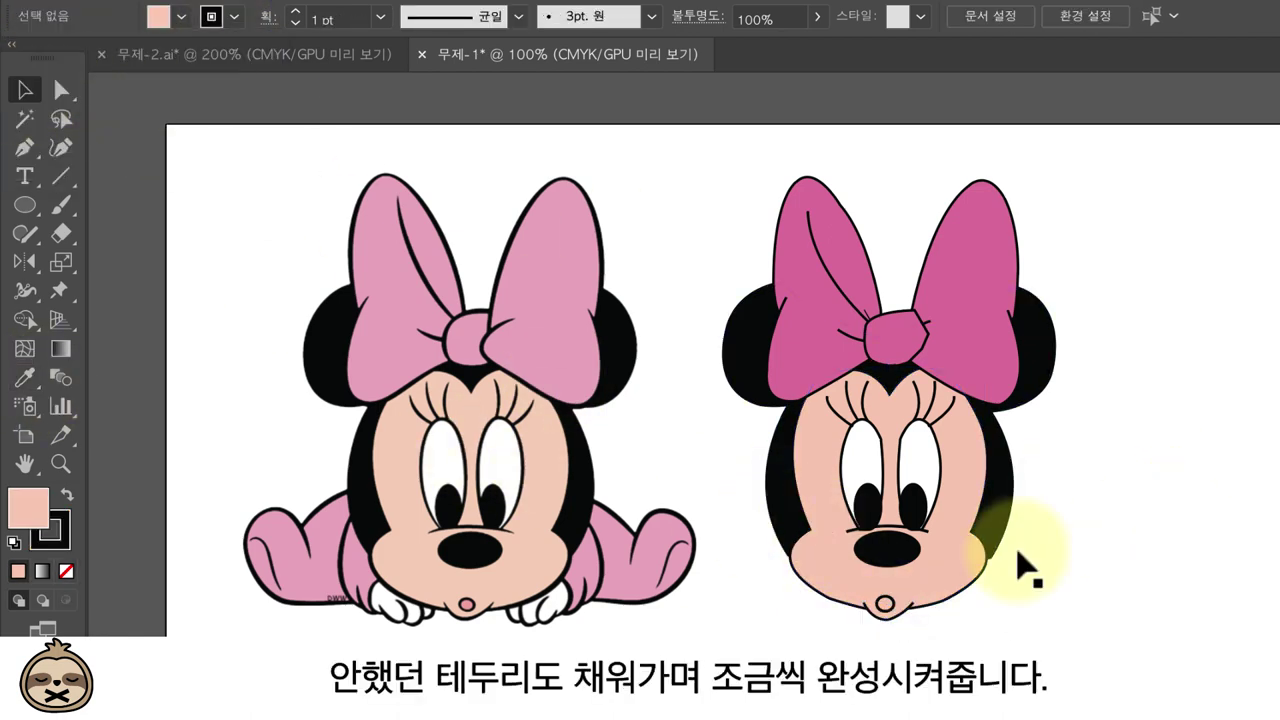
# Bring the right bow loop to the front and pull a bow point toward the knot.
pyautogui.click(945, 255)
pyautogui.rightClick(975, 270)
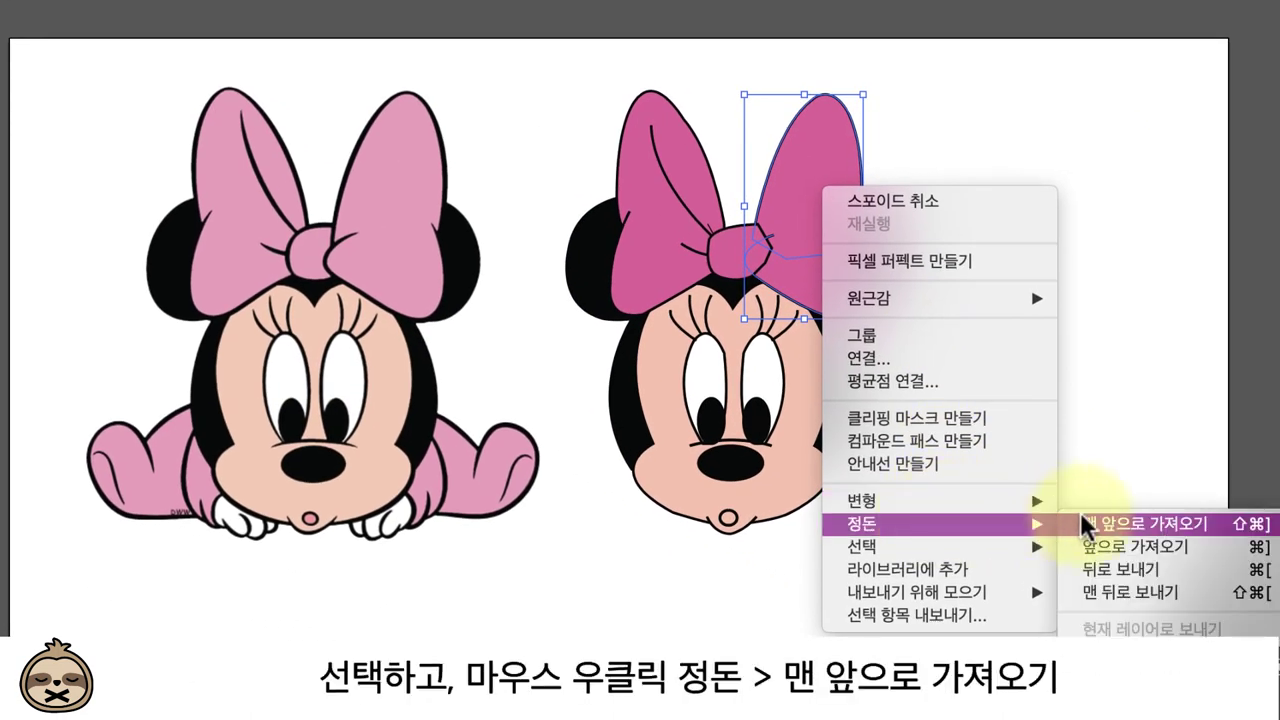
pyautogui.click(1080, 520)
pyautogui.click(790, 215)
pyautogui.press('a')
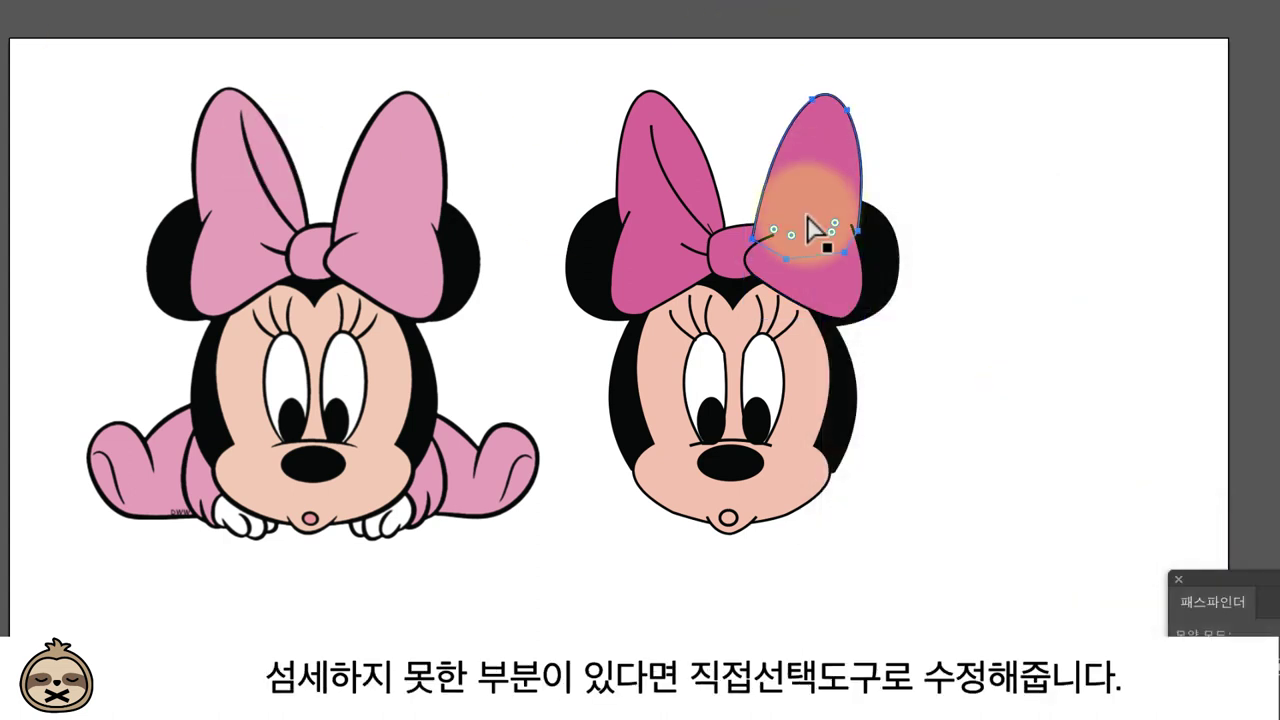
pyautogui.moveTo(812, 225); pyautogui.dragTo(749, 251)
pyautogui.click(968, 297)
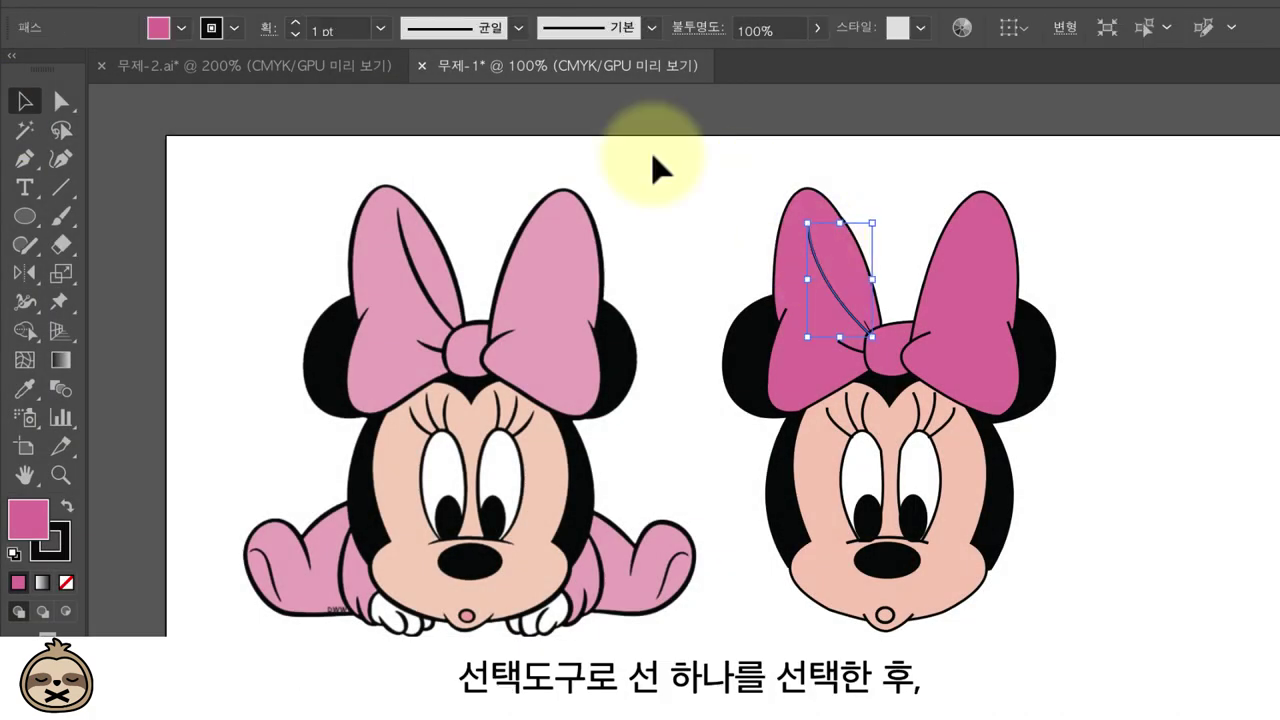
# Apply Width Profile 1 to the bow crease and both bow lobes at 2 pt.
pyautogui.click(520, 28)
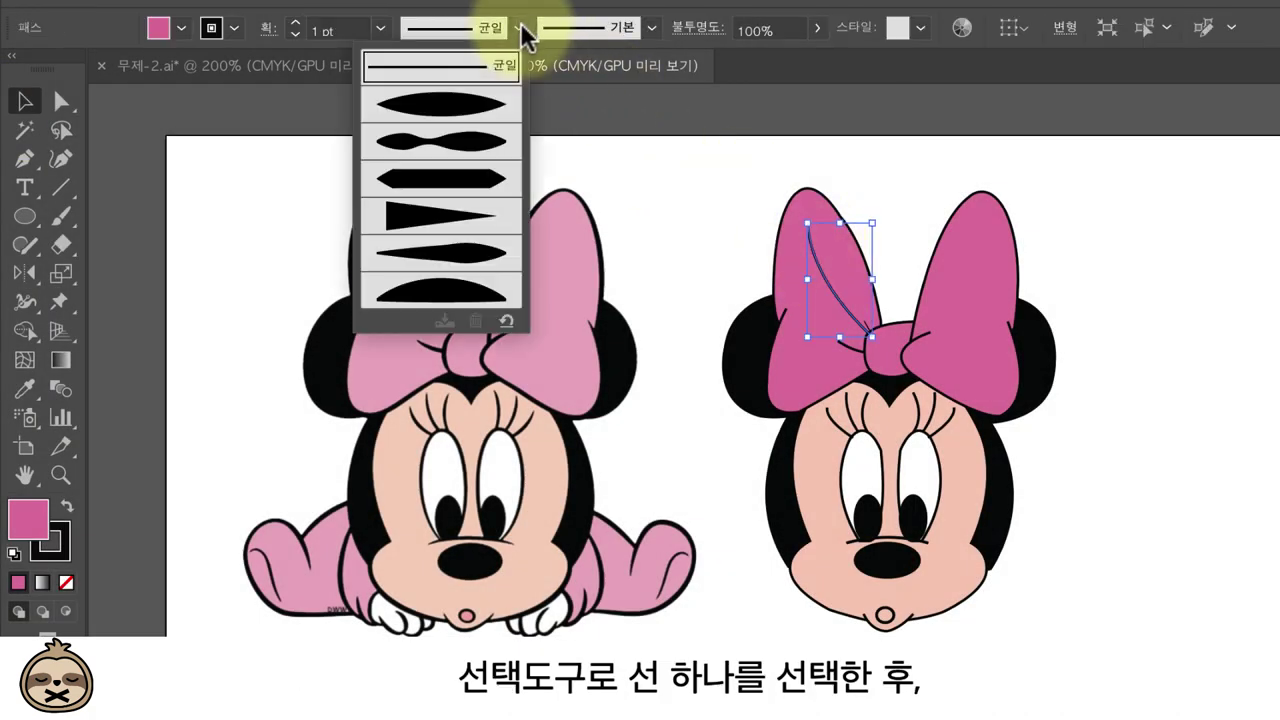
pyautogui.click(441, 105)
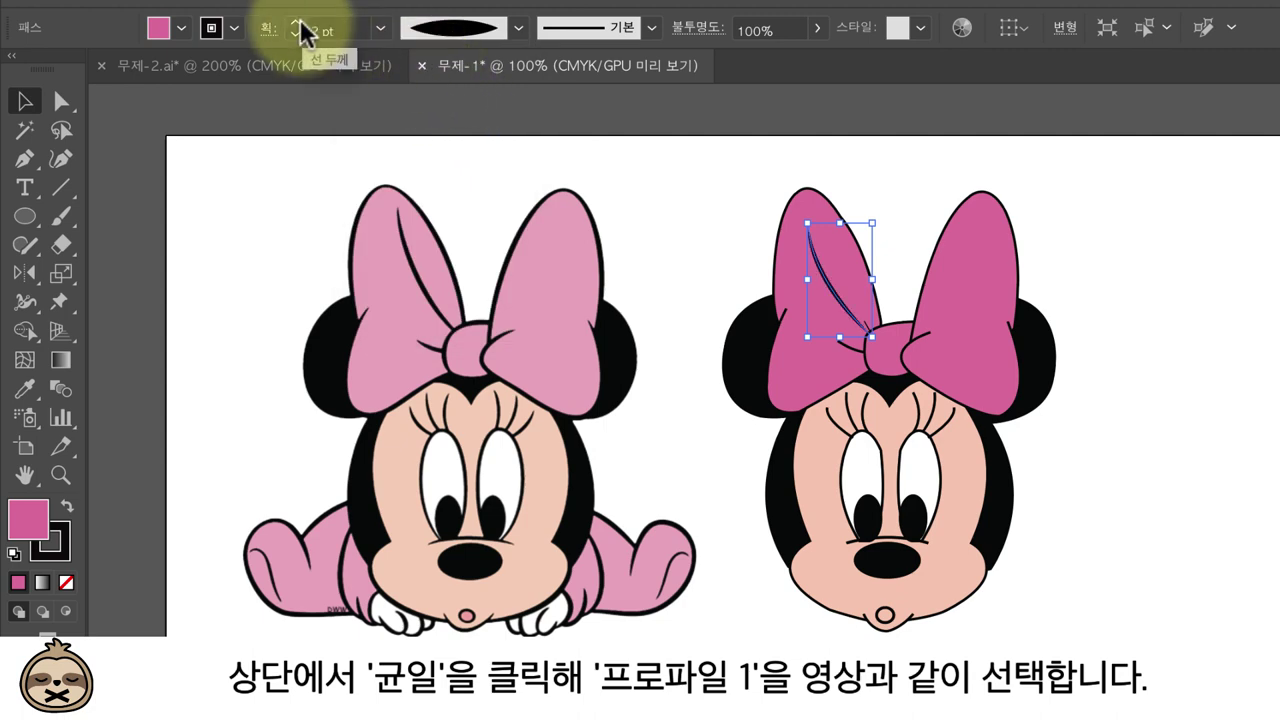
pyautogui.click(655, 205)
pyautogui.moveTo(790, 225); pyautogui.dragTo(934, 443)
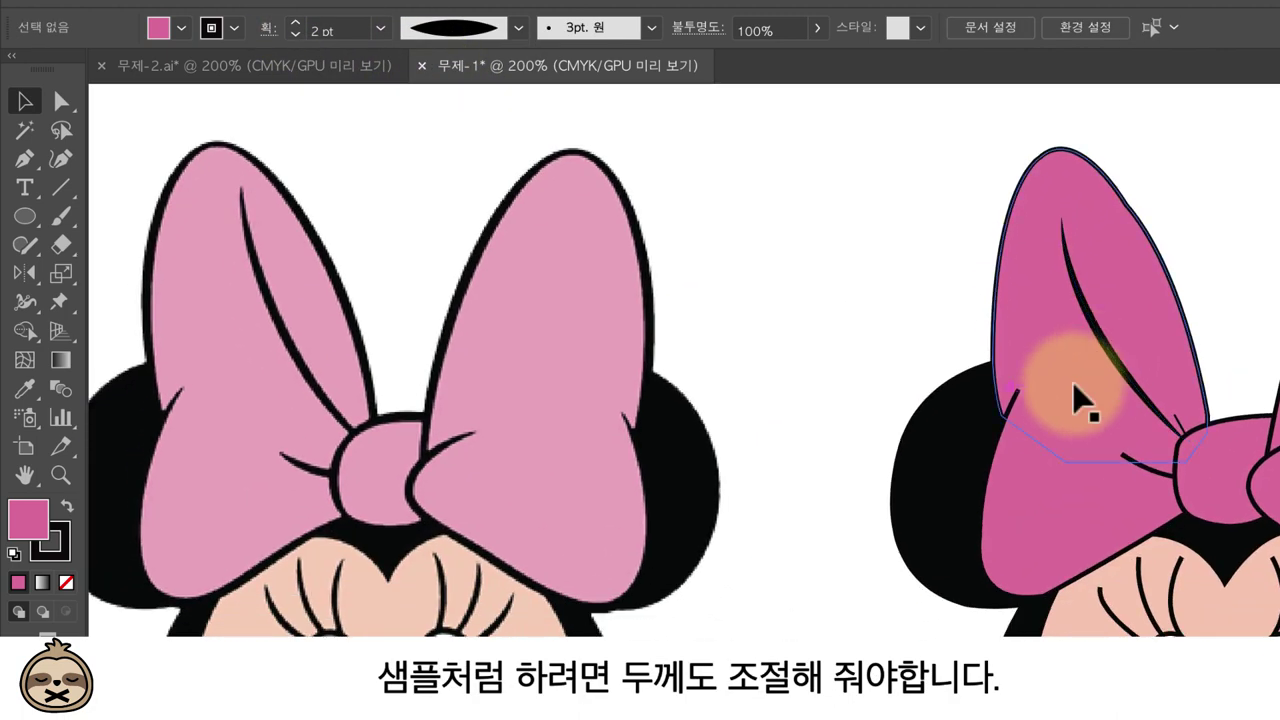
pyautogui.click(1000, 450)
pyautogui.keyDown('shift'); pyautogui.click(1157, 300); pyautogui.keyUp('shift')
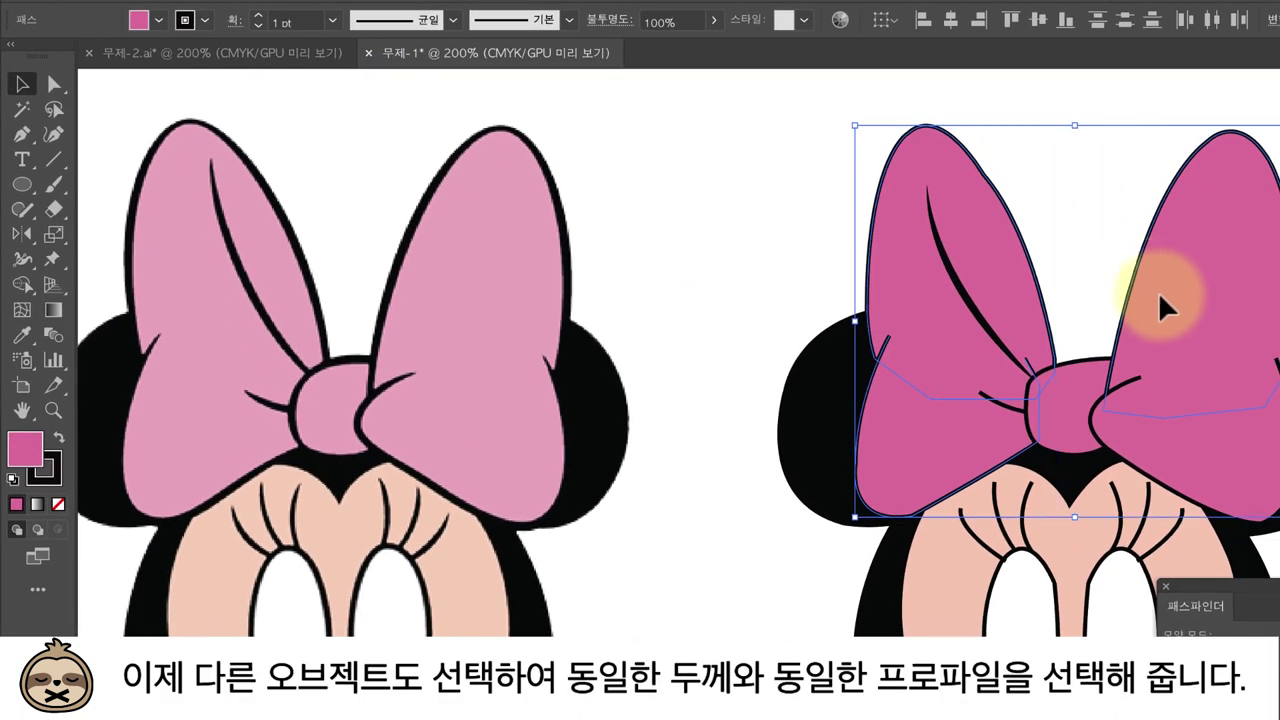
pyautogui.click(453, 21)
pyautogui.click(413, 85)
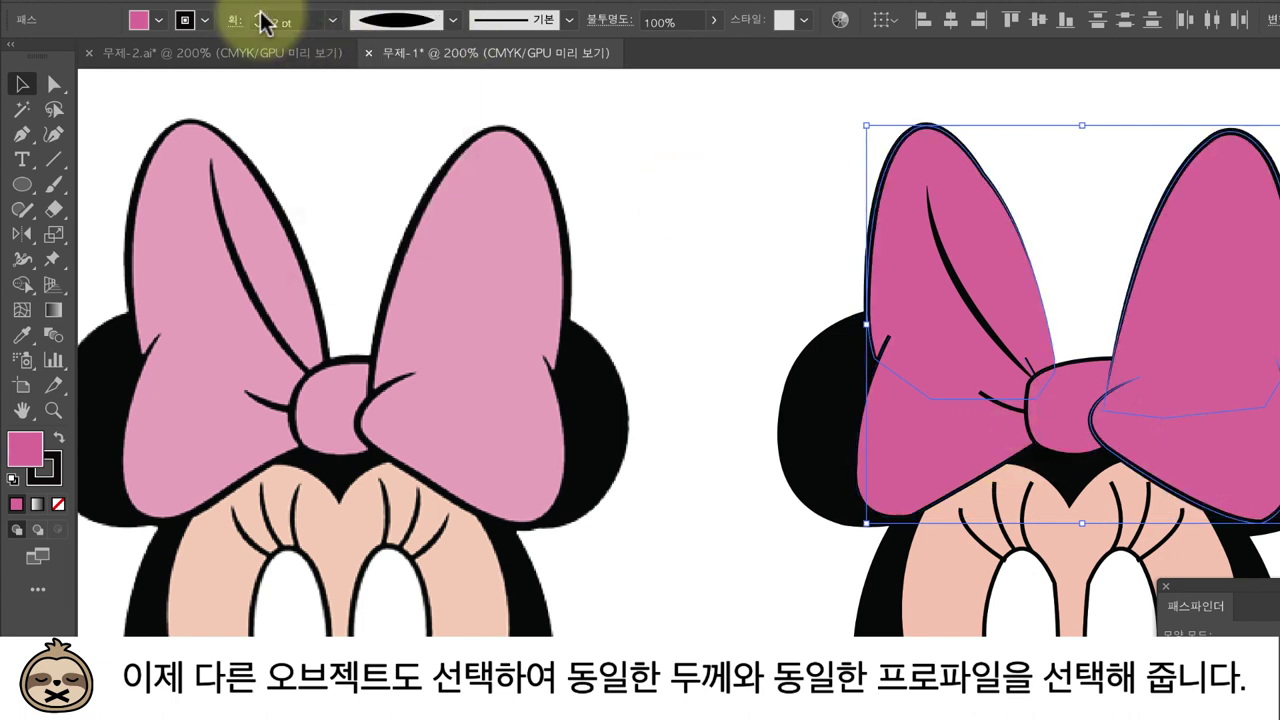
pyautogui.click(258, 15)
pyautogui.click(736, 242)
# Inspect the bow creases, lobes and knot anchor points at 150% zoom.
pyautogui.moveTo(736, 242); pyautogui.dragTo(638, 176)
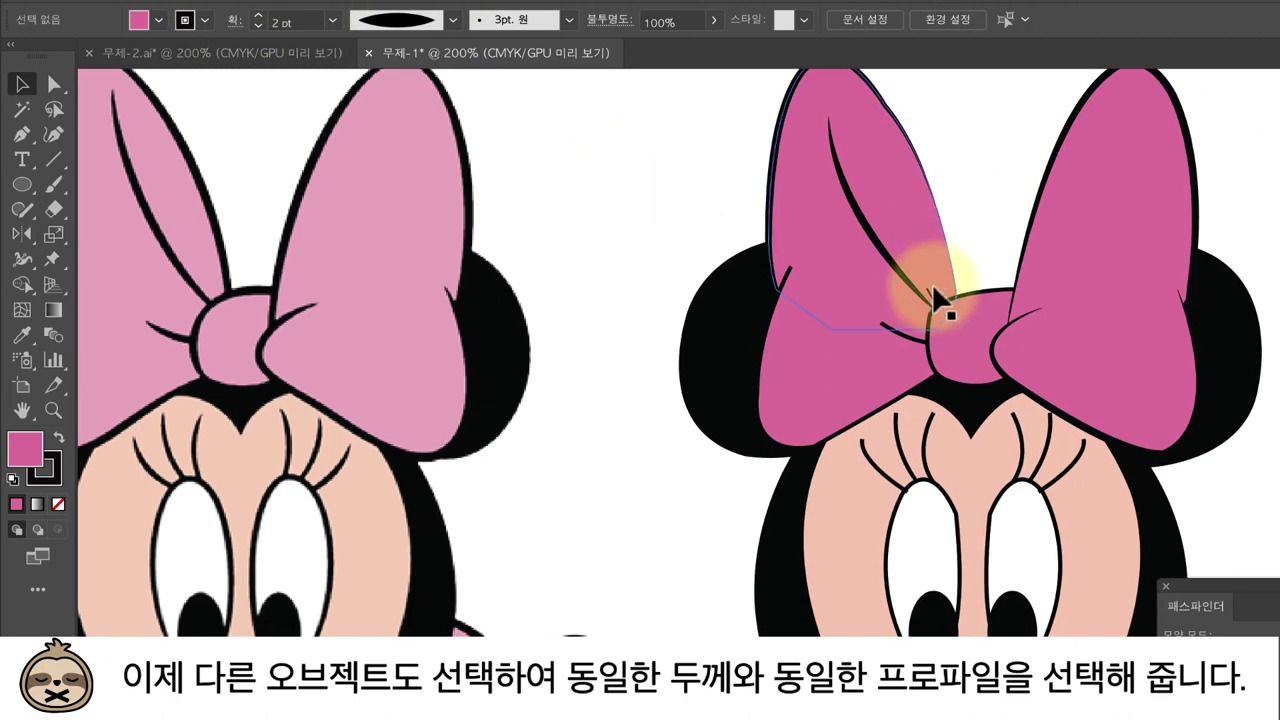
pyautogui.click(880, 320)
pyautogui.click(848, 346)
pyautogui.press('a')
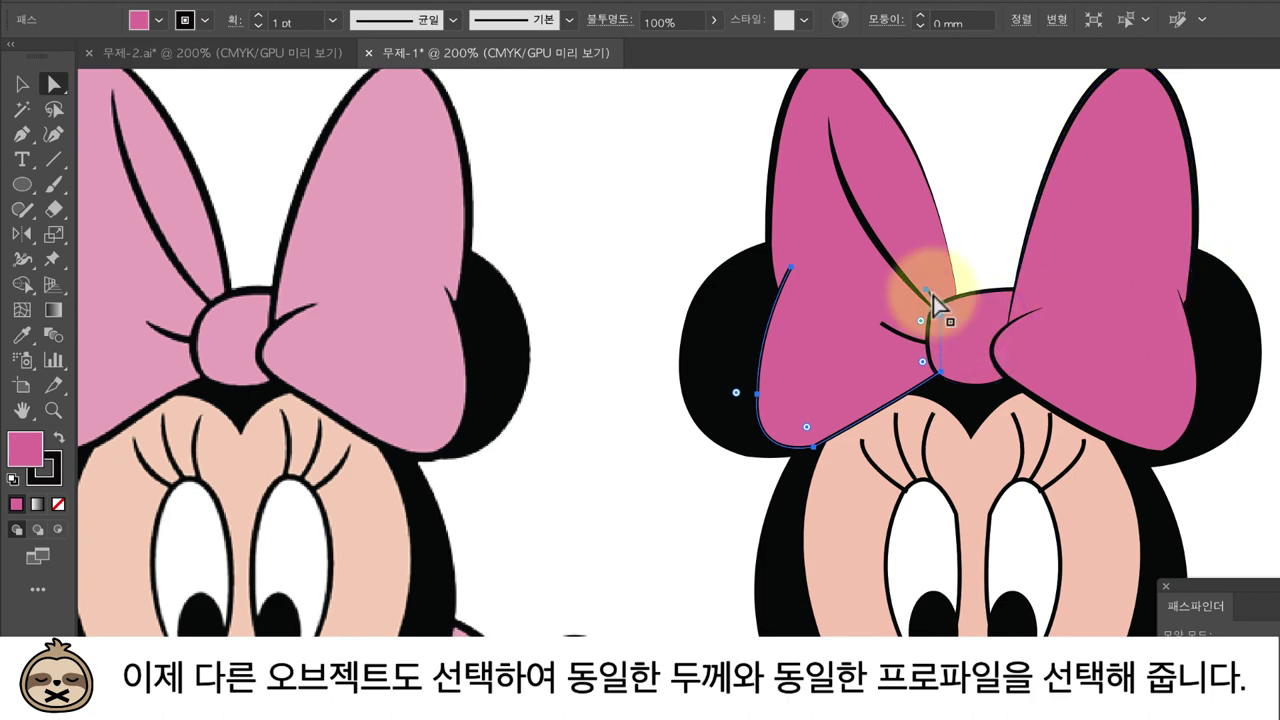
pyautogui.click(928, 295)
pyautogui.click(714, 251)
pyautogui.hotkey('ctrl', '1')
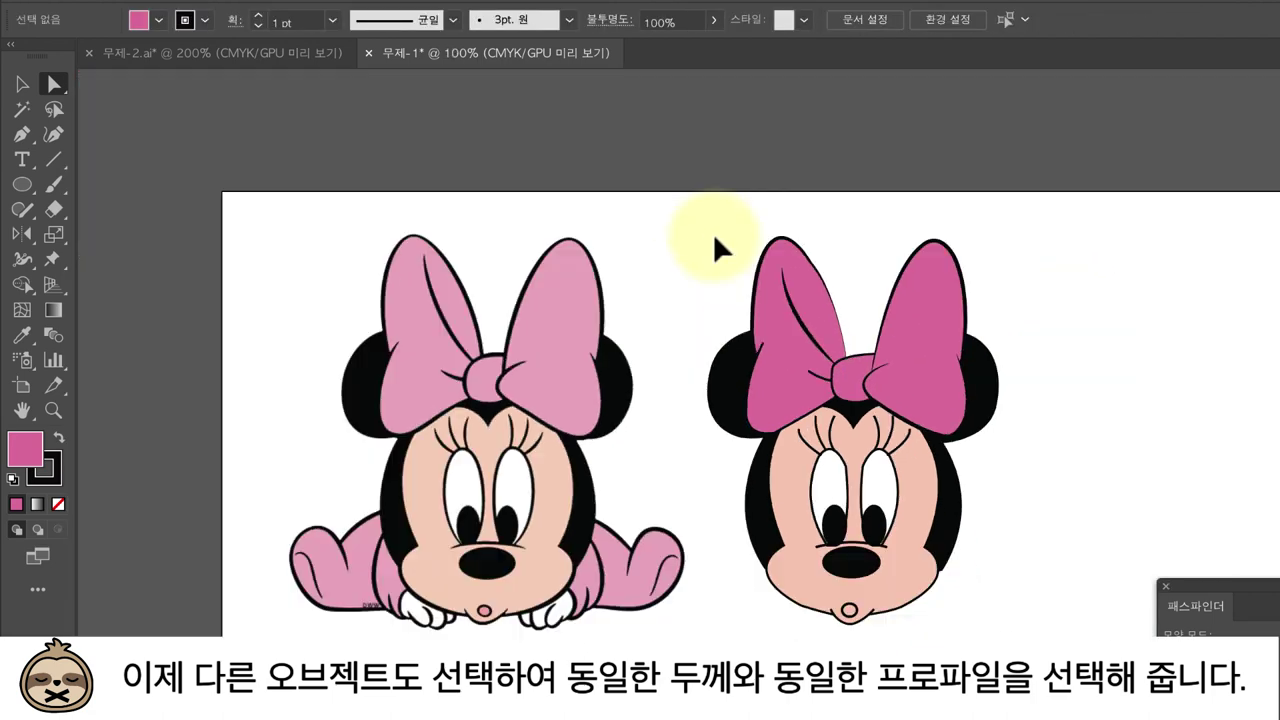
pyautogui.hotkey('ctrl', '=')
pyautogui.click(830, 285)
pyautogui.click(1088, 284)
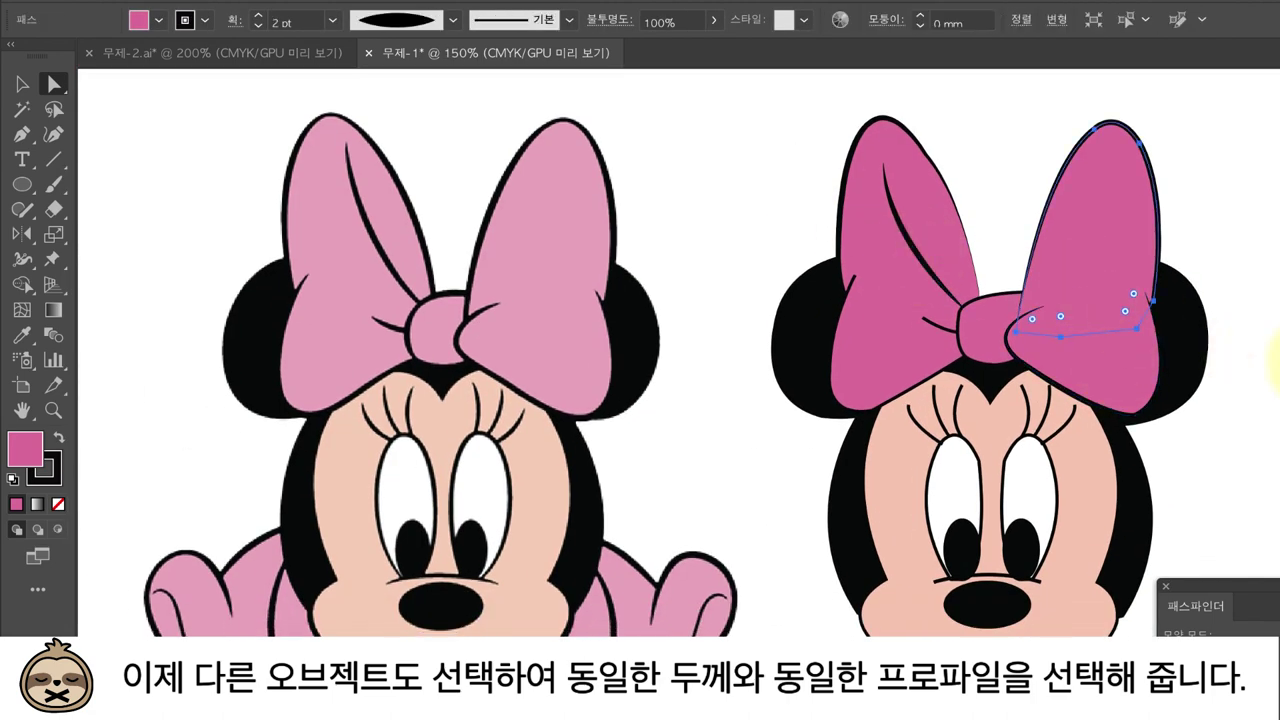
# Give the eyebrow strokes the tapered lens width profile.
pyautogui.scroll(-3, 870, 400)
pyautogui.click(908, 318)
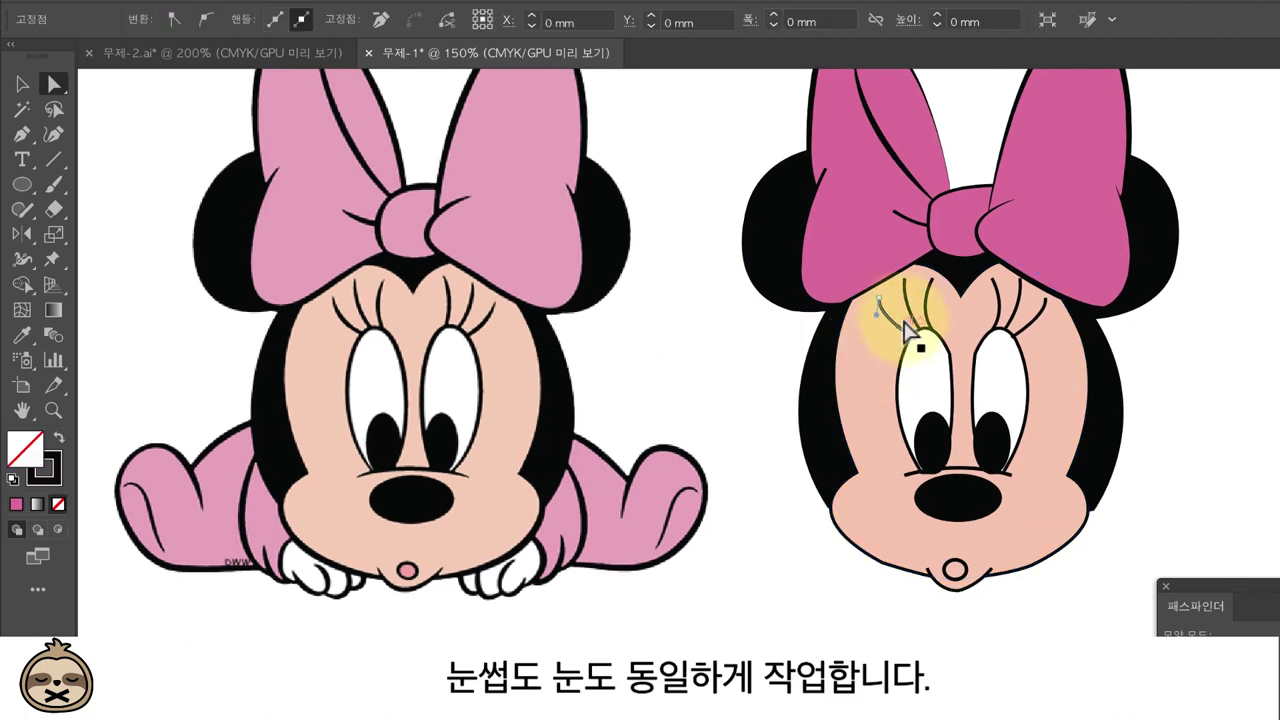
pyautogui.click(22, 84)
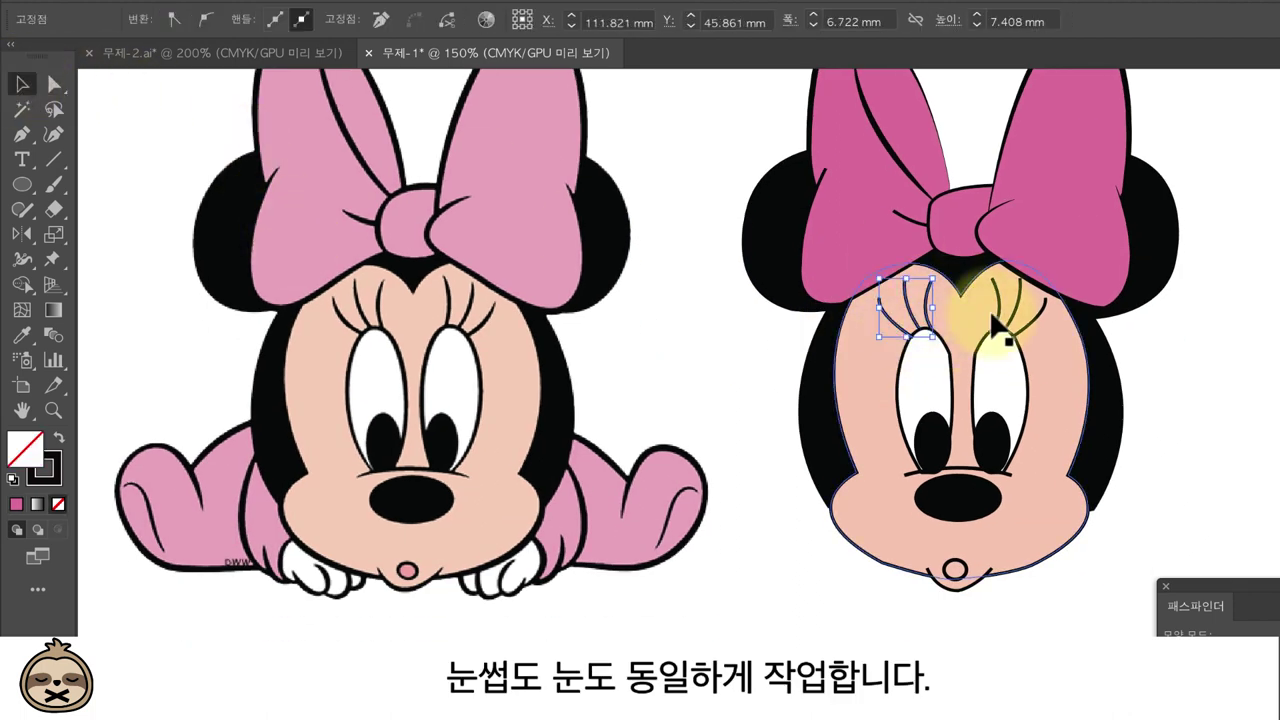
pyautogui.click(453, 20)
pyautogui.click(386, 86)
pyautogui.click(918, 318)
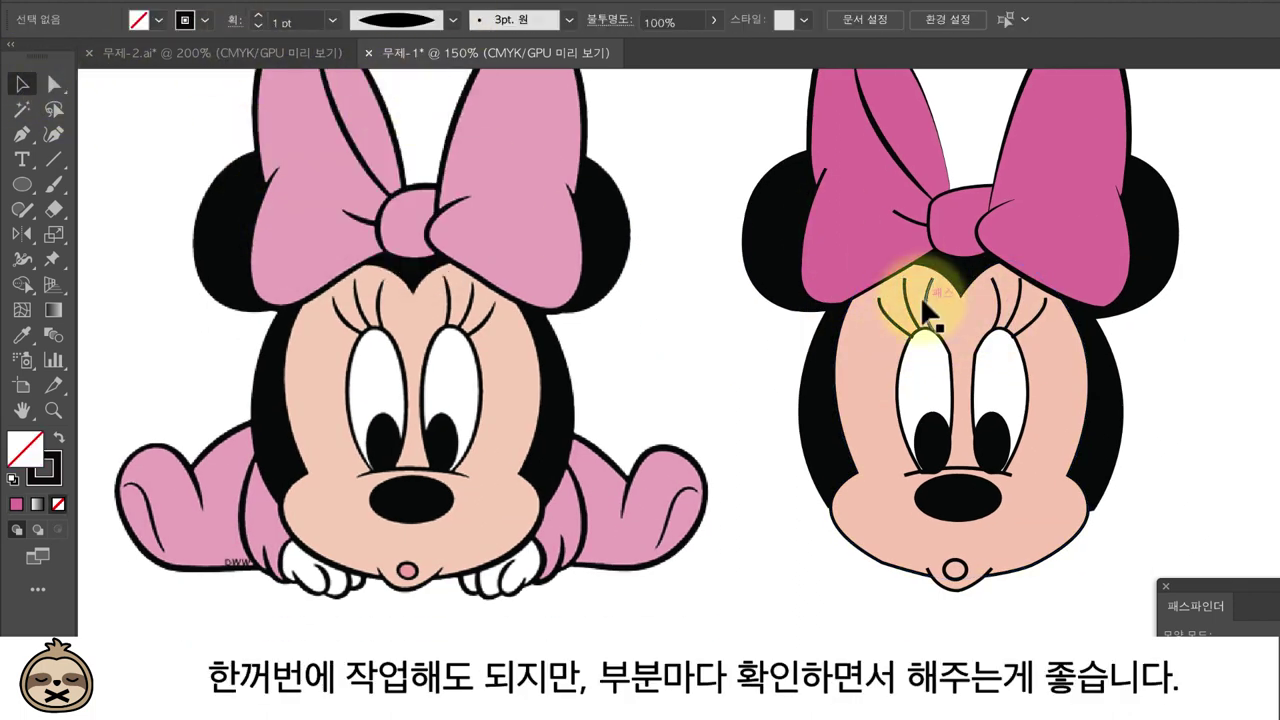
pyautogui.keyDown('shift'); pyautogui.click(888, 305); pyautogui.keyUp('shift')
pyautogui.click(453, 20)
pyautogui.click(386, 86)
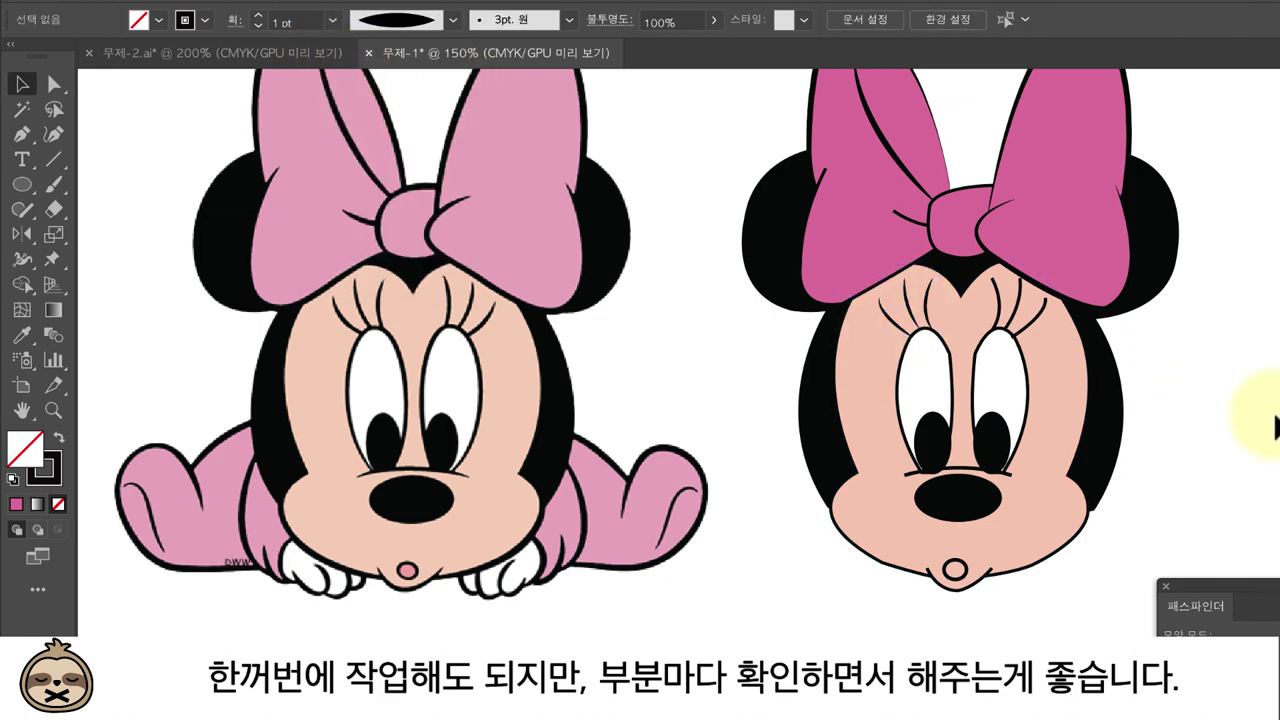
# Reshape an eyelash point and nudge the left pupil slightly left.
pyautogui.hotkey('ctrl', '+')
pyautogui.hotkey('ctrl', '+')
pyautogui.hotkey('ctrl', '+')
pyautogui.hscroll(5, 1257, 400)
pyautogui.press('a')
pyautogui.moveTo(686, 276)
pyautogui.mouseDown()
pyautogui.moveTo(671, 309)
pyautogui.moveTo(716, 295)
pyautogui.mouseUp()
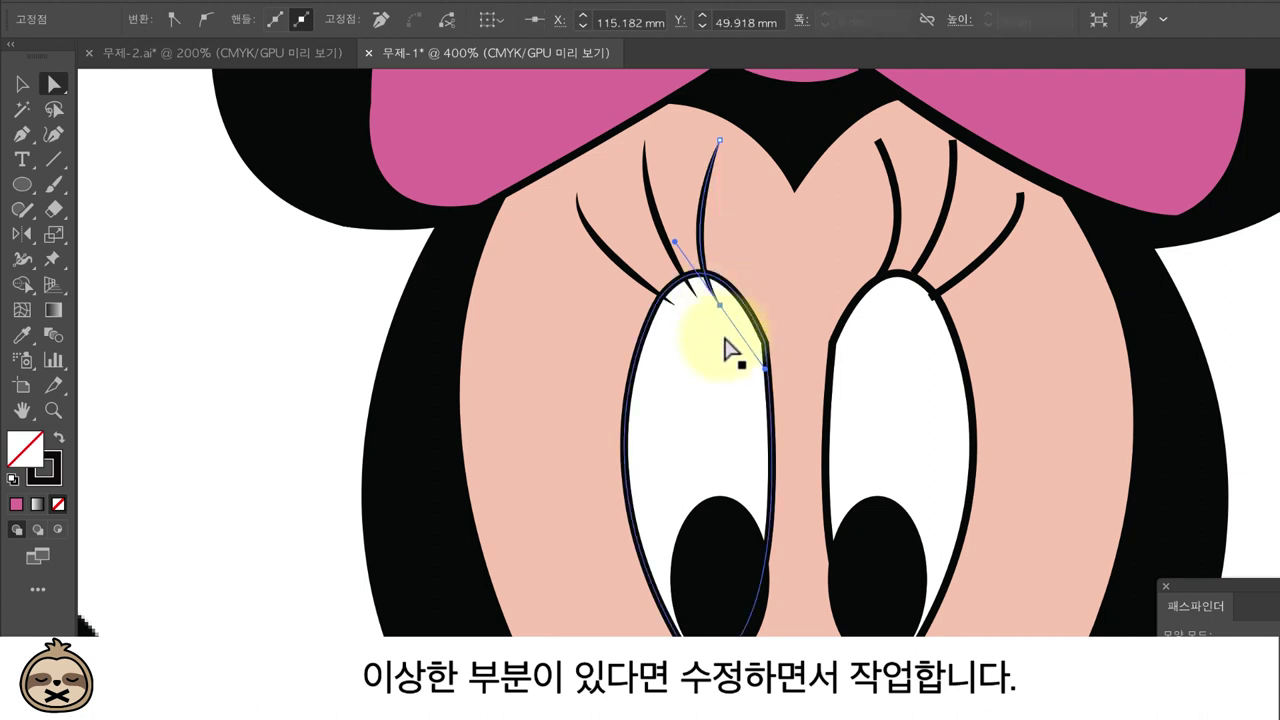
pyautogui.press('v')
pyautogui.moveTo(708, 590); pyautogui.dragTo(704, 590)
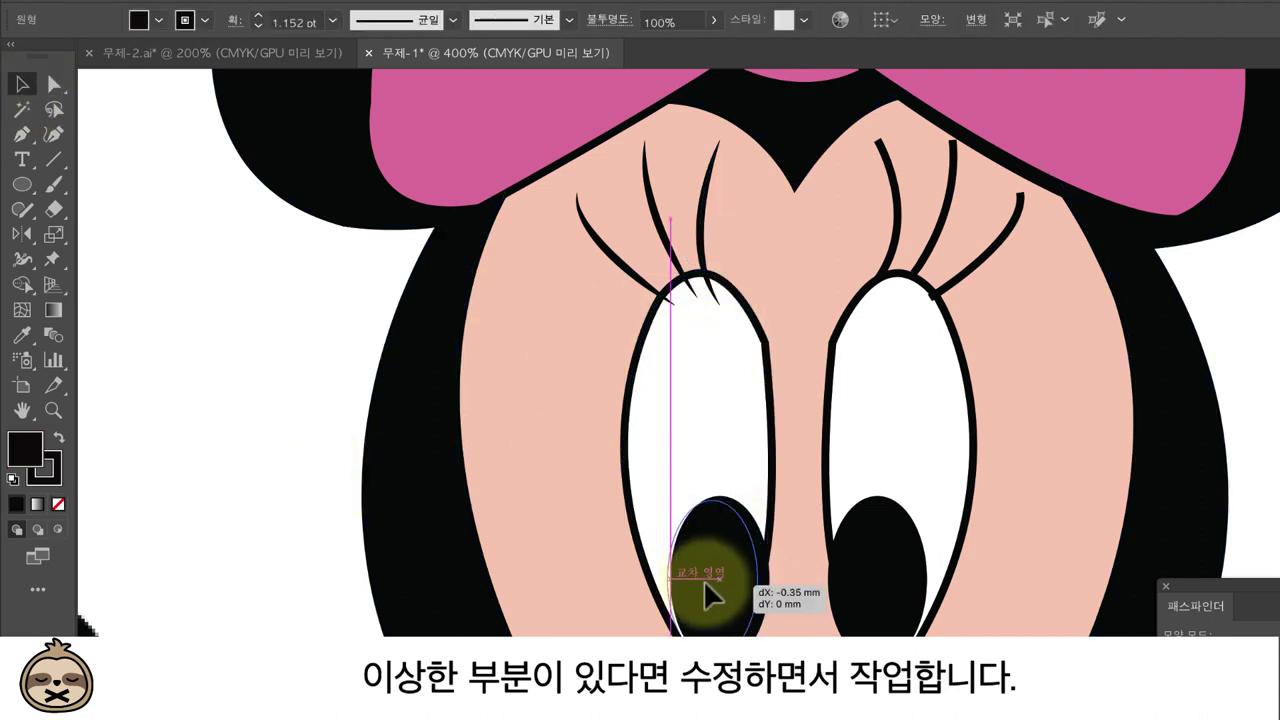
pyautogui.keyDown('shift'); pyautogui.click(708, 470); pyautogui.keyUp('shift')
pyautogui.rightClick(708, 463)
pyautogui.press('Escape')
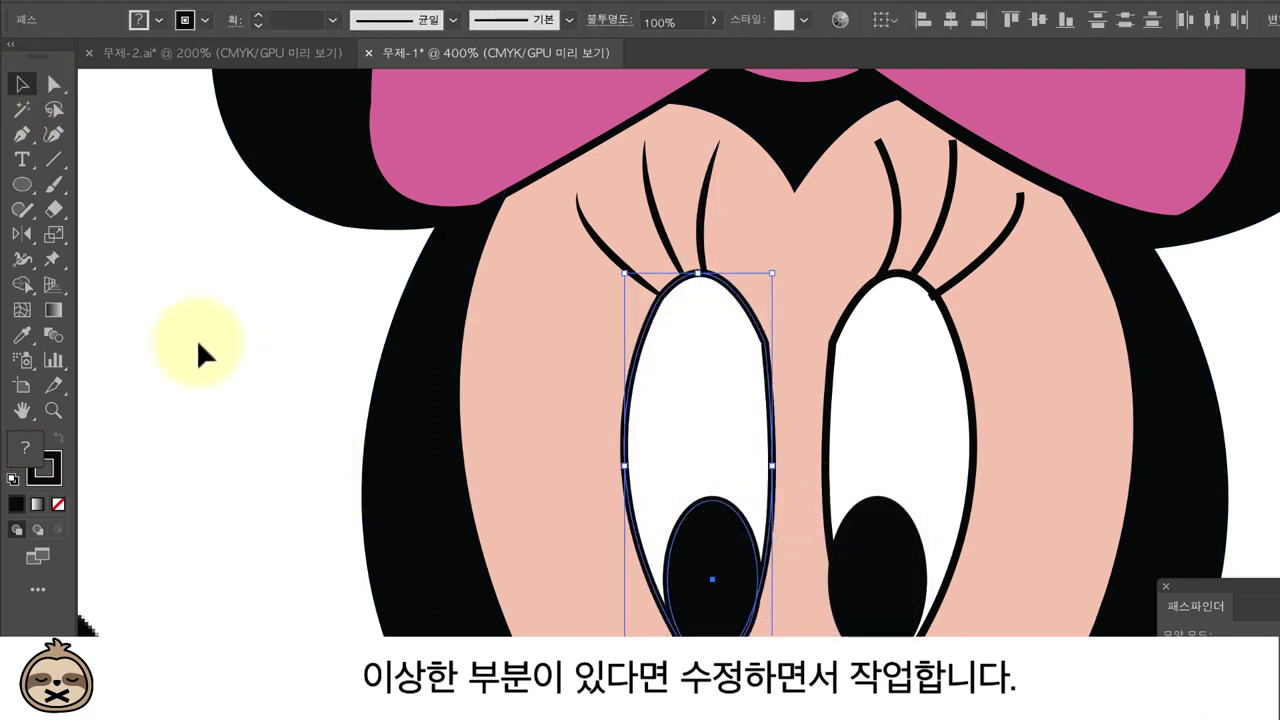
pyautogui.click(198, 345)
# Shorten the line above the nose.
pyautogui.scroll(-3, 337, 406)
pyautogui.hscroll(2, 337, 406)
pyautogui.click(700, 520)
pyautogui.moveTo(812, 520); pyautogui.dragTo(762, 520)
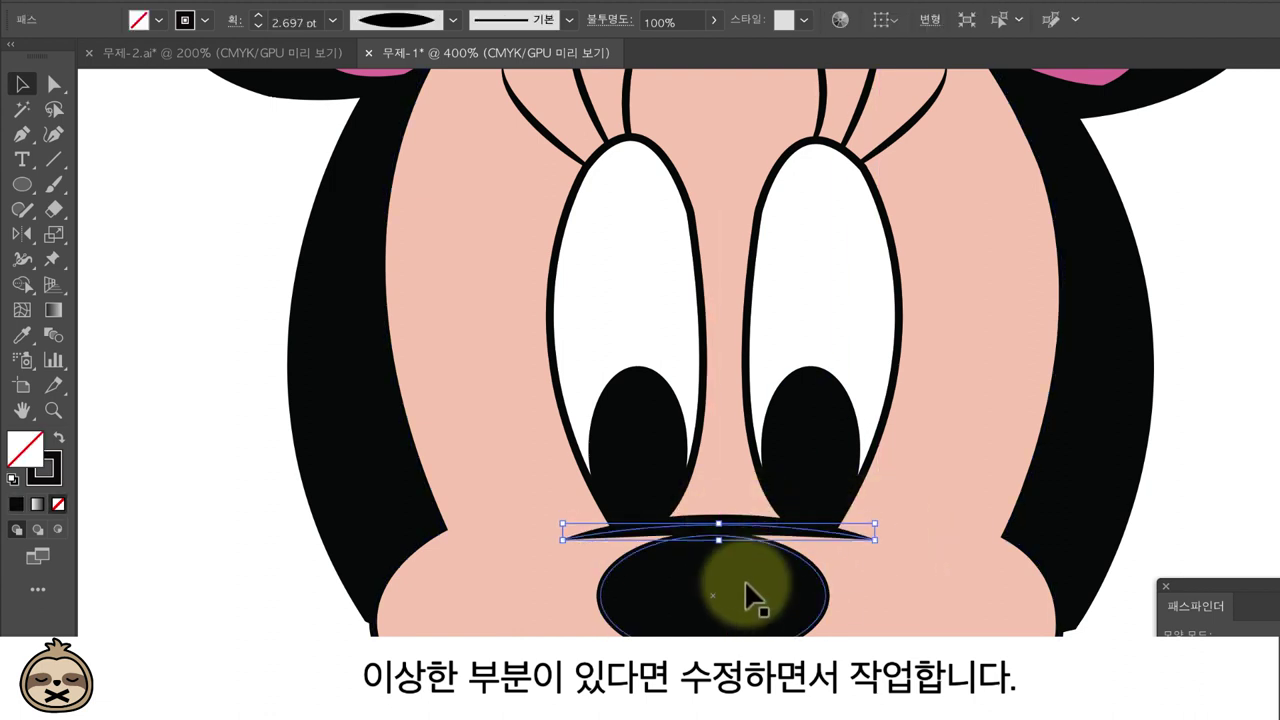
# Apply the tapered width profile to the face outline.
pyautogui.hotkey('ctrl', '-')
pyautogui.hotkey('ctrl', '-')
pyautogui.click(837, 586)
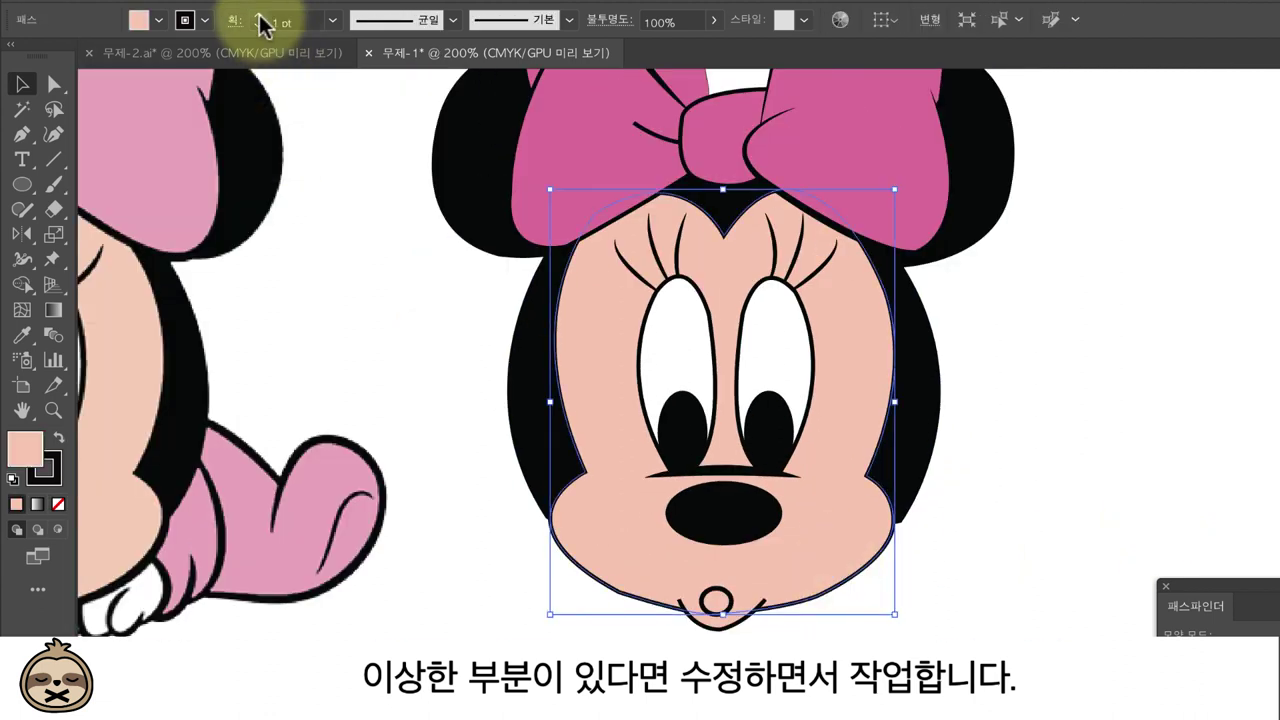
pyautogui.click(453, 19)
pyautogui.click(800, 443)
pyautogui.click(892, 556)
pyautogui.scroll(1, 150, 138)
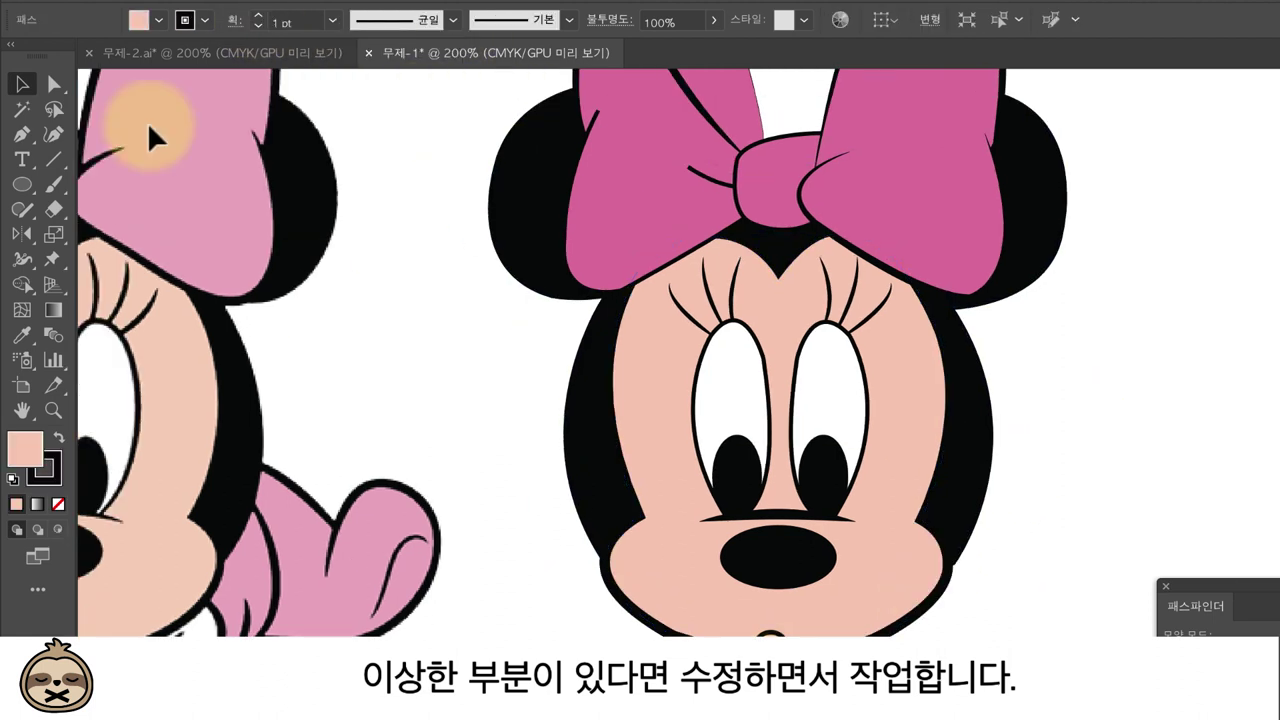
pyautogui.click(453, 19)
pyautogui.click(395, 72)
pyautogui.click(1006, 349)
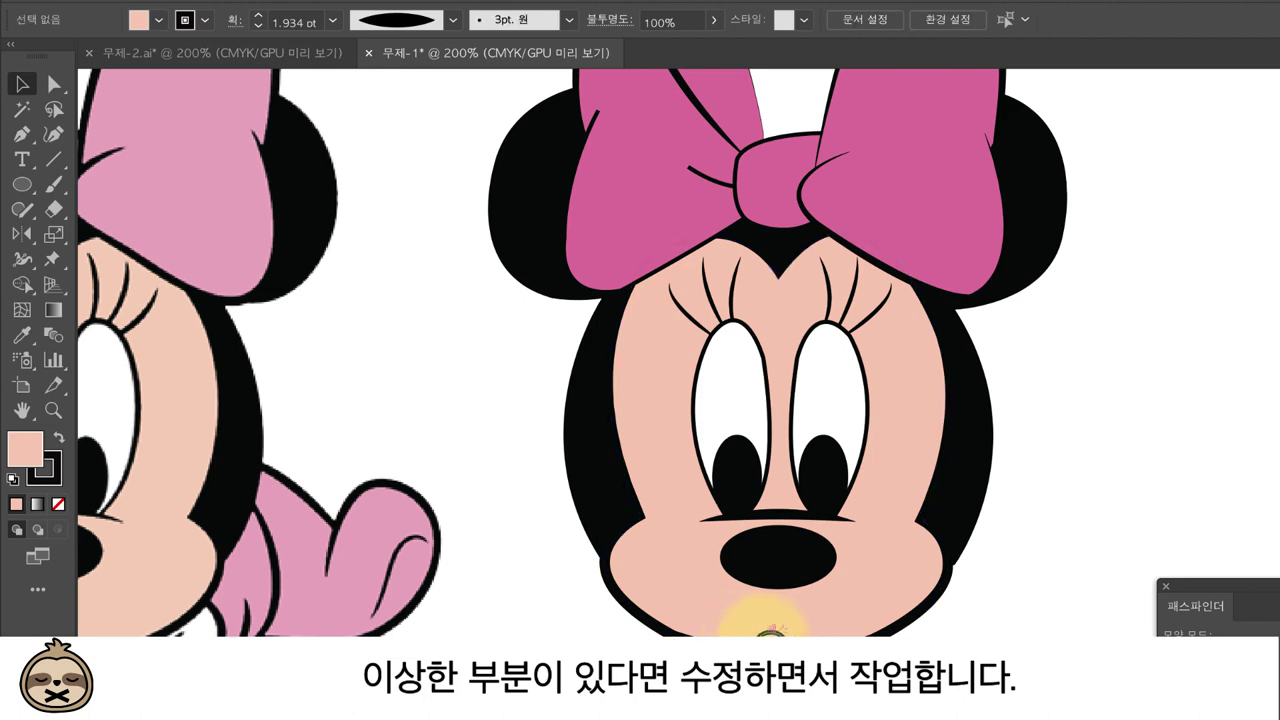
# Sample the bow's pink, clear the fill, and set the tapered width profile.
pyautogui.press('i')
pyautogui.click(714, 186)
pyautogui.click(22, 84)
pyautogui.moveTo(492, 392); pyautogui.dragTo(704, 442)
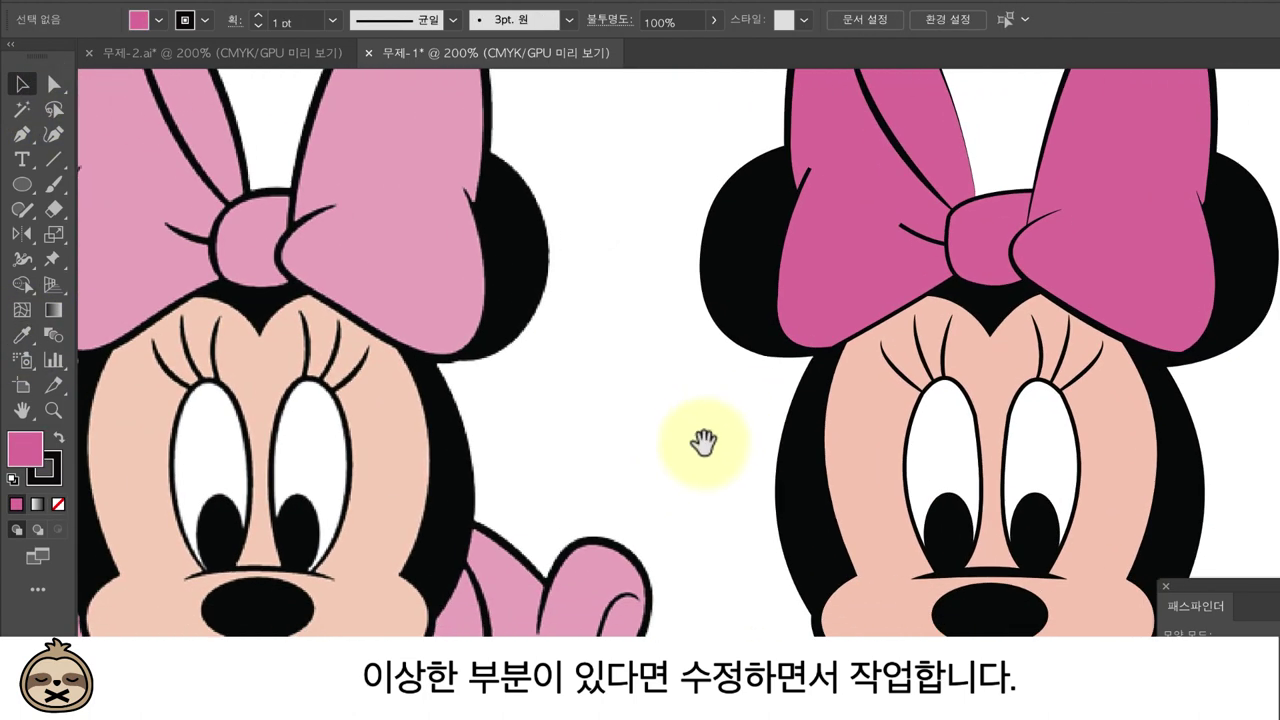
pyautogui.press('/')
pyautogui.click(453, 19)
pyautogui.click(395, 72)
# Smooth the angular corners on the left and right eye outlines.
pyautogui.moveTo(1092, 359); pyautogui.dragTo(1063, 483)
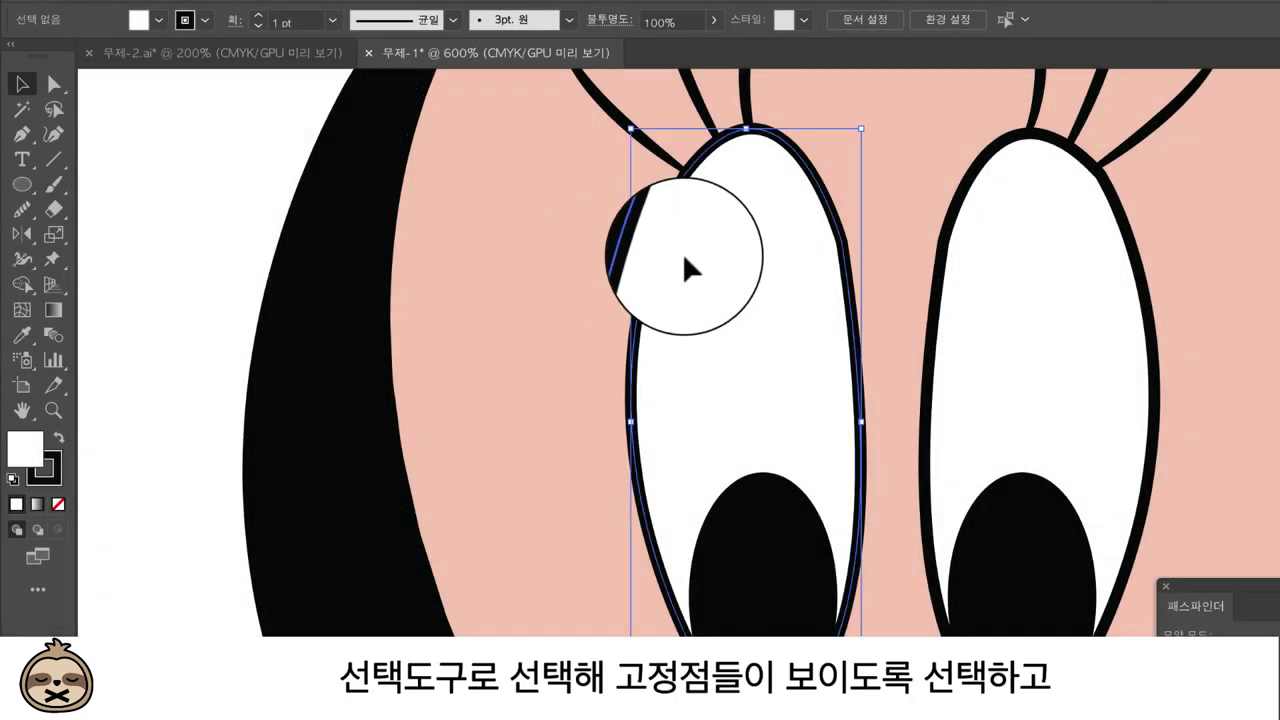
pyautogui.click(684, 258)
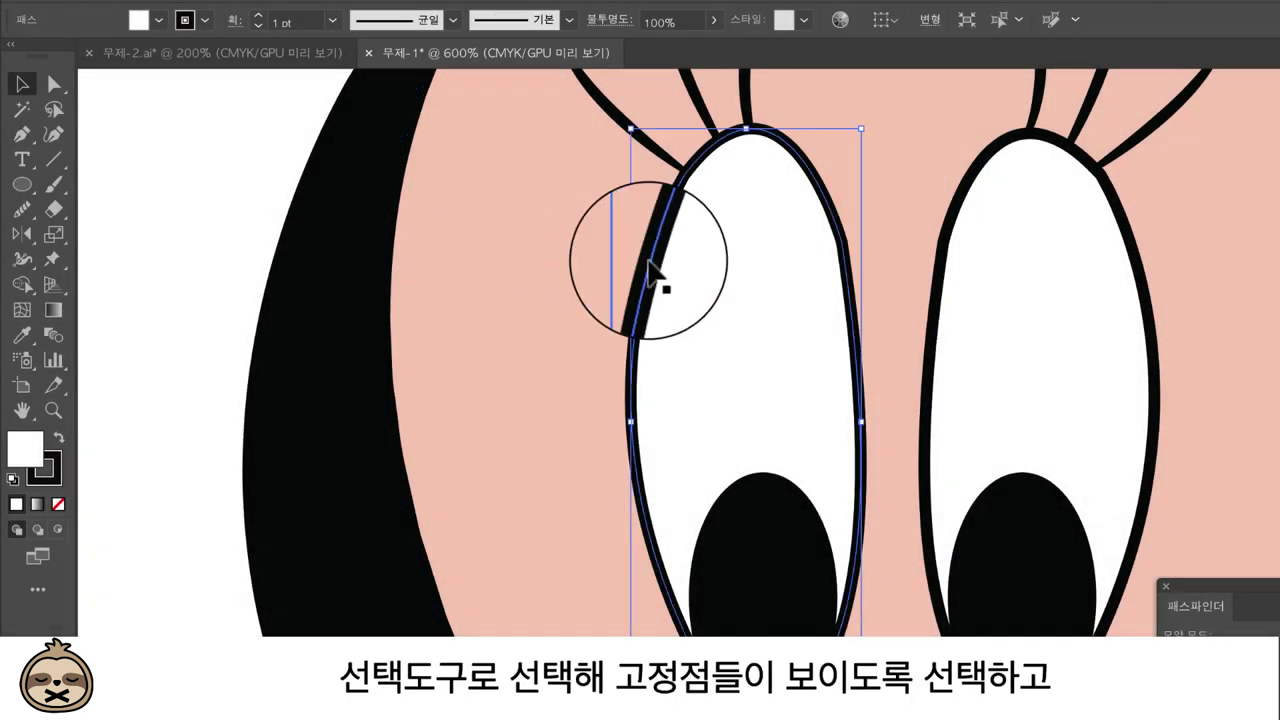
pyautogui.click(24, 215)
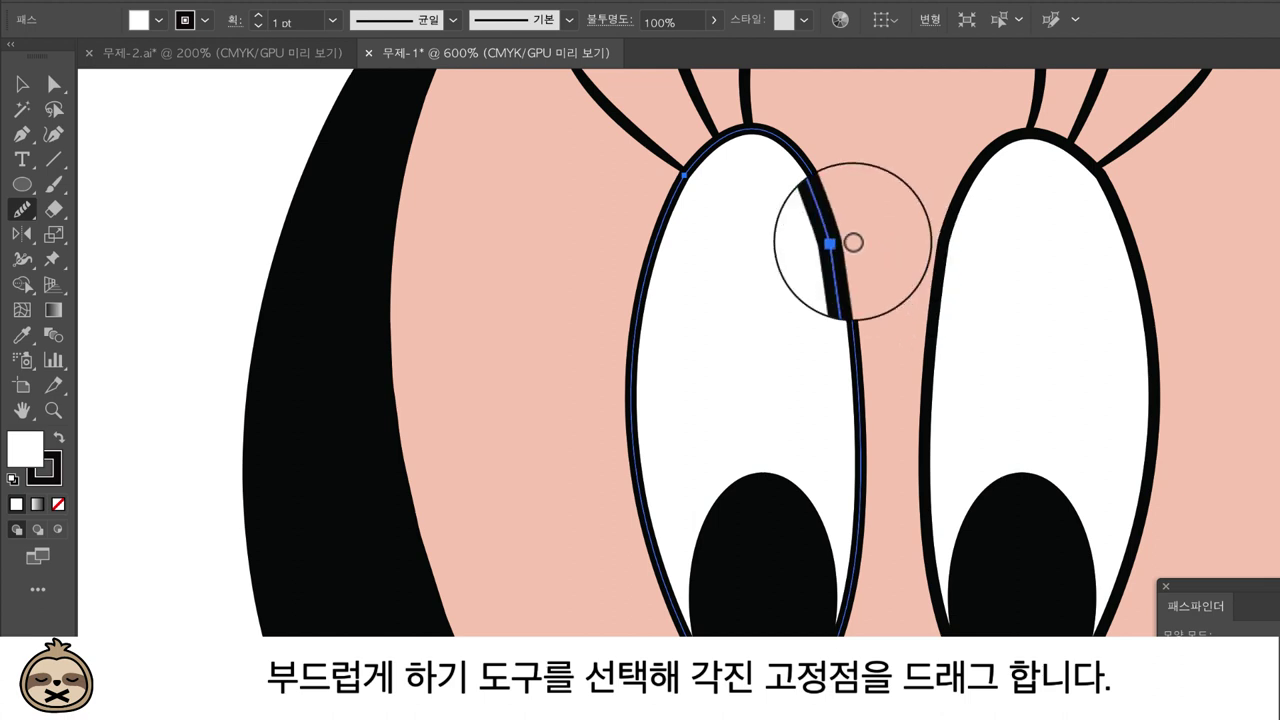
pyautogui.moveTo(842, 242); pyautogui.dragTo(858, 390)
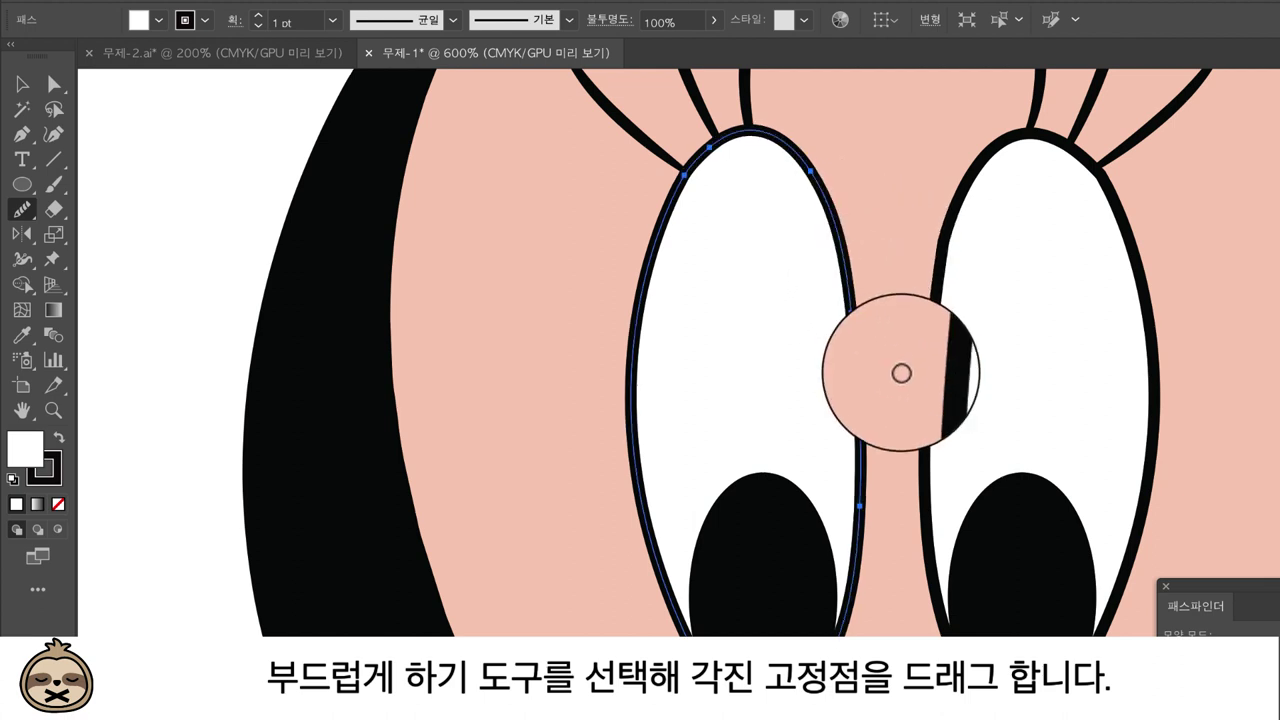
pyautogui.click(22, 82)
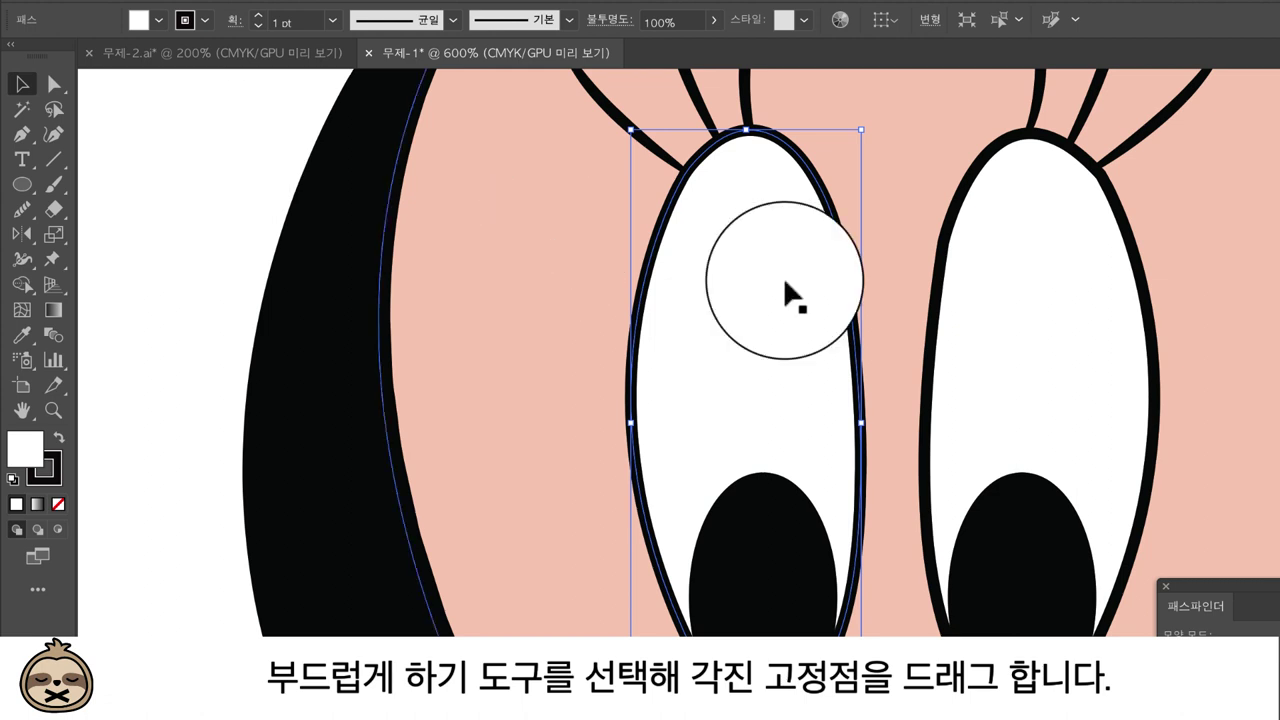
pyautogui.click(977, 304)
pyautogui.click(22, 209)
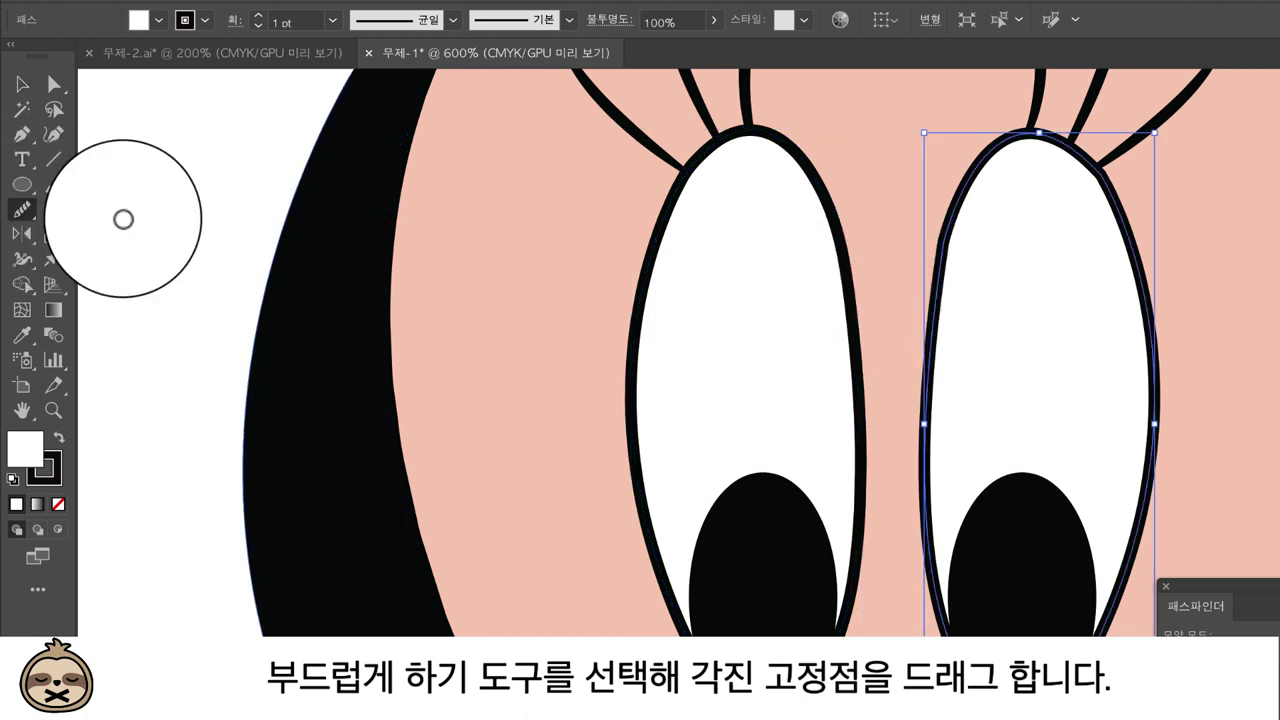
pyautogui.moveTo(957, 234)
pyautogui.mouseDown()
pyautogui.moveTo(948, 228)
pyautogui.moveTo(931, 401)
pyautogui.moveTo(957, 417)
pyautogui.mouseUp()
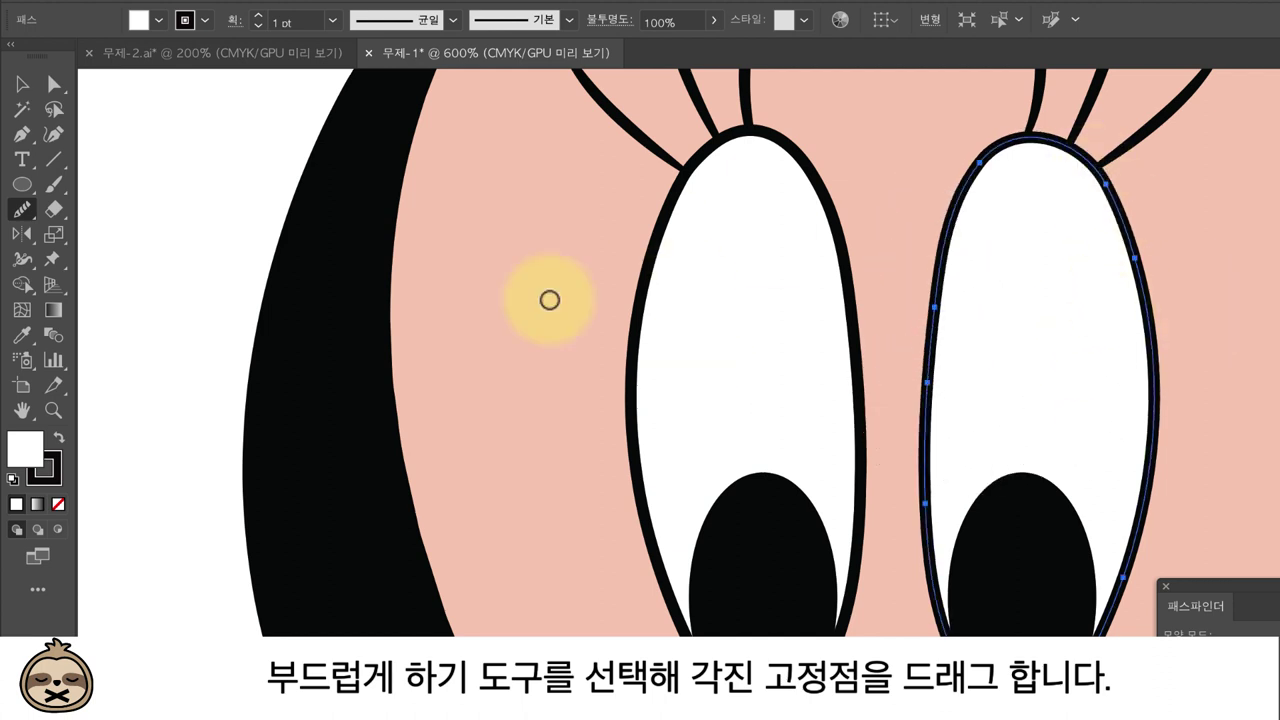
# Smooth the left eye's upper corner, then select the chin curve.
pyautogui.click(22, 84)
pyautogui.click(786, 400)
pyautogui.click(20, 207)
pyautogui.click(698, 152)
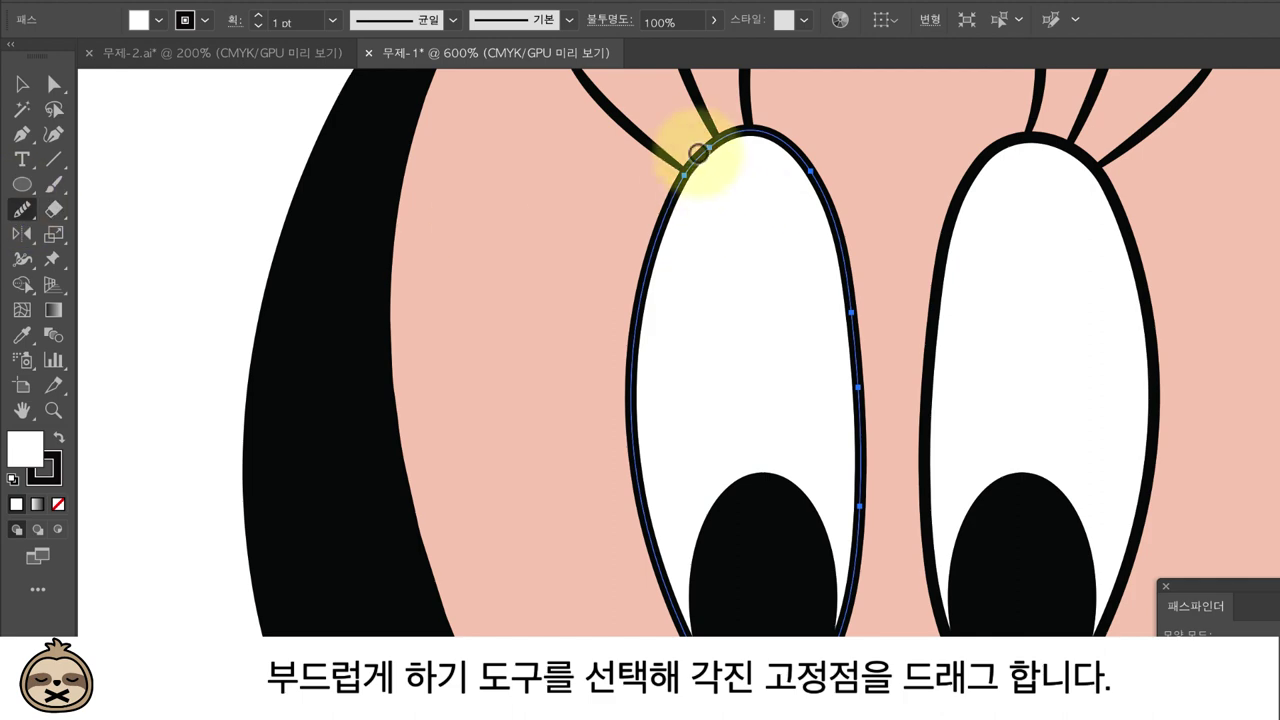
pyautogui.scroll(-2, 745, 450)
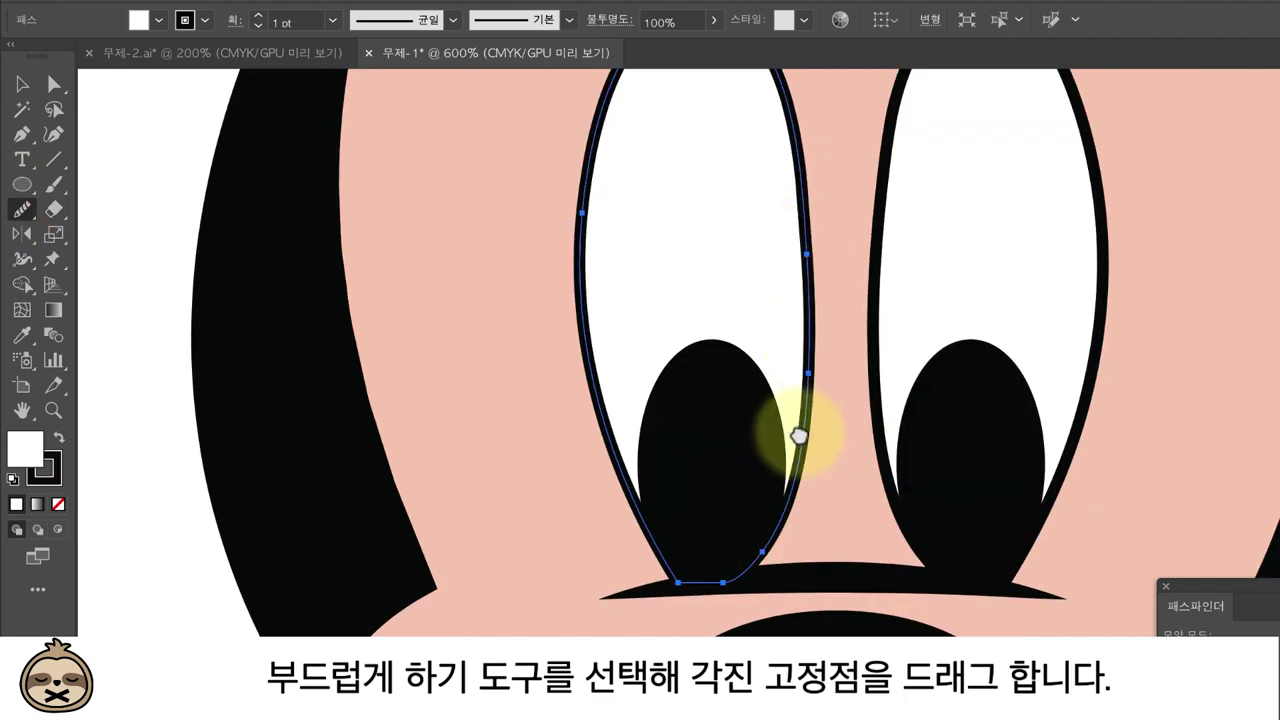
pyautogui.scroll(-5, 811, 390)
pyautogui.moveTo(823, 346); pyautogui.dragTo(797, 209)
pyautogui.click(22, 84)
pyautogui.click(766, 590)
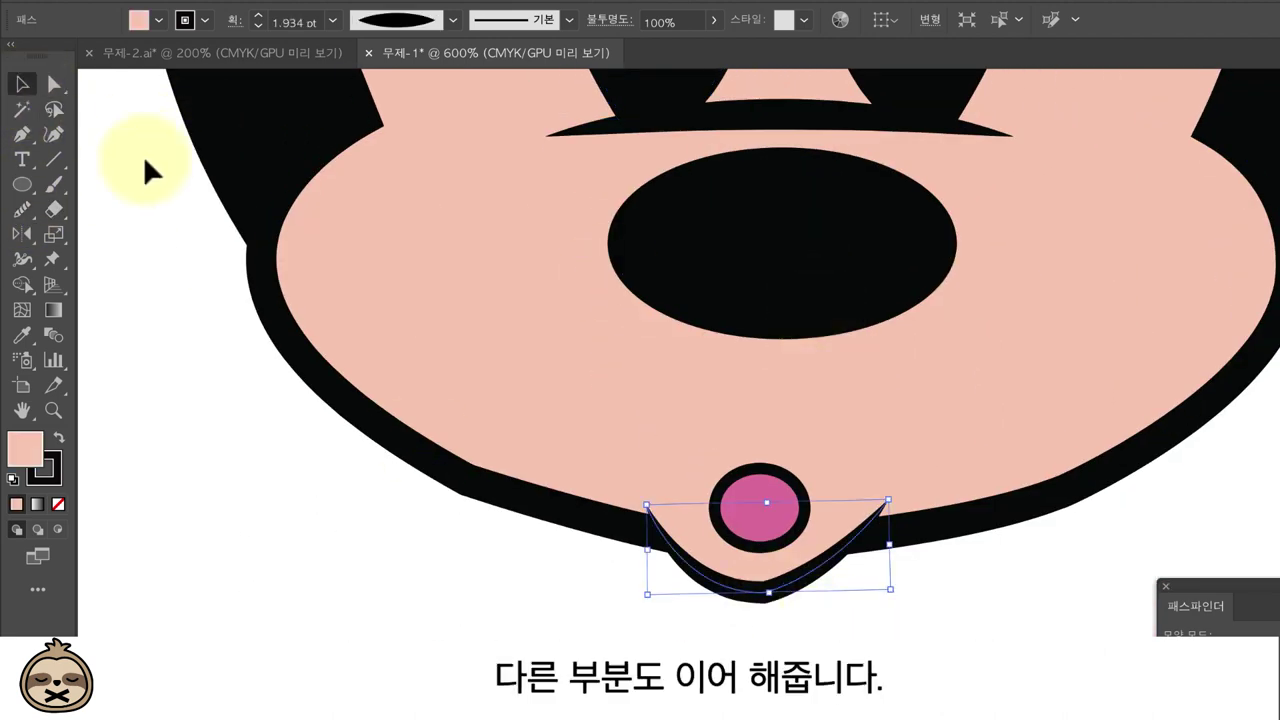
# Smooth the chin curve and the left cheek outline.
pyautogui.click(20, 207)
pyautogui.click(22, 84)
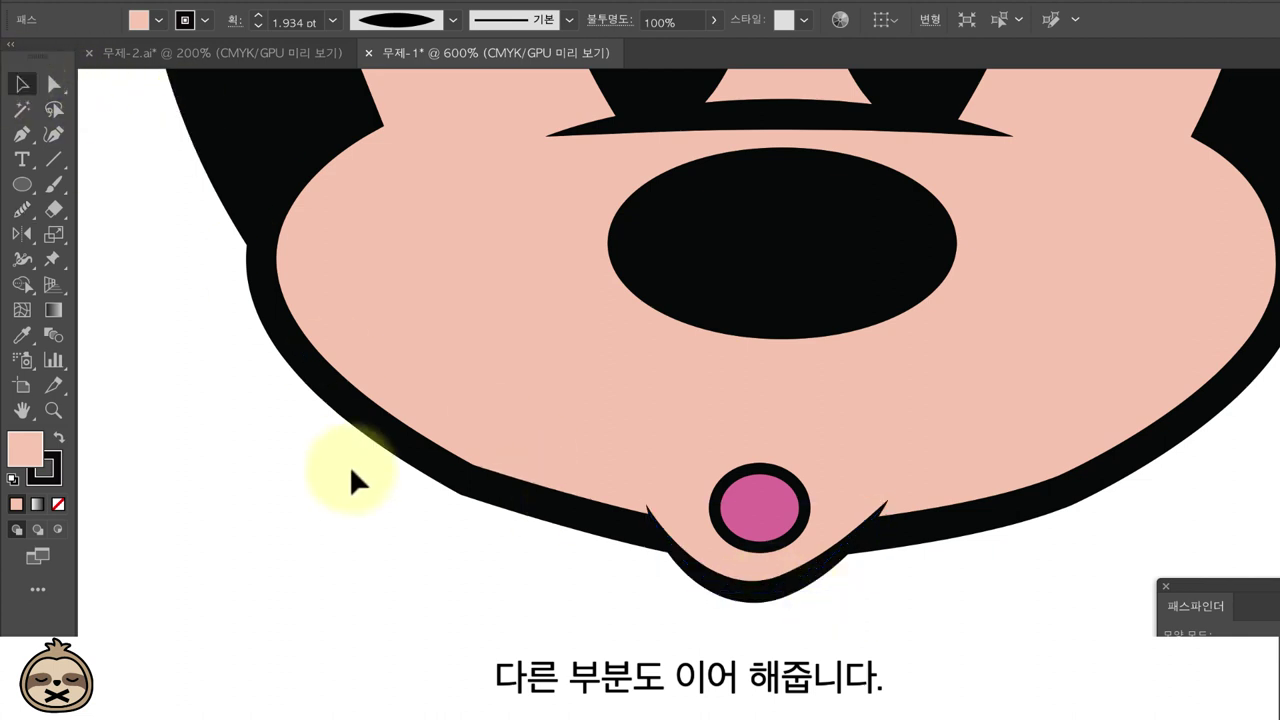
pyautogui.moveTo(354, 480); pyautogui.dragTo(482, 602)
pyautogui.click(22, 209)
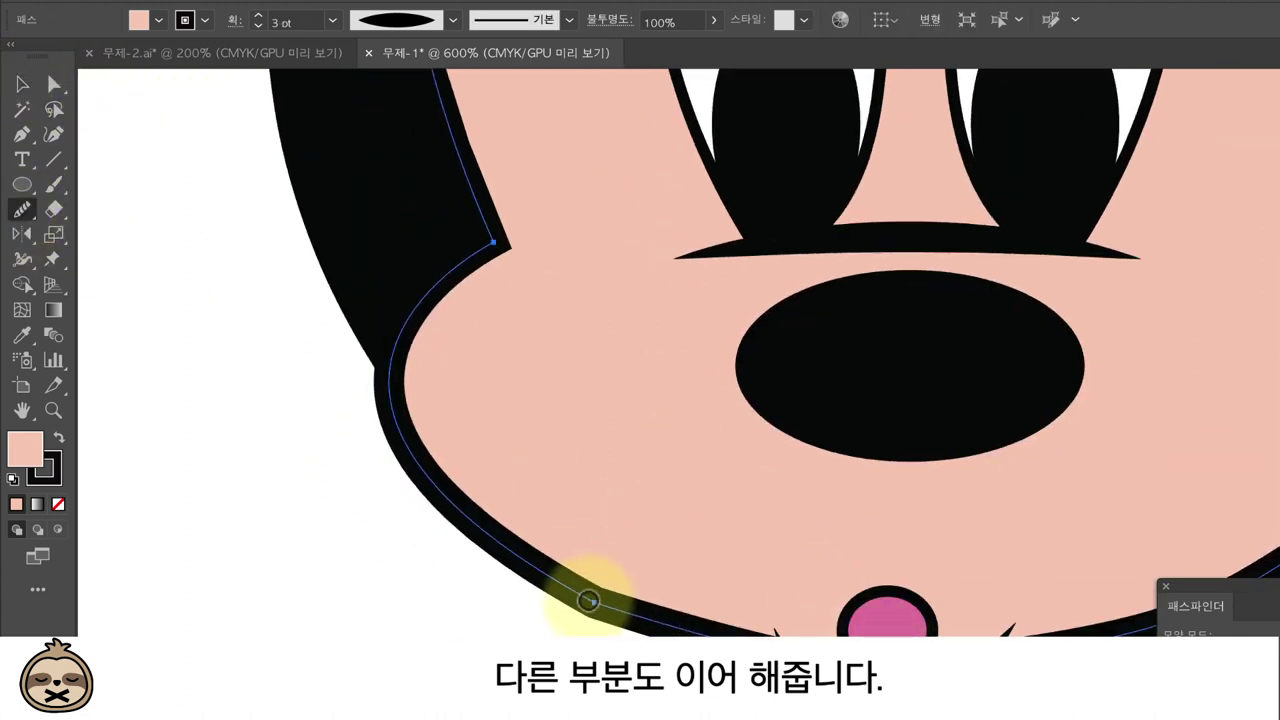
pyautogui.scroll(-2, 586, 600)
pyautogui.scroll(3, 586, 489)
# Adjust an anchor point on the lower-left face outline.
pyautogui.press('v')
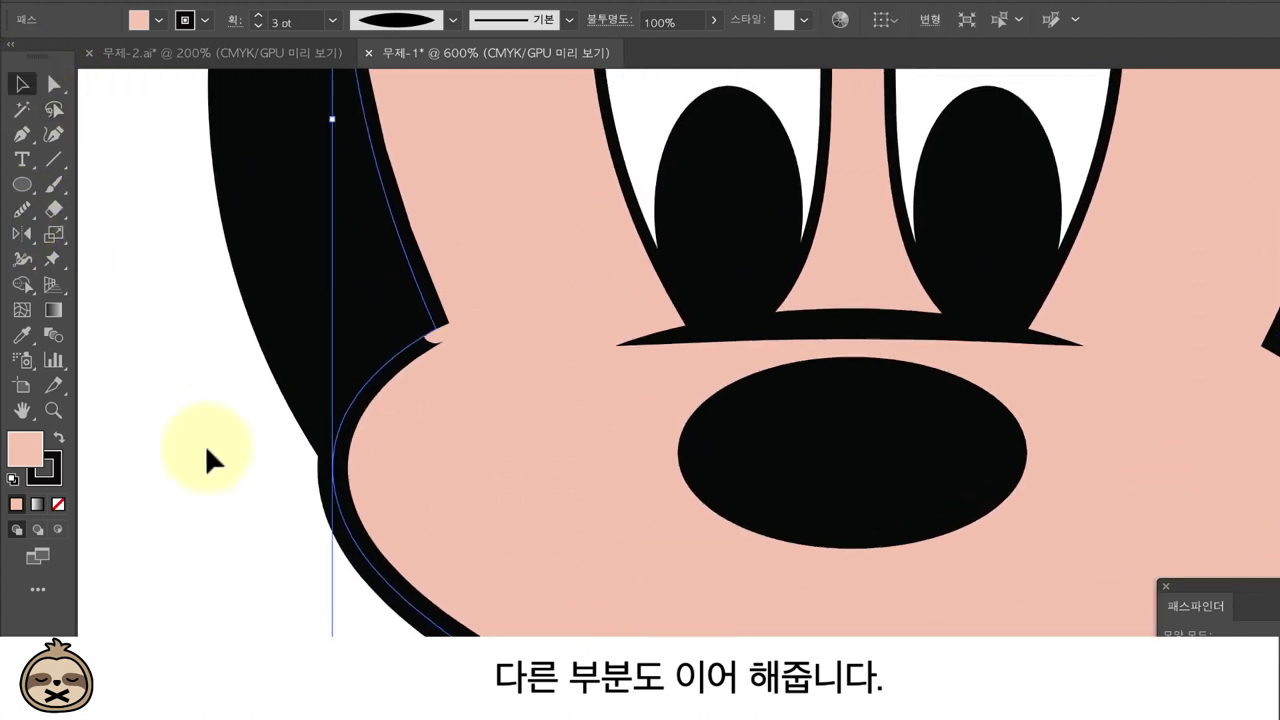
pyautogui.scroll(-2, 395, 458)
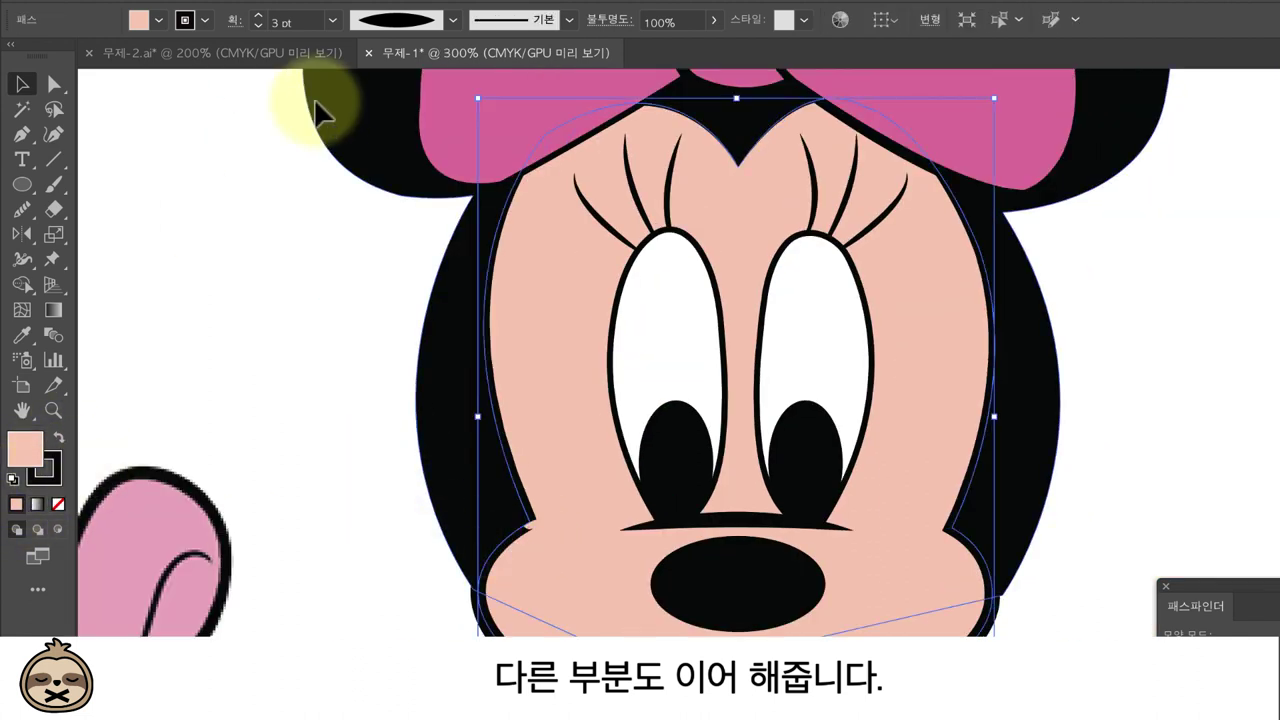
pyautogui.hscroll(1, 291, 330)
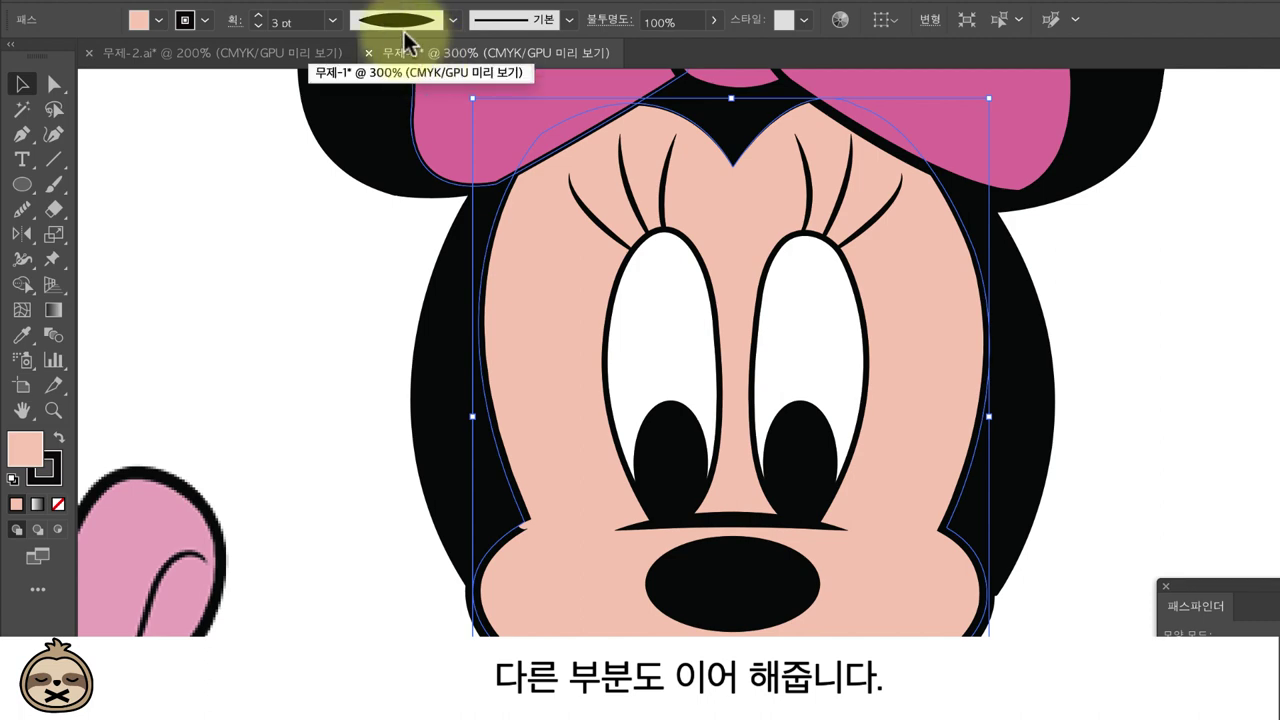
pyautogui.press('a')
pyautogui.moveTo(474, 605); pyautogui.dragTo(480, 600)
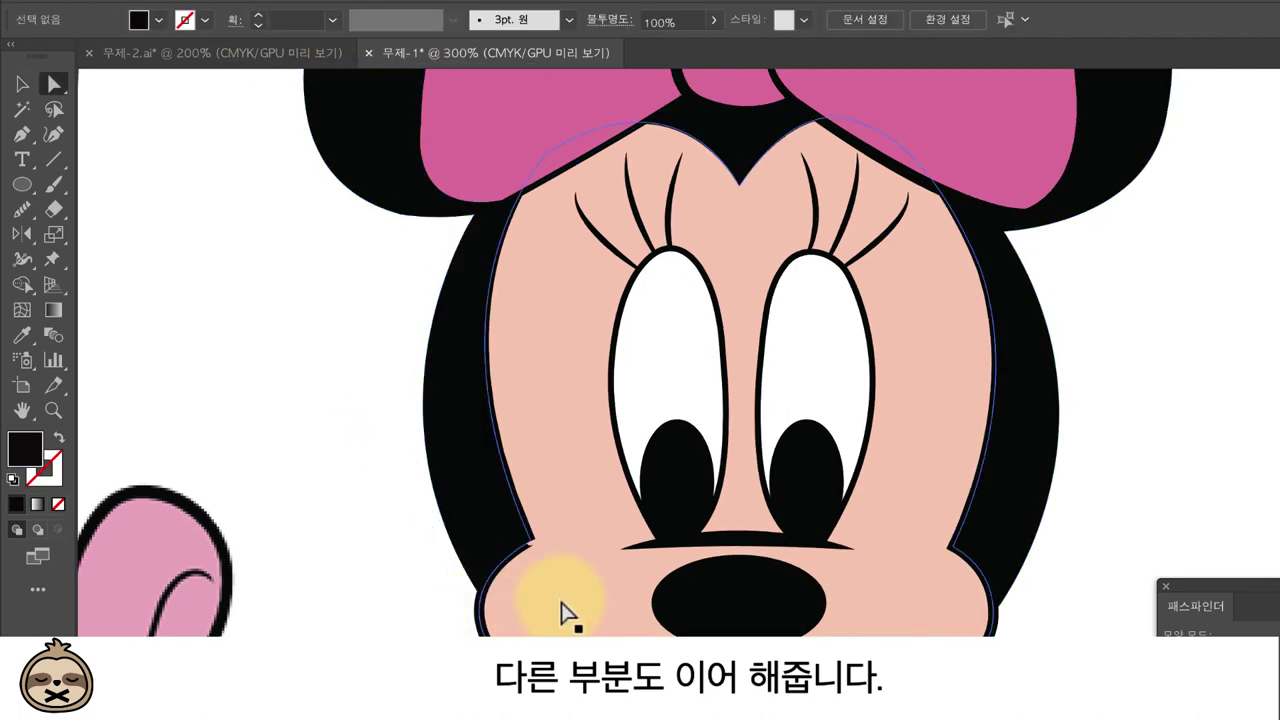
pyautogui.scroll(5, 894, 566)
pyautogui.scroll(2, 891, 586)
# Smooth the top of the bow's left loop and the edges of its knot.
pyautogui.click(697, 352)
pyautogui.click(22, 209)
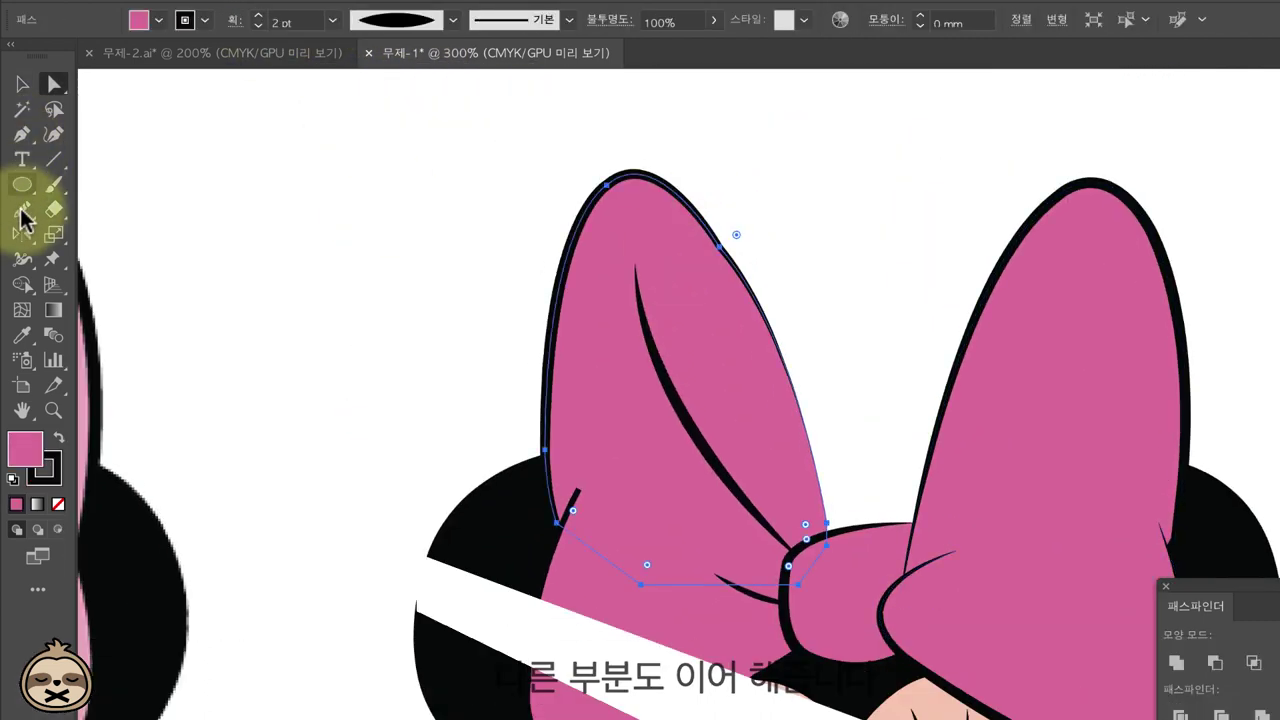
pyautogui.moveTo(714, 234); pyautogui.dragTo(770, 330)
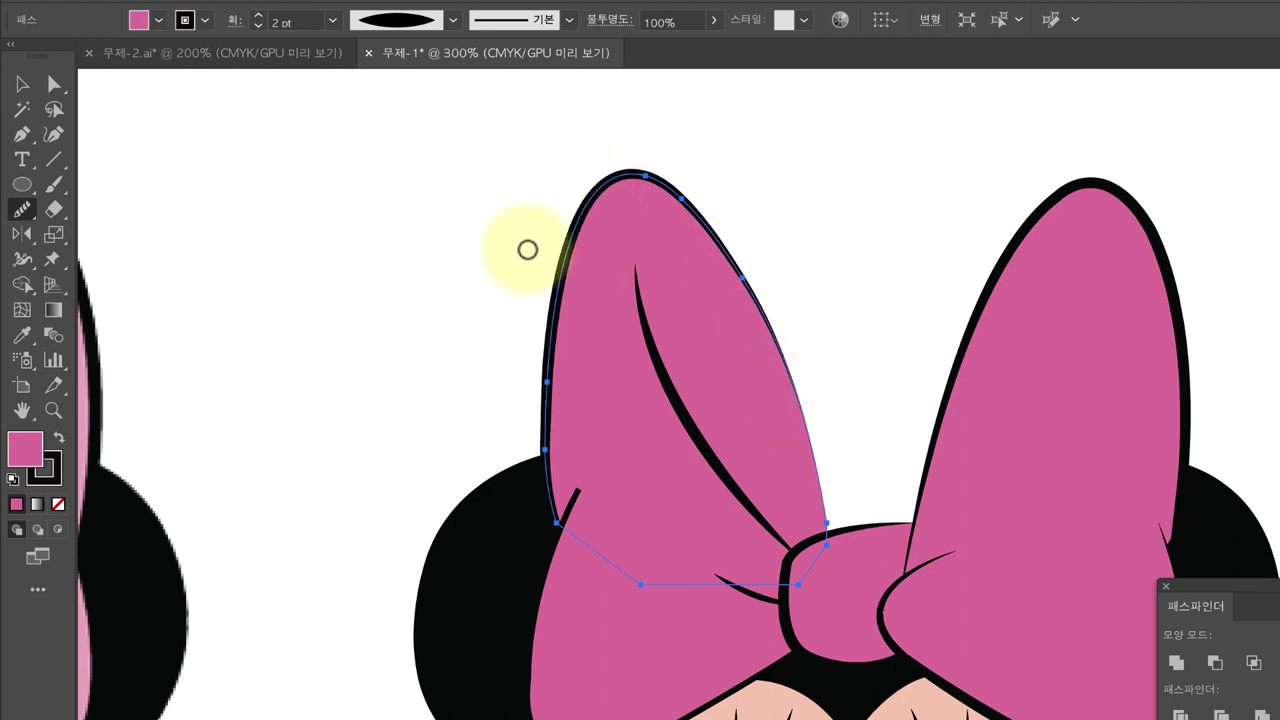
pyautogui.press('v')
pyautogui.click(443, 263)
pyautogui.scroll(-2, 400, 280)
pyautogui.hscroll(3, 400, 280)
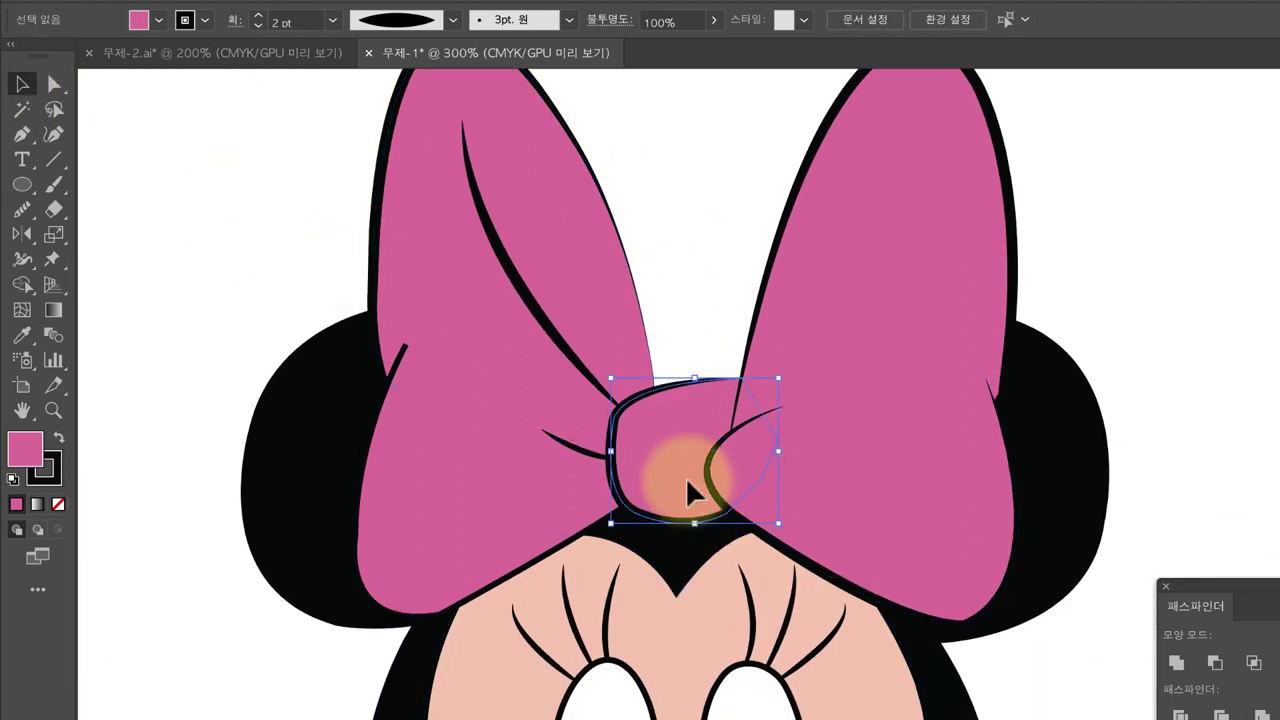
pyautogui.click(22, 209)
pyautogui.moveTo(690, 400); pyautogui.dragTo(614, 406)
# Give the whole bow outline a 1 pt stroke with the tapered width profile.
pyautogui.press('v')
pyautogui.click(400, 440)
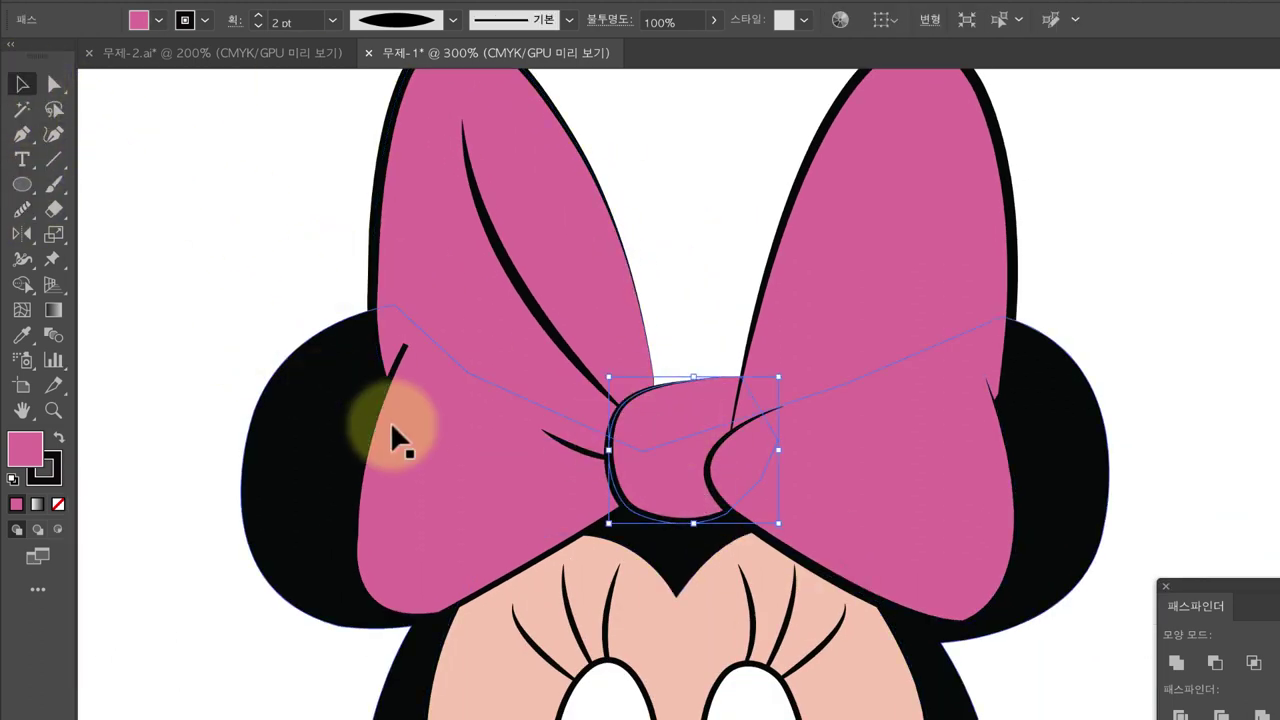
pyautogui.click(258, 26)
pyautogui.click(453, 20)
pyautogui.click(408, 100)
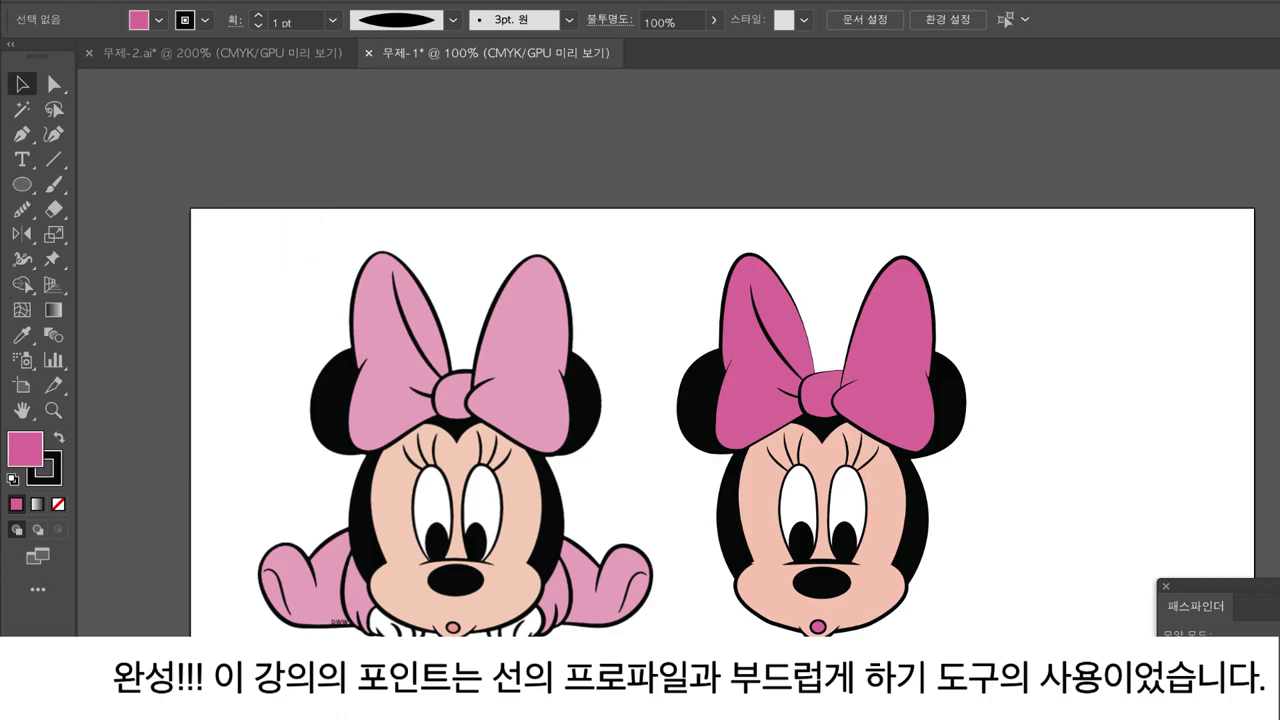
pyautogui.click(1215, 2)
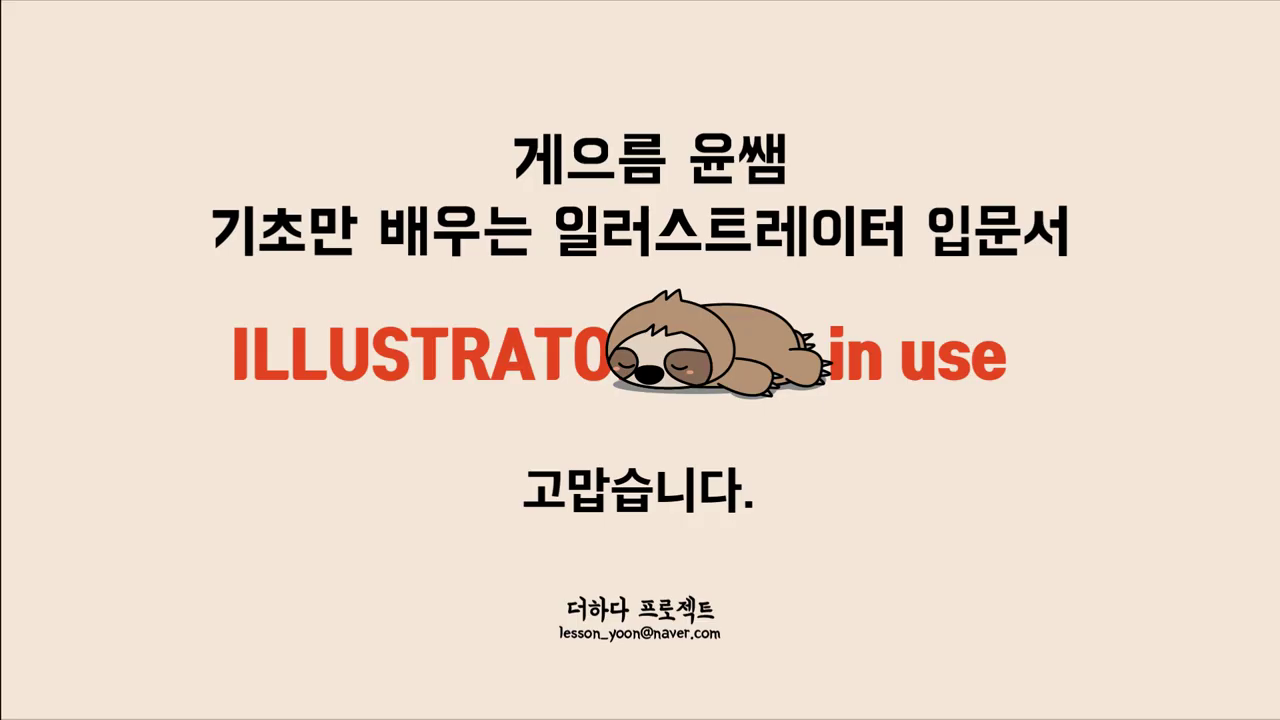